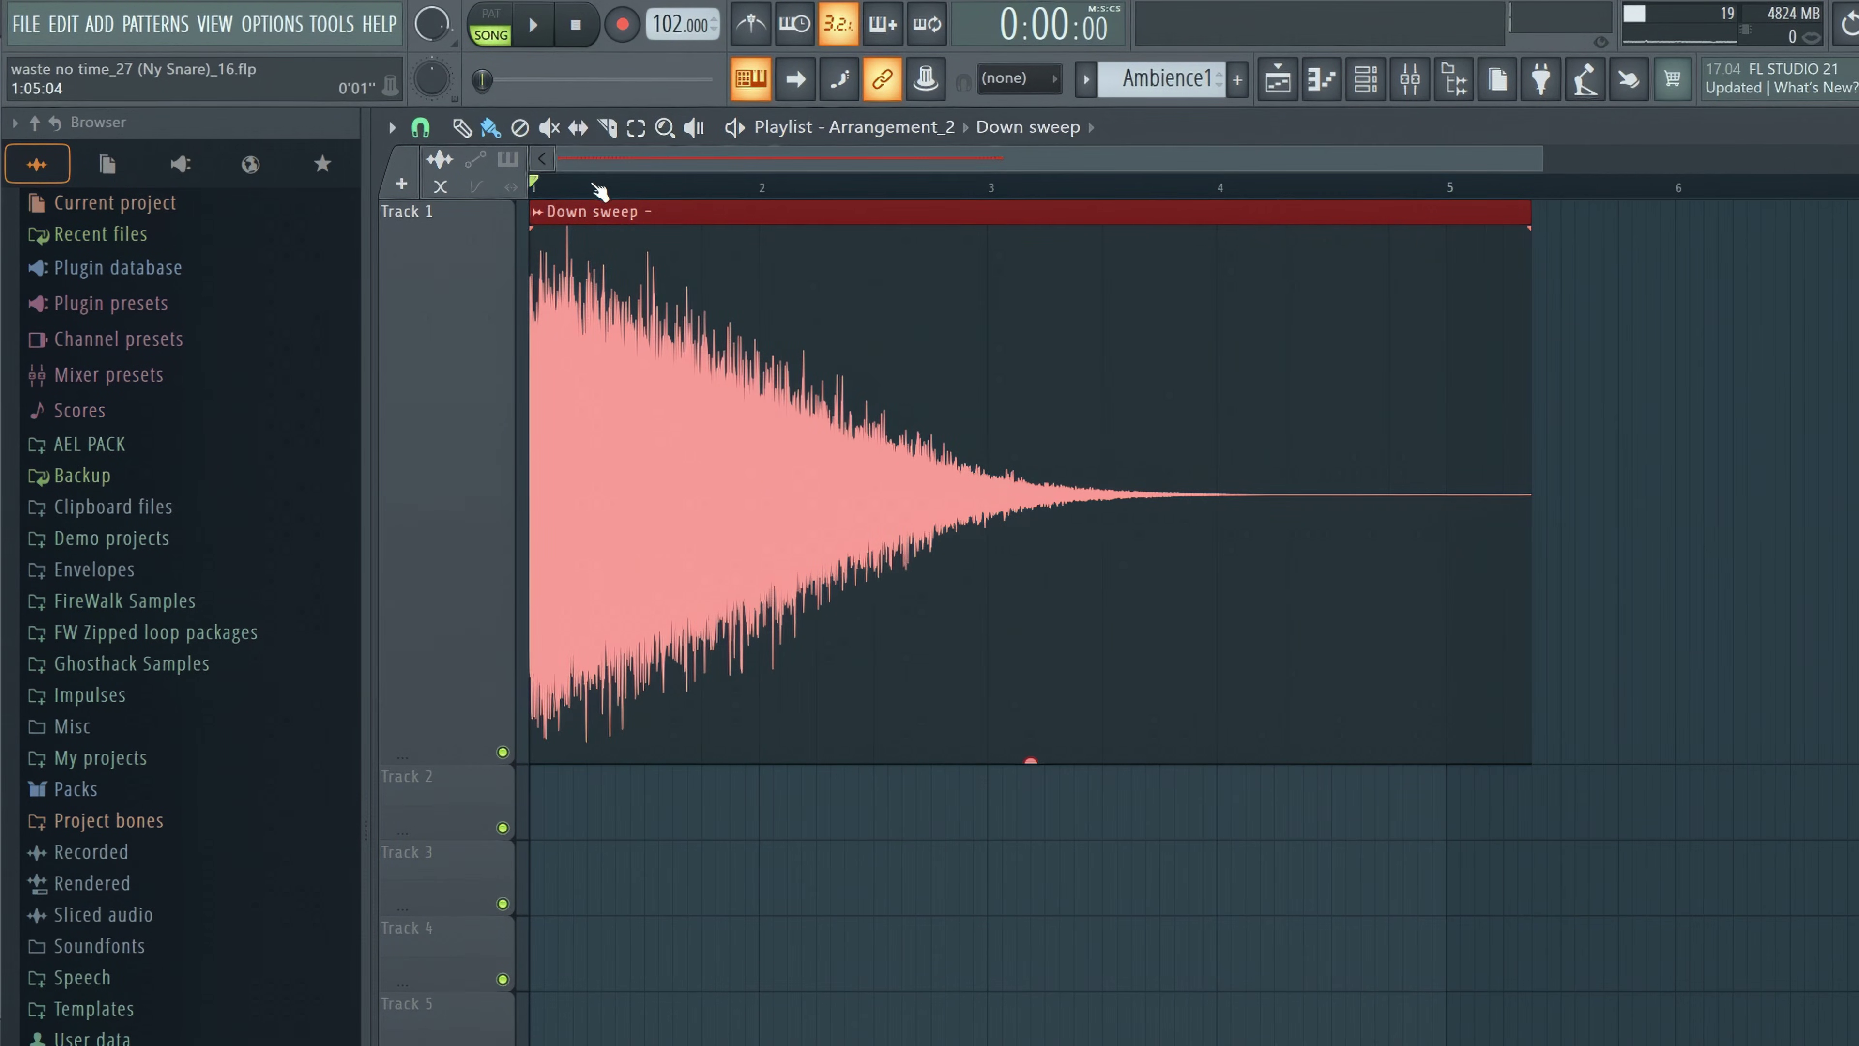
Play back the Down sweep clip in the playlist
key("space")
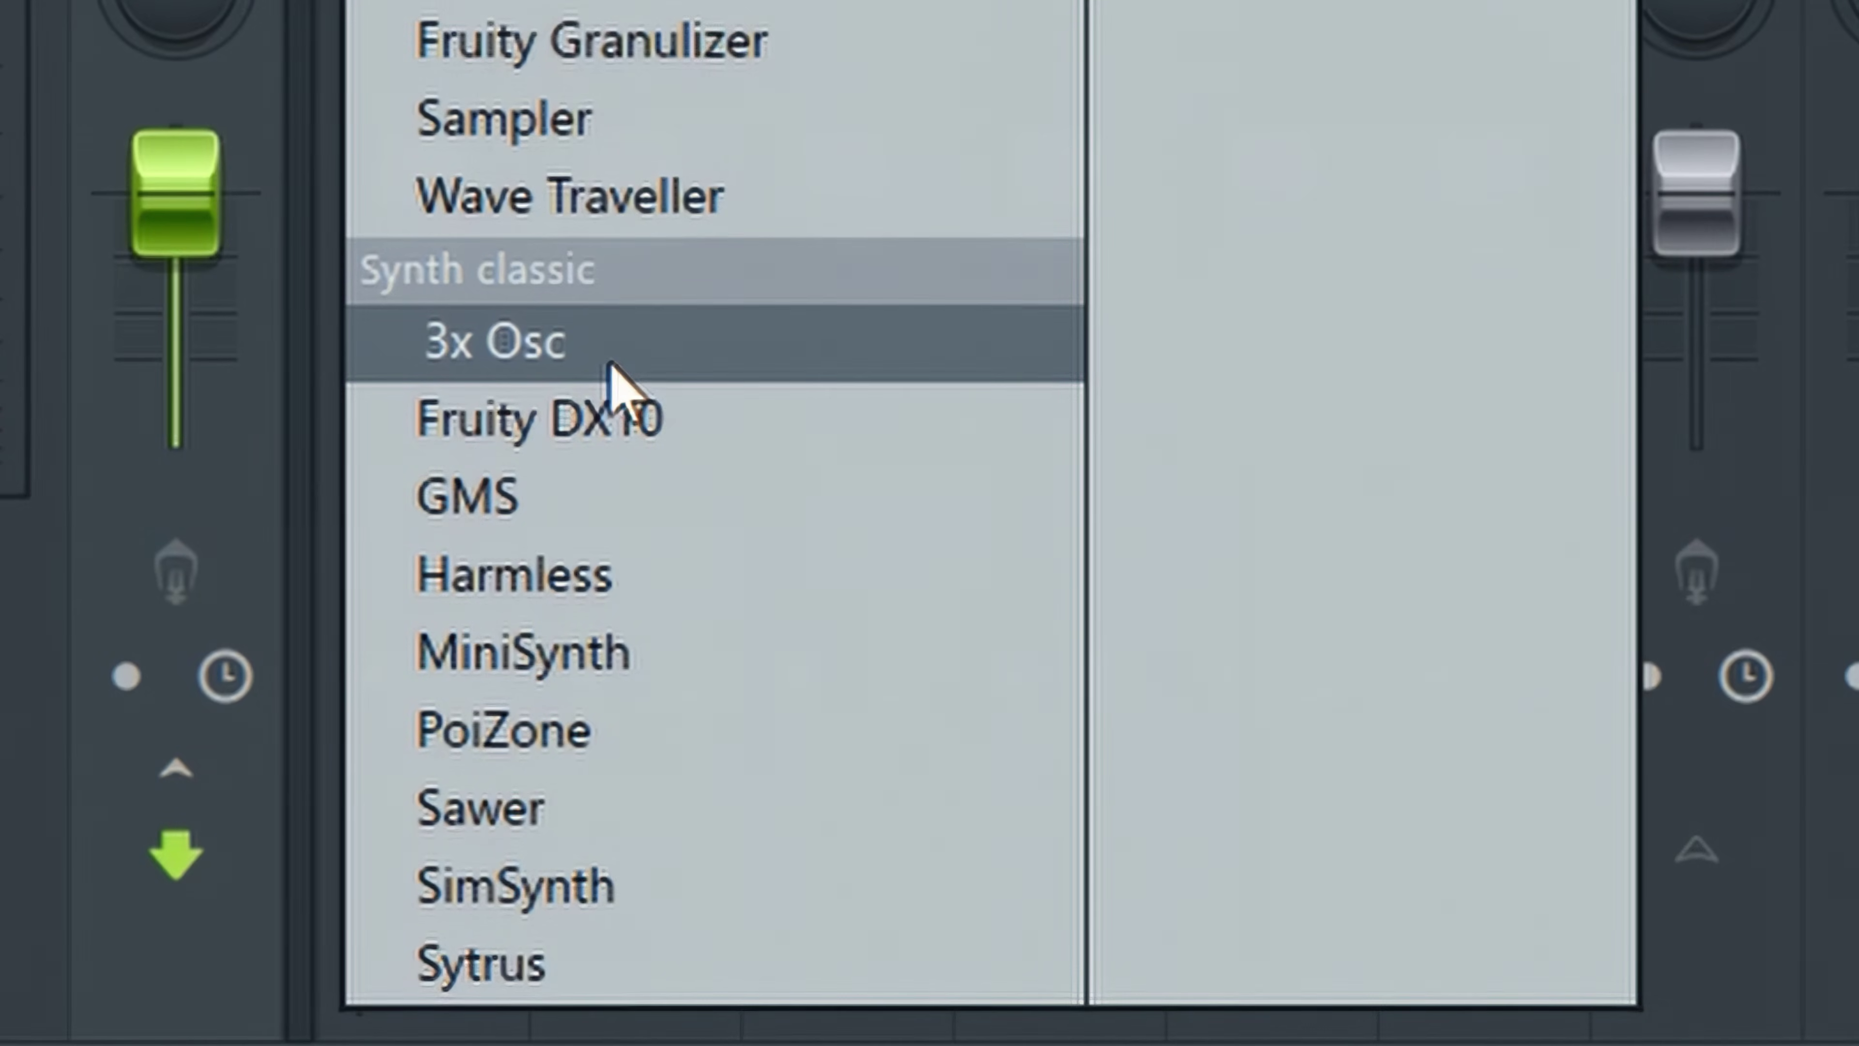
Load 3x Osc and set oscillators 1, 2 and 3 to the random noise waveform
left_click(611, 366)
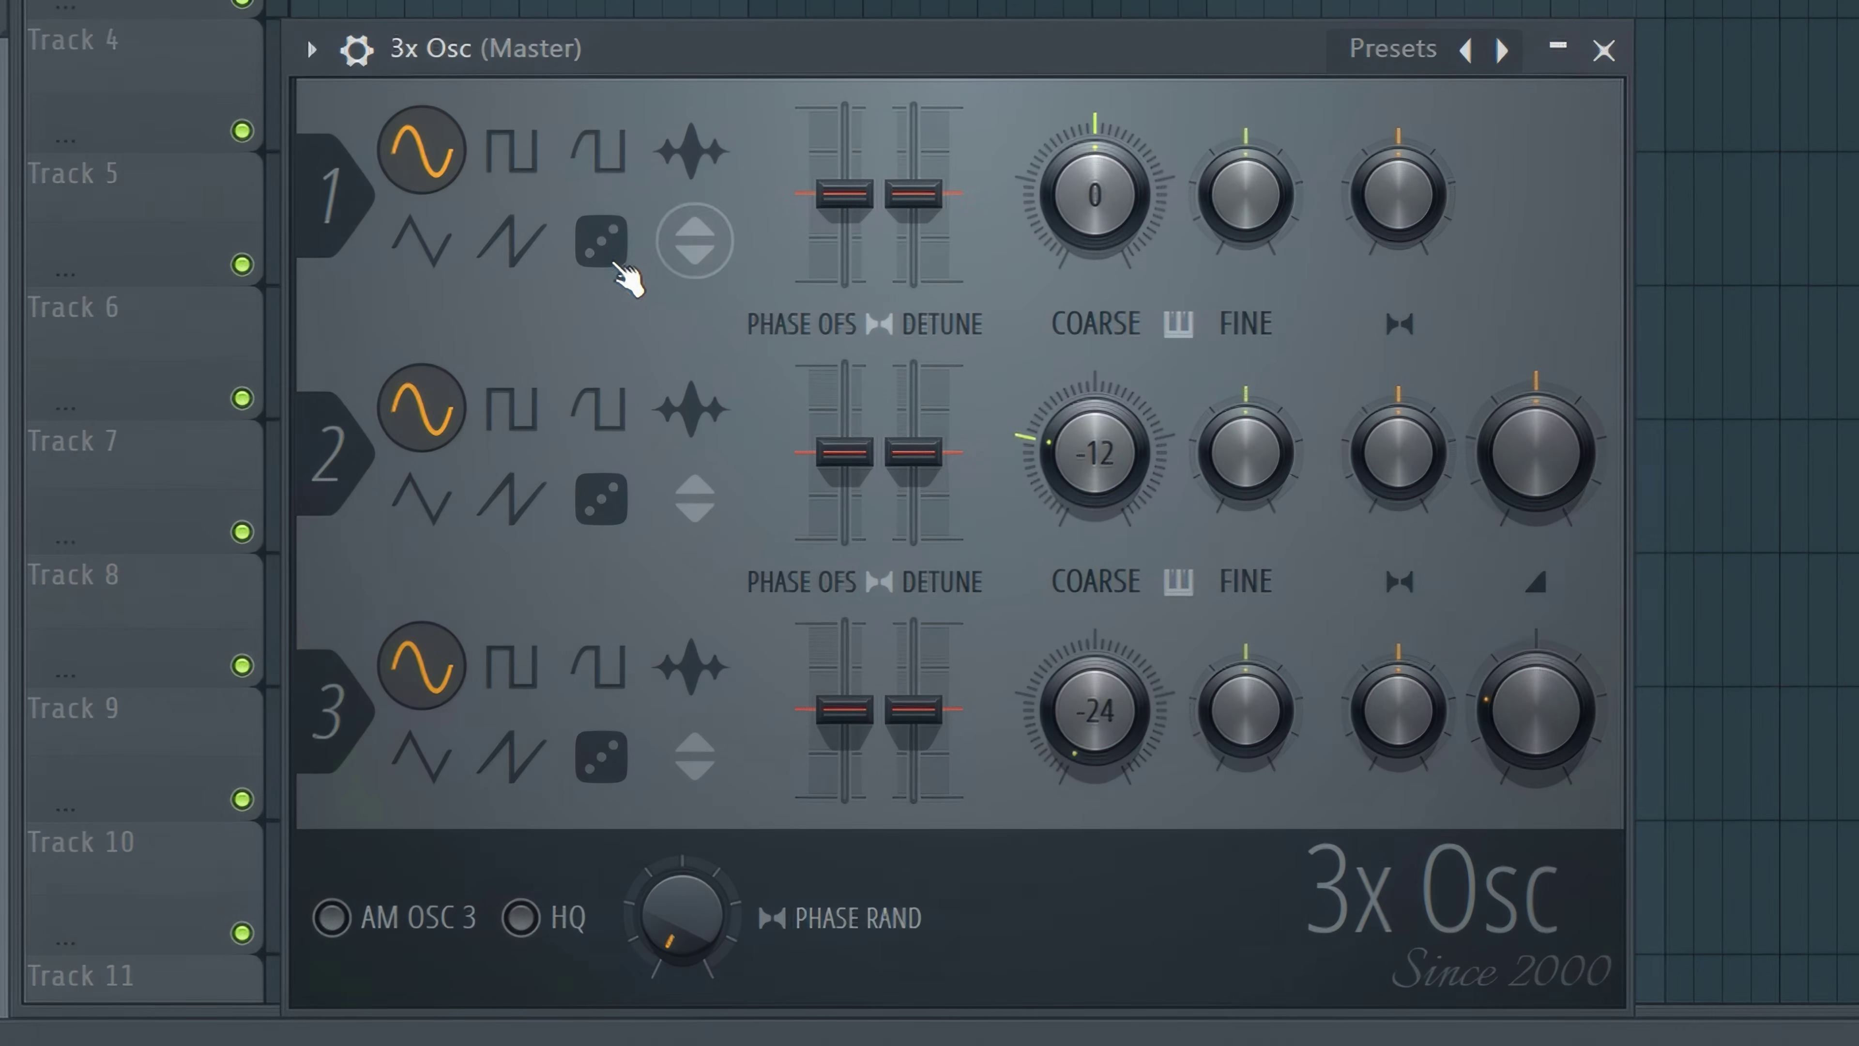
left_click(609, 271)
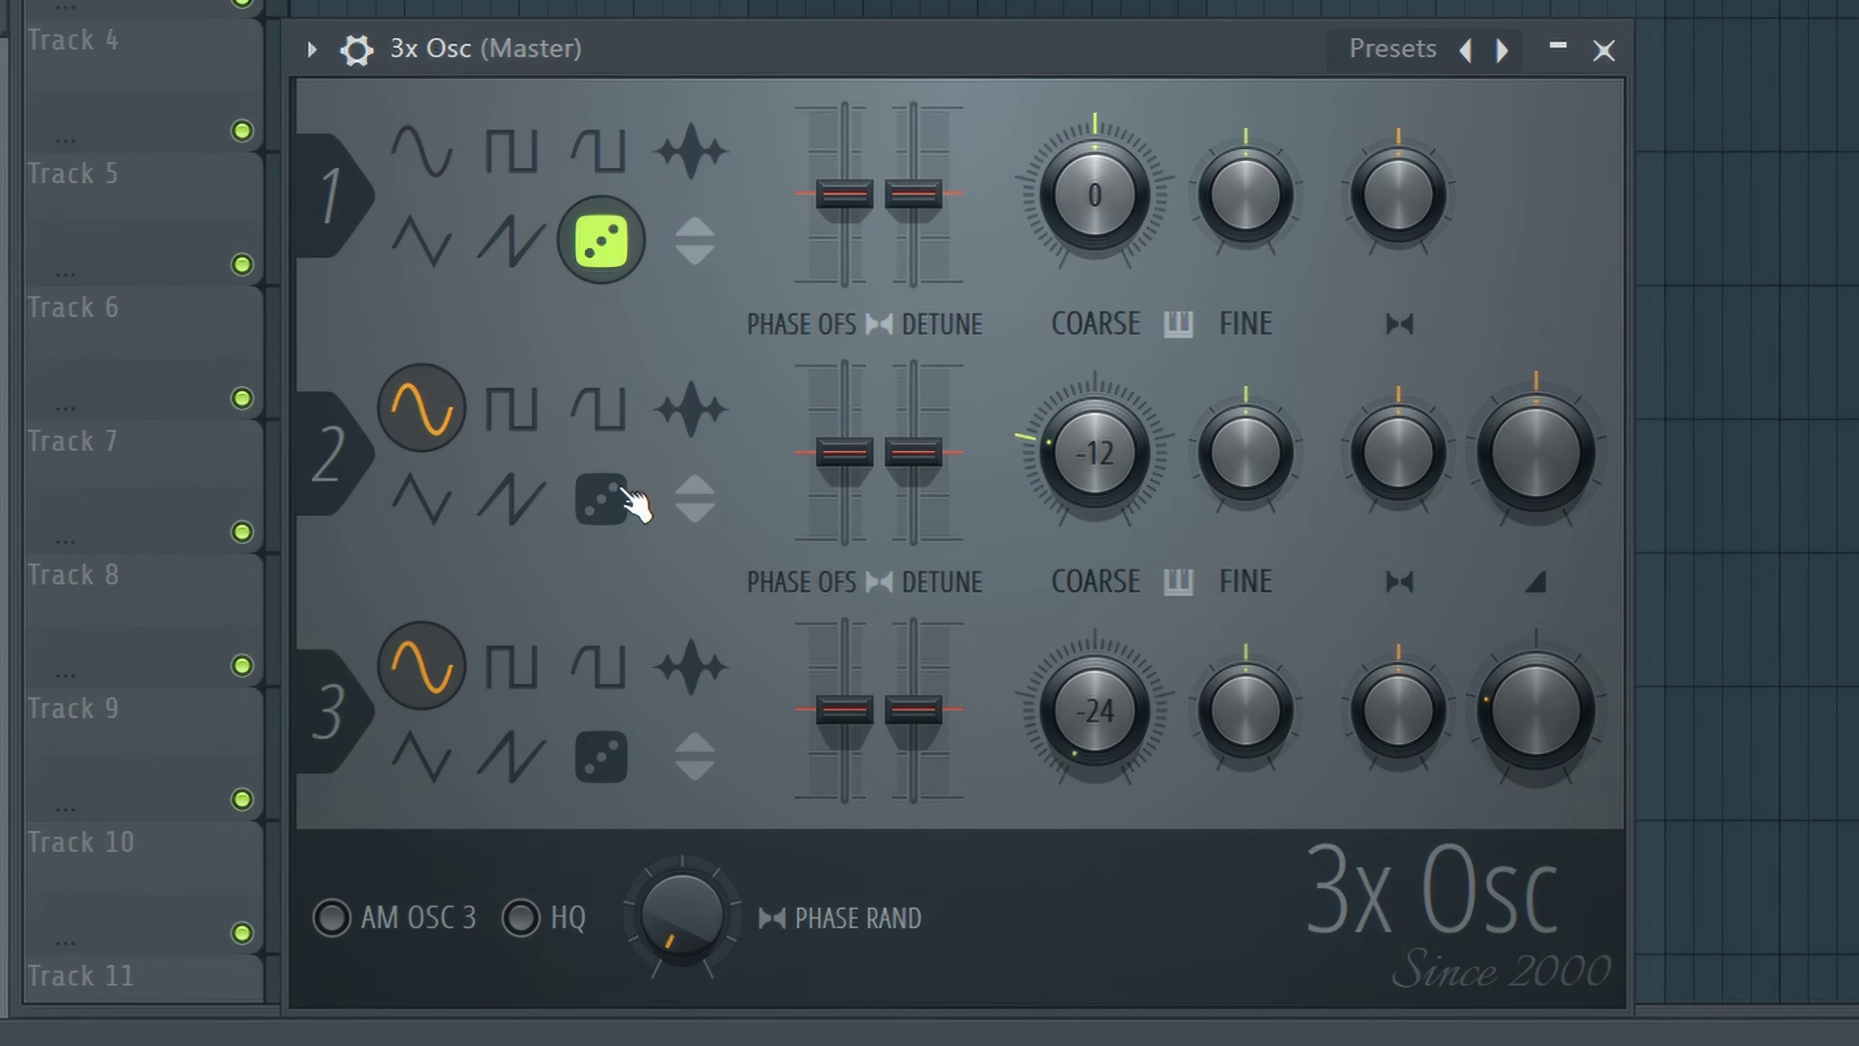
left_click(601, 500)
left_click(607, 776)
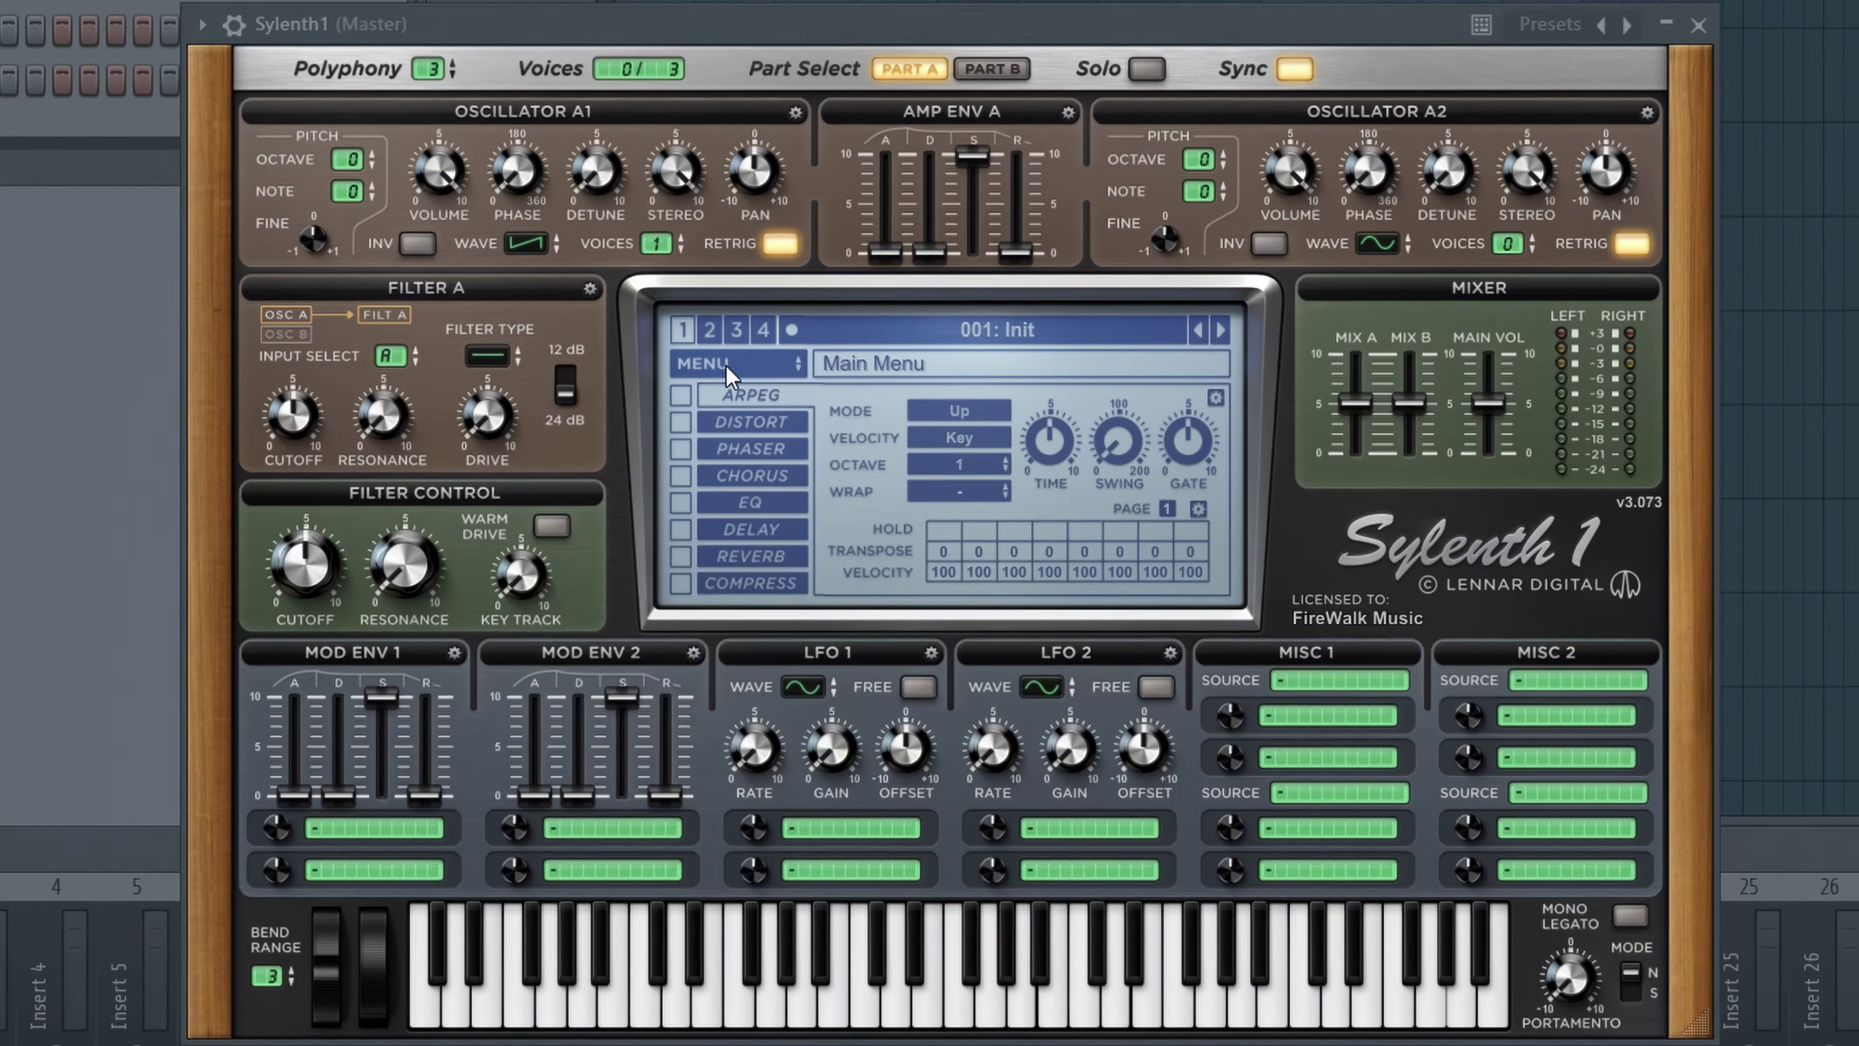
Reset Sylenth1 to its Init patch from the Preset menu
left_click(861, 419)
mouse_move(885, 434)
left_click(1215, 675)
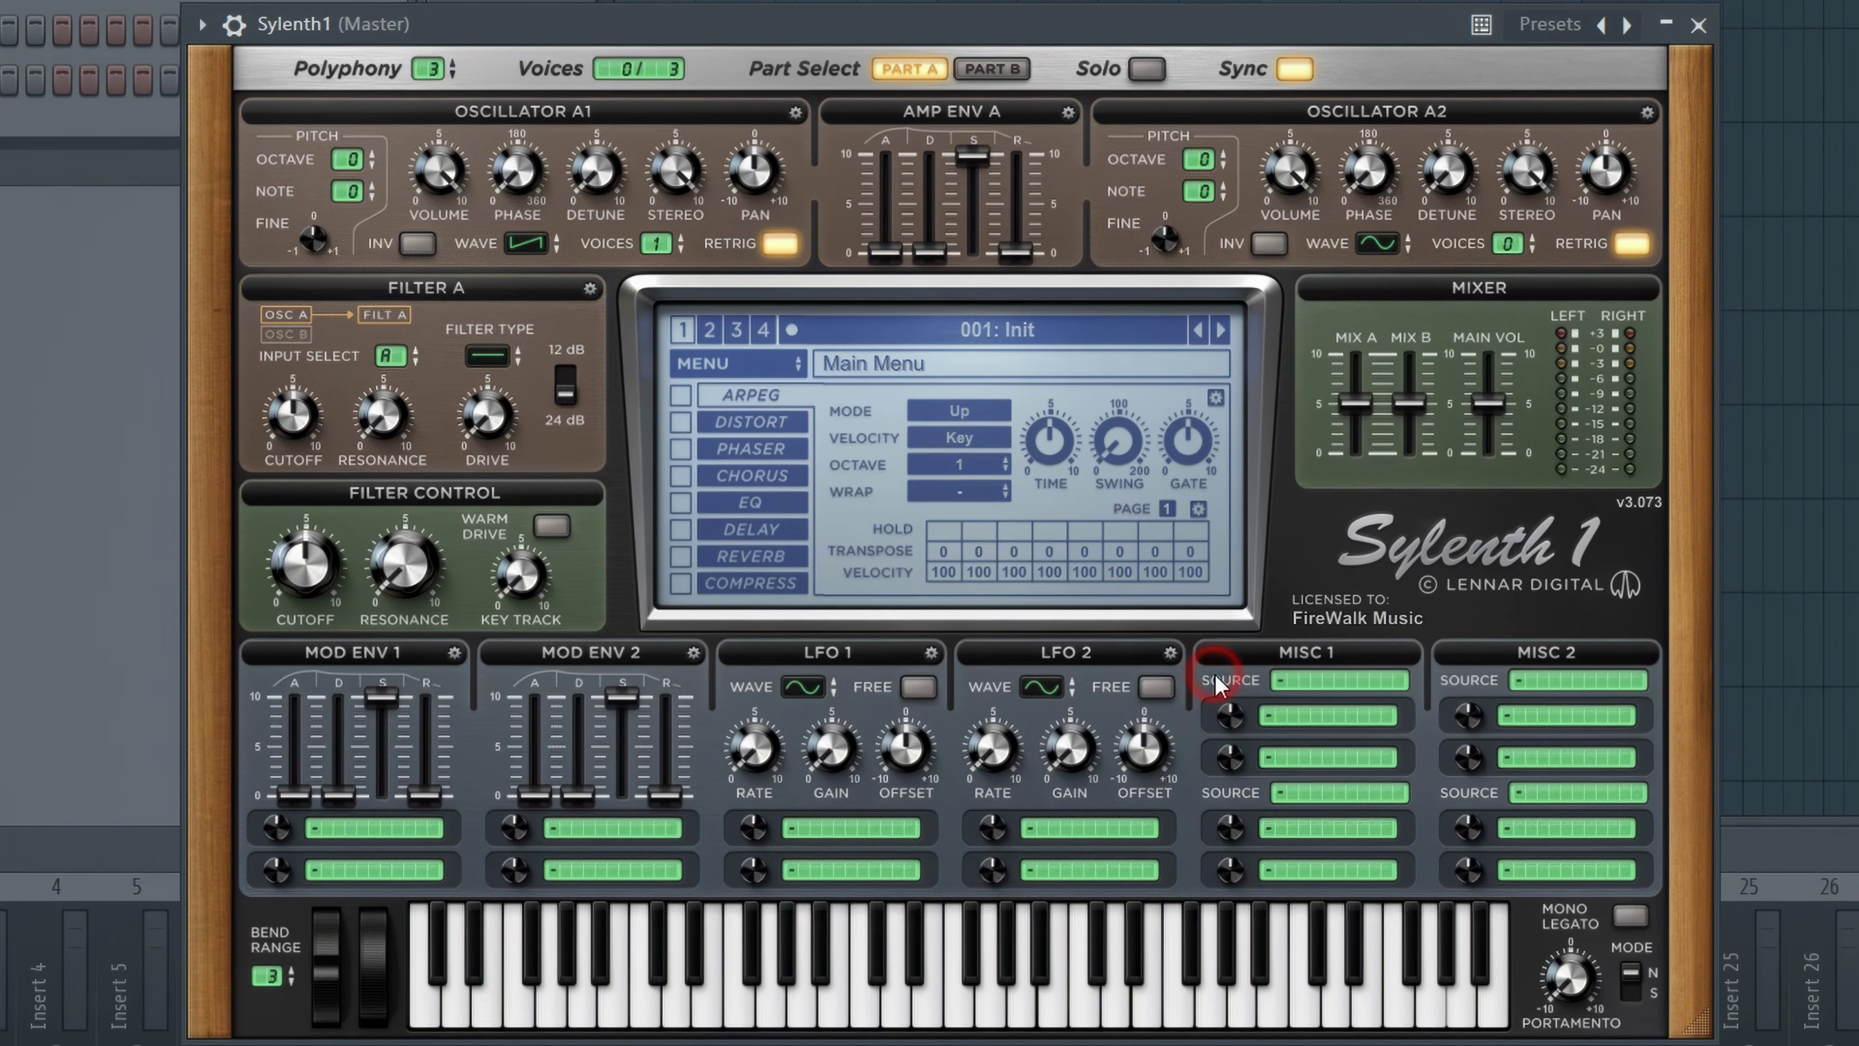
Set Osc A1 to the Noise waveform with 2 voices
left_click(527, 244)
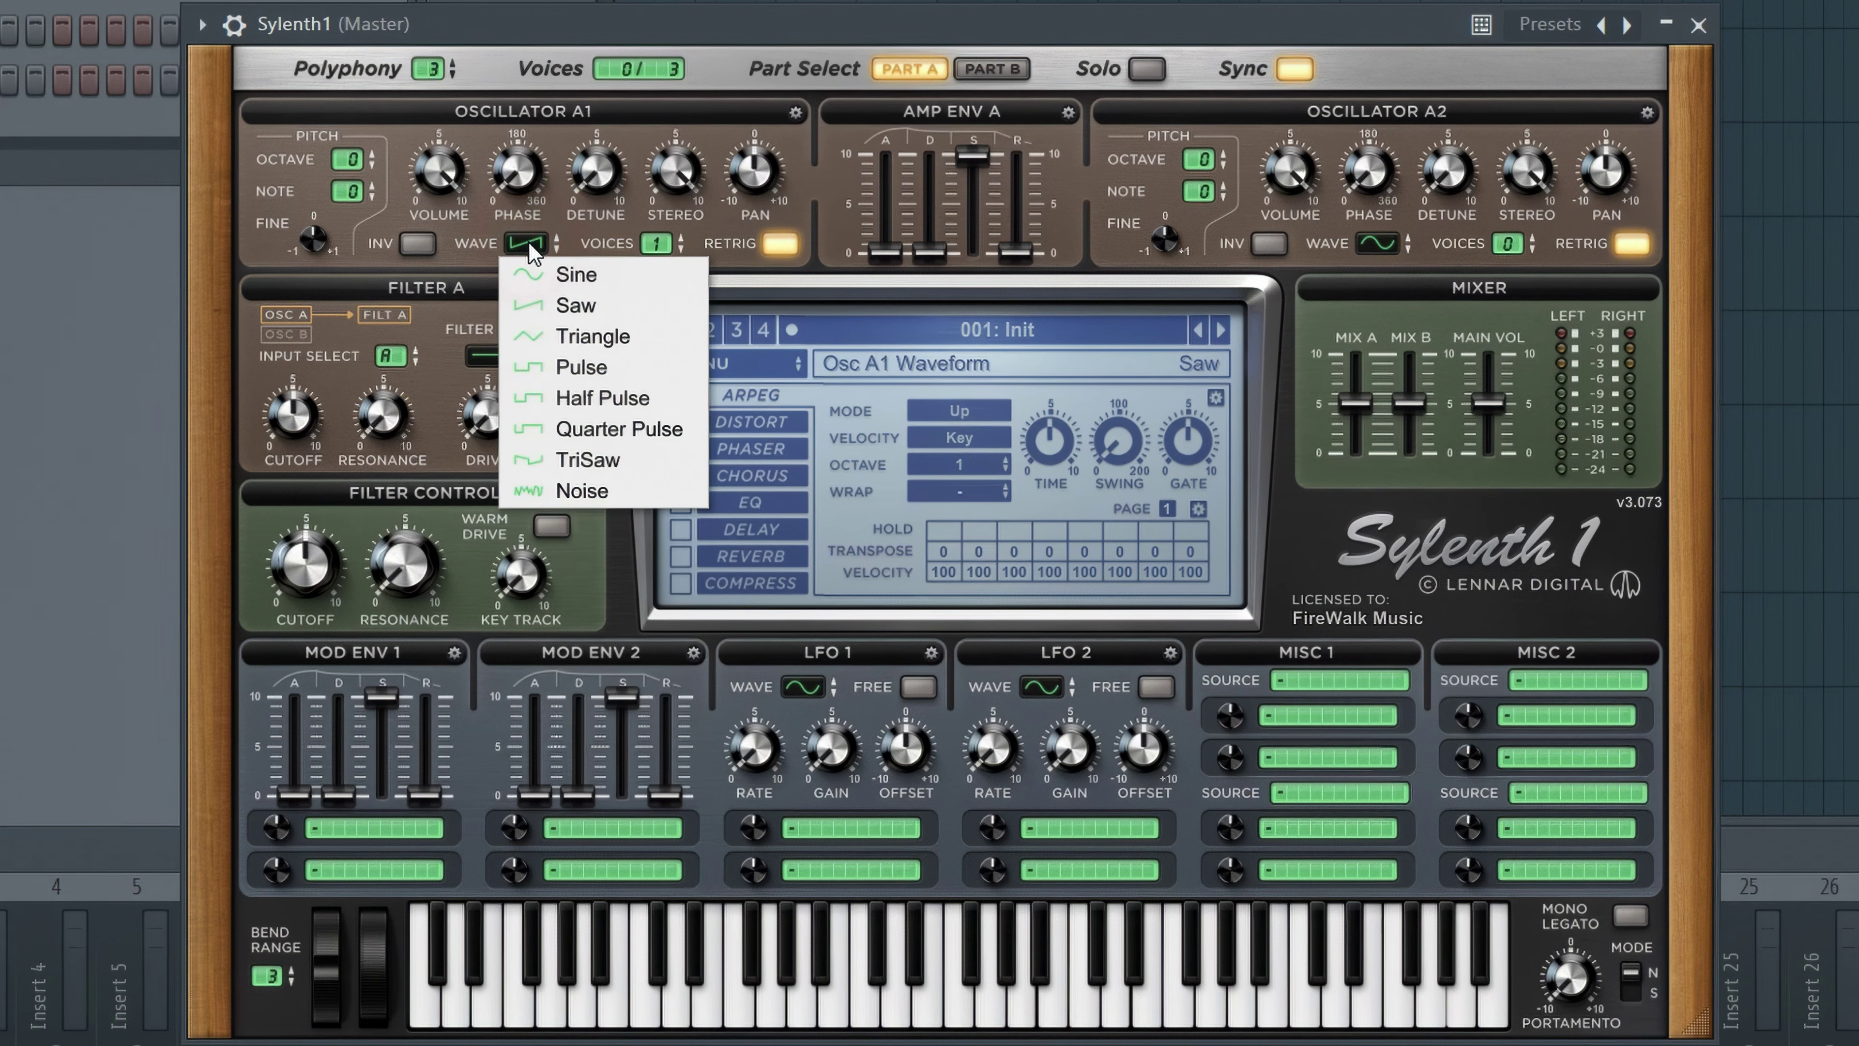
left_click(605, 493)
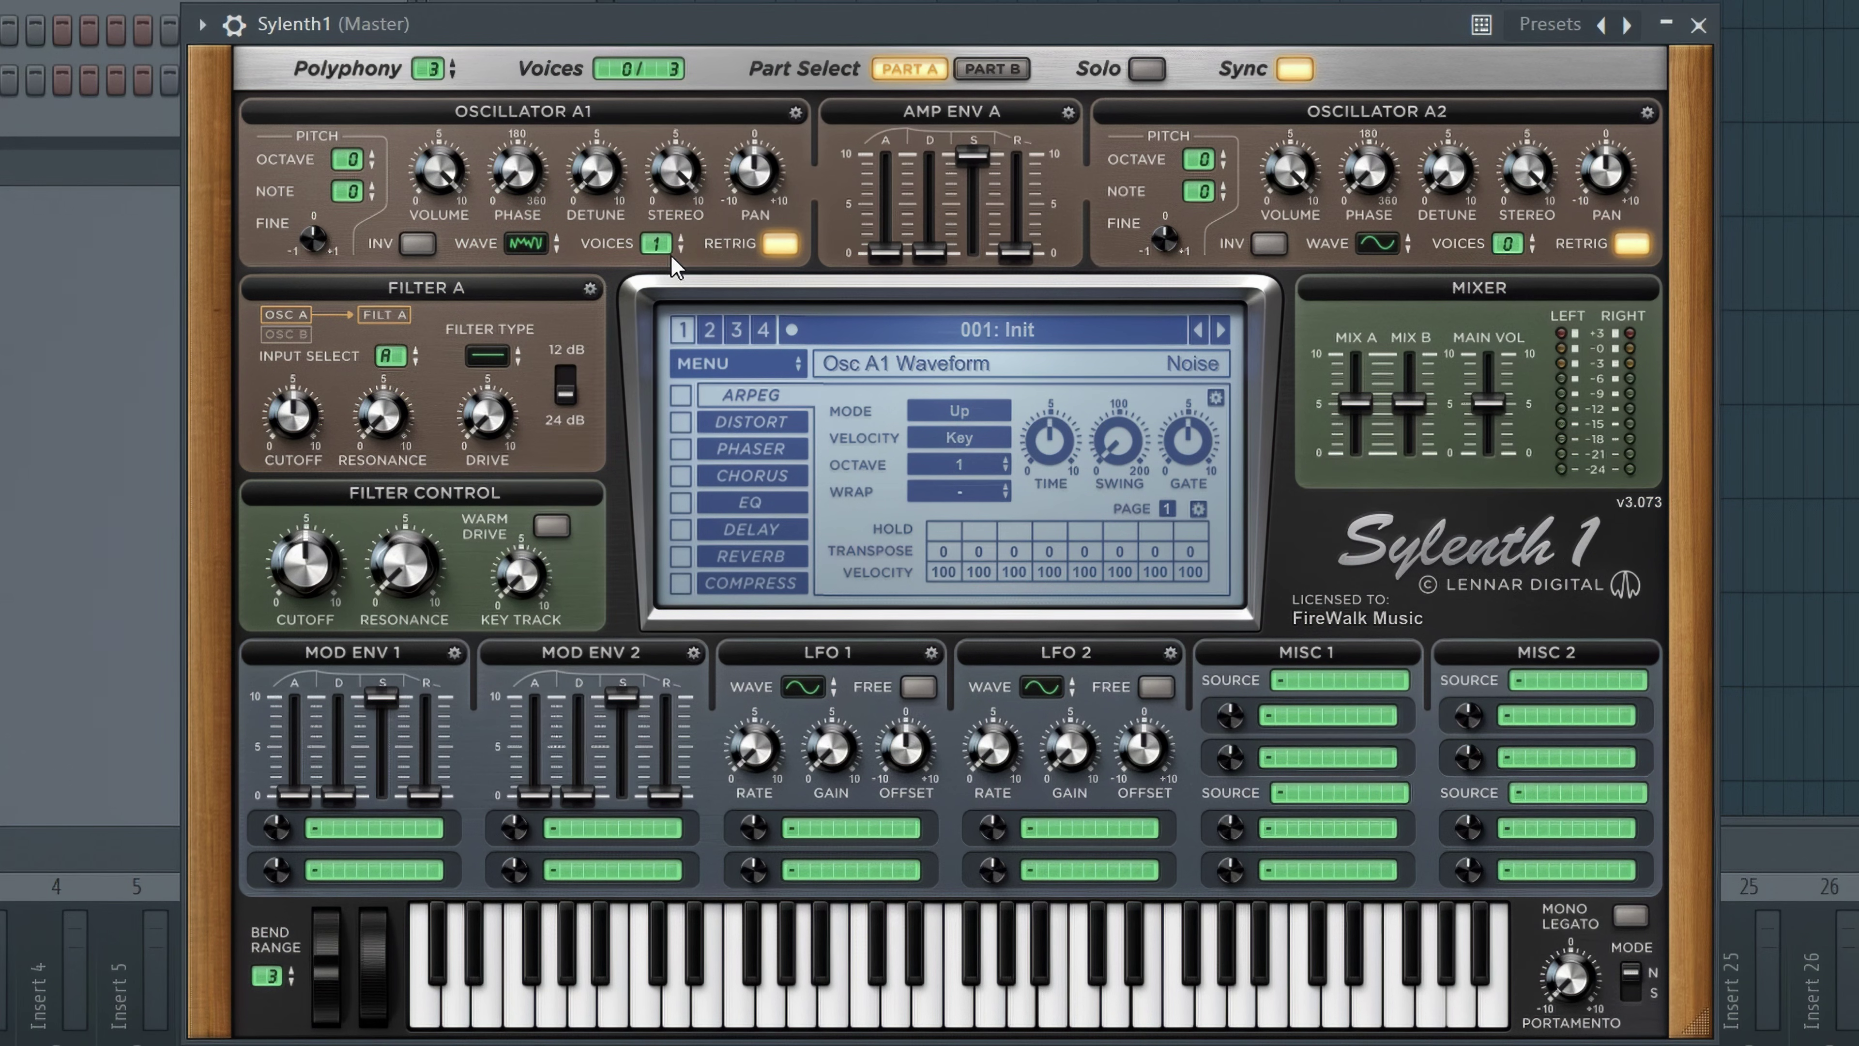
left_click(659, 243)
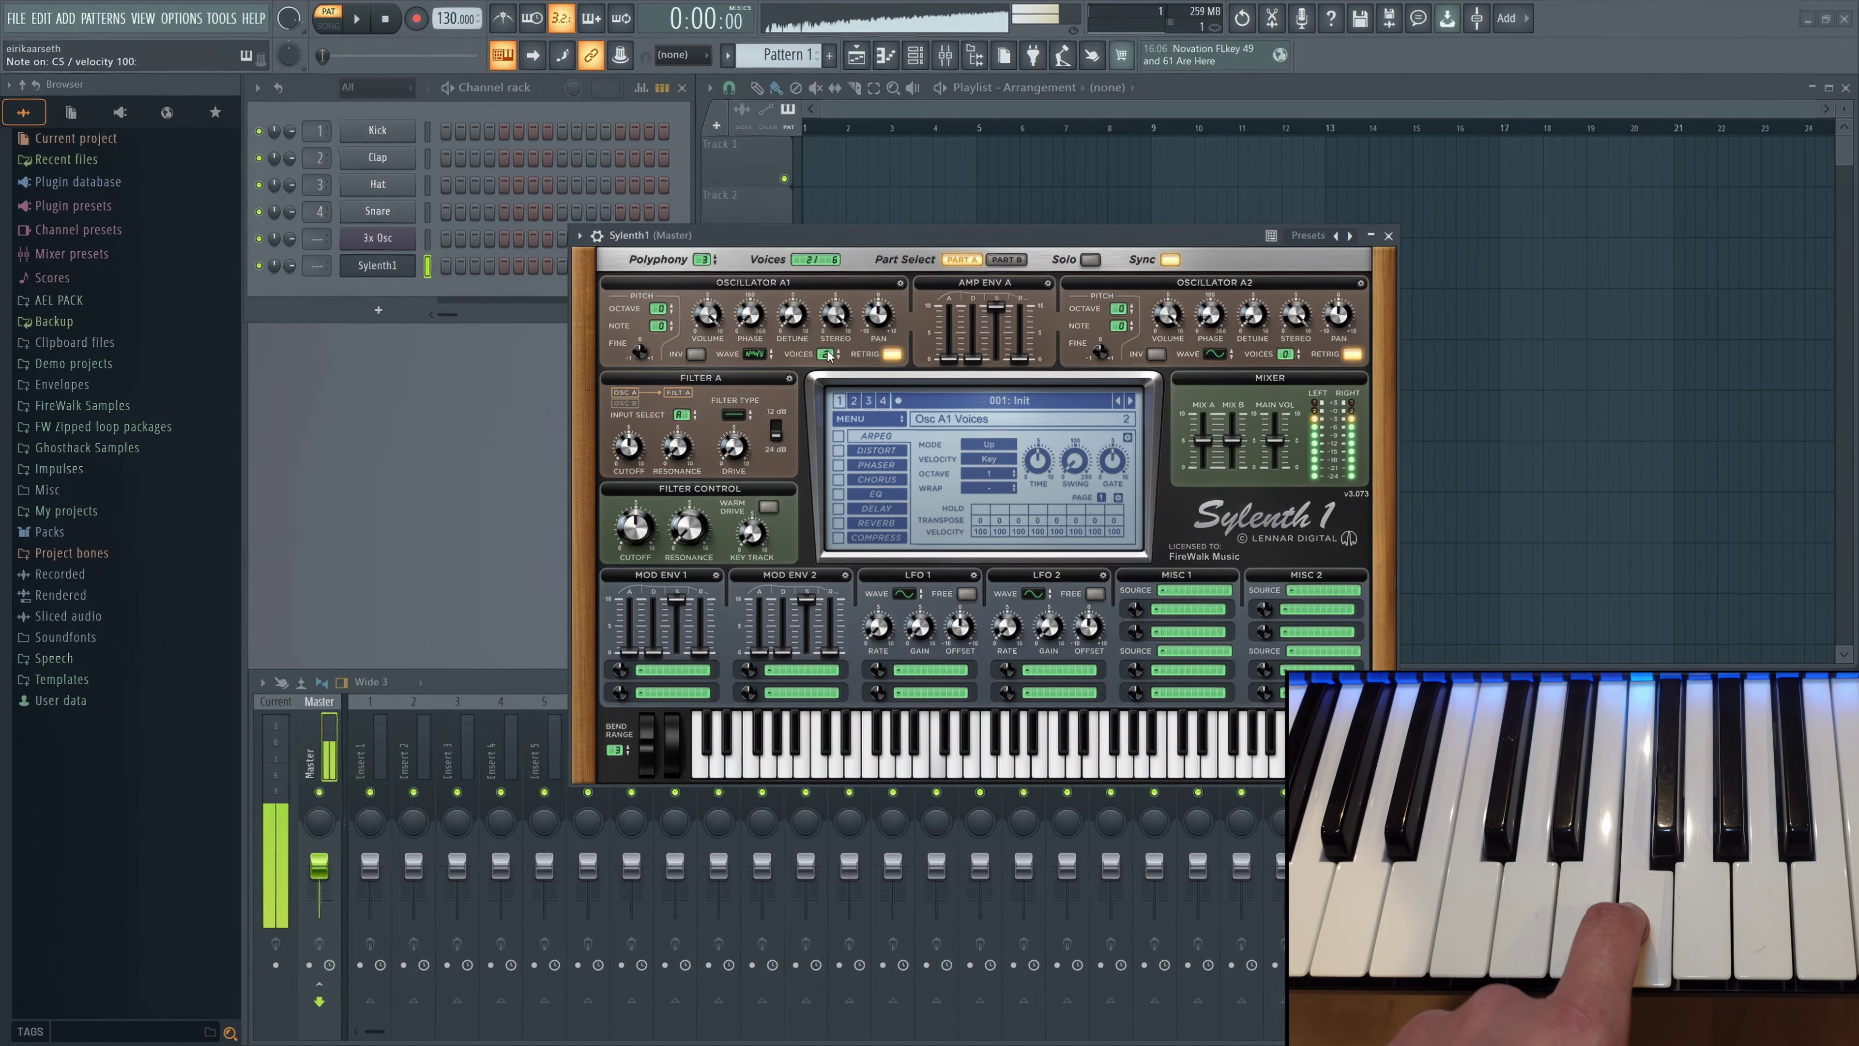
Switch to song mode and draw a C5 note from bar 1 to about bar 4 in Sylenth1's piano roll
key("l")
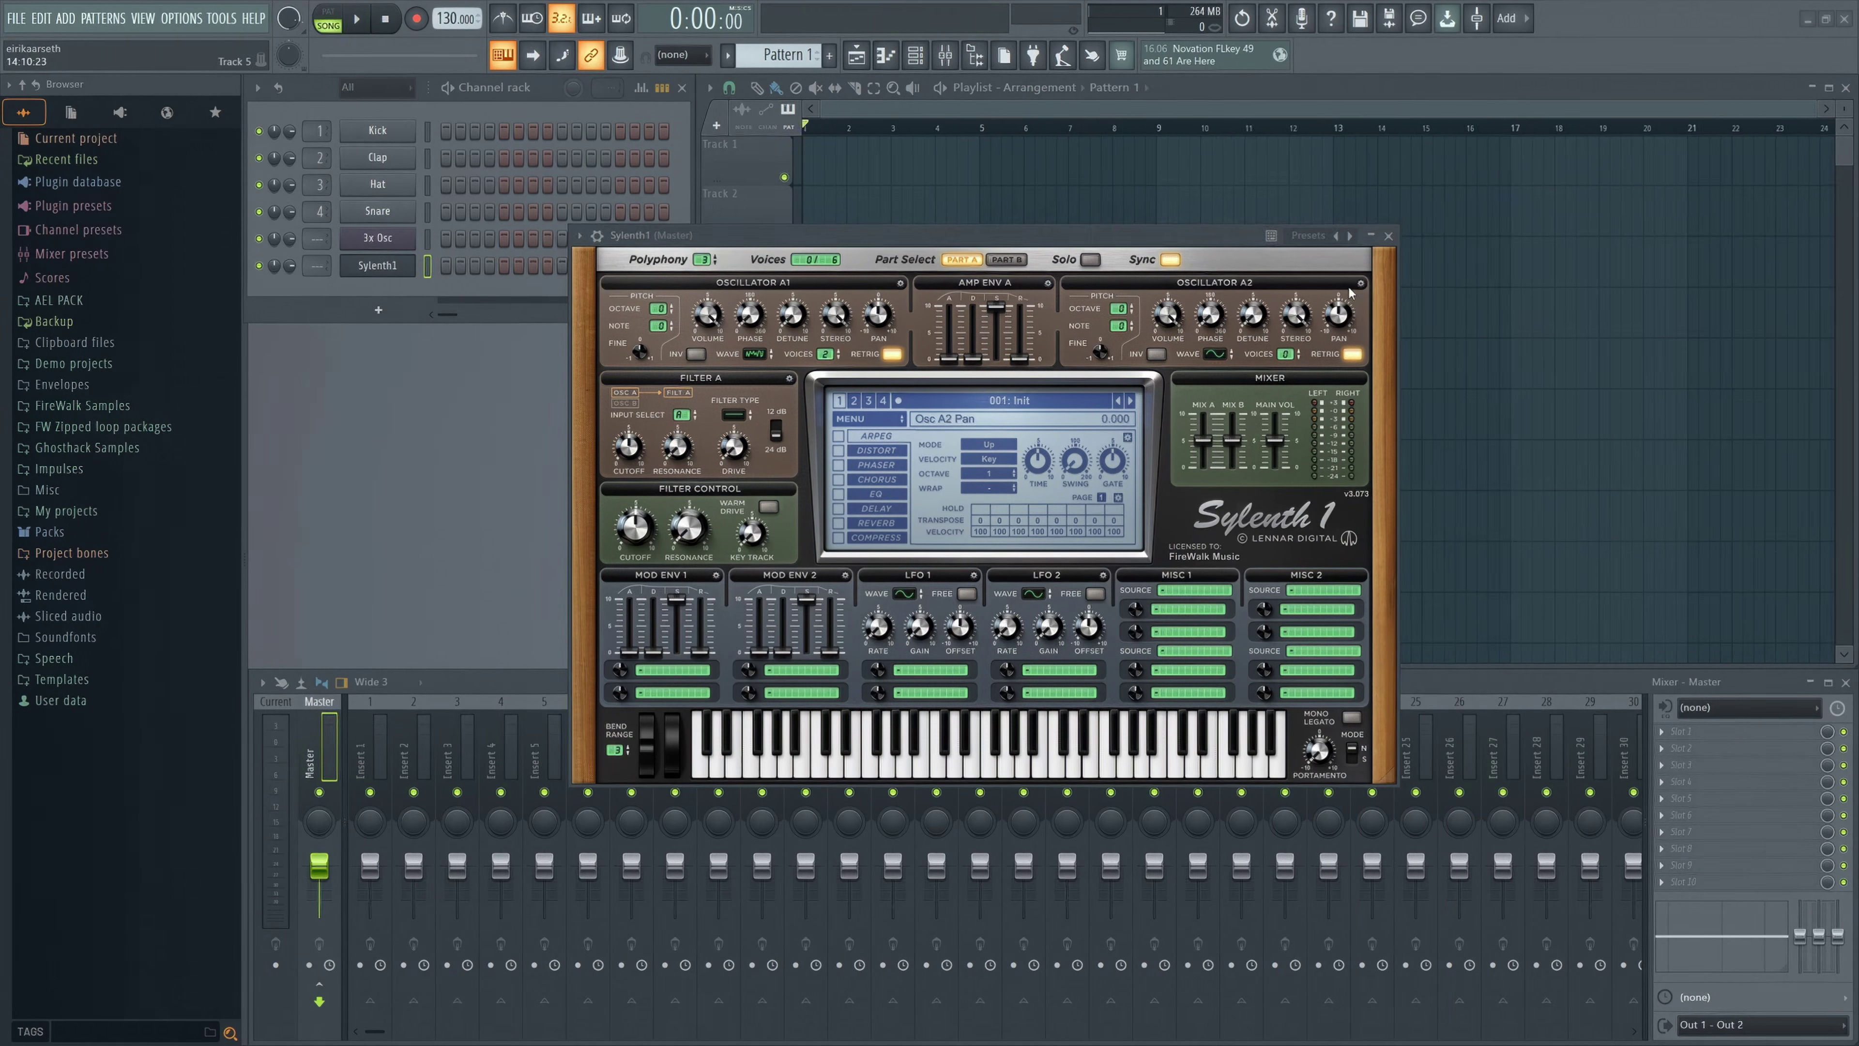
left_click(1389, 234)
right_click(406, 265)
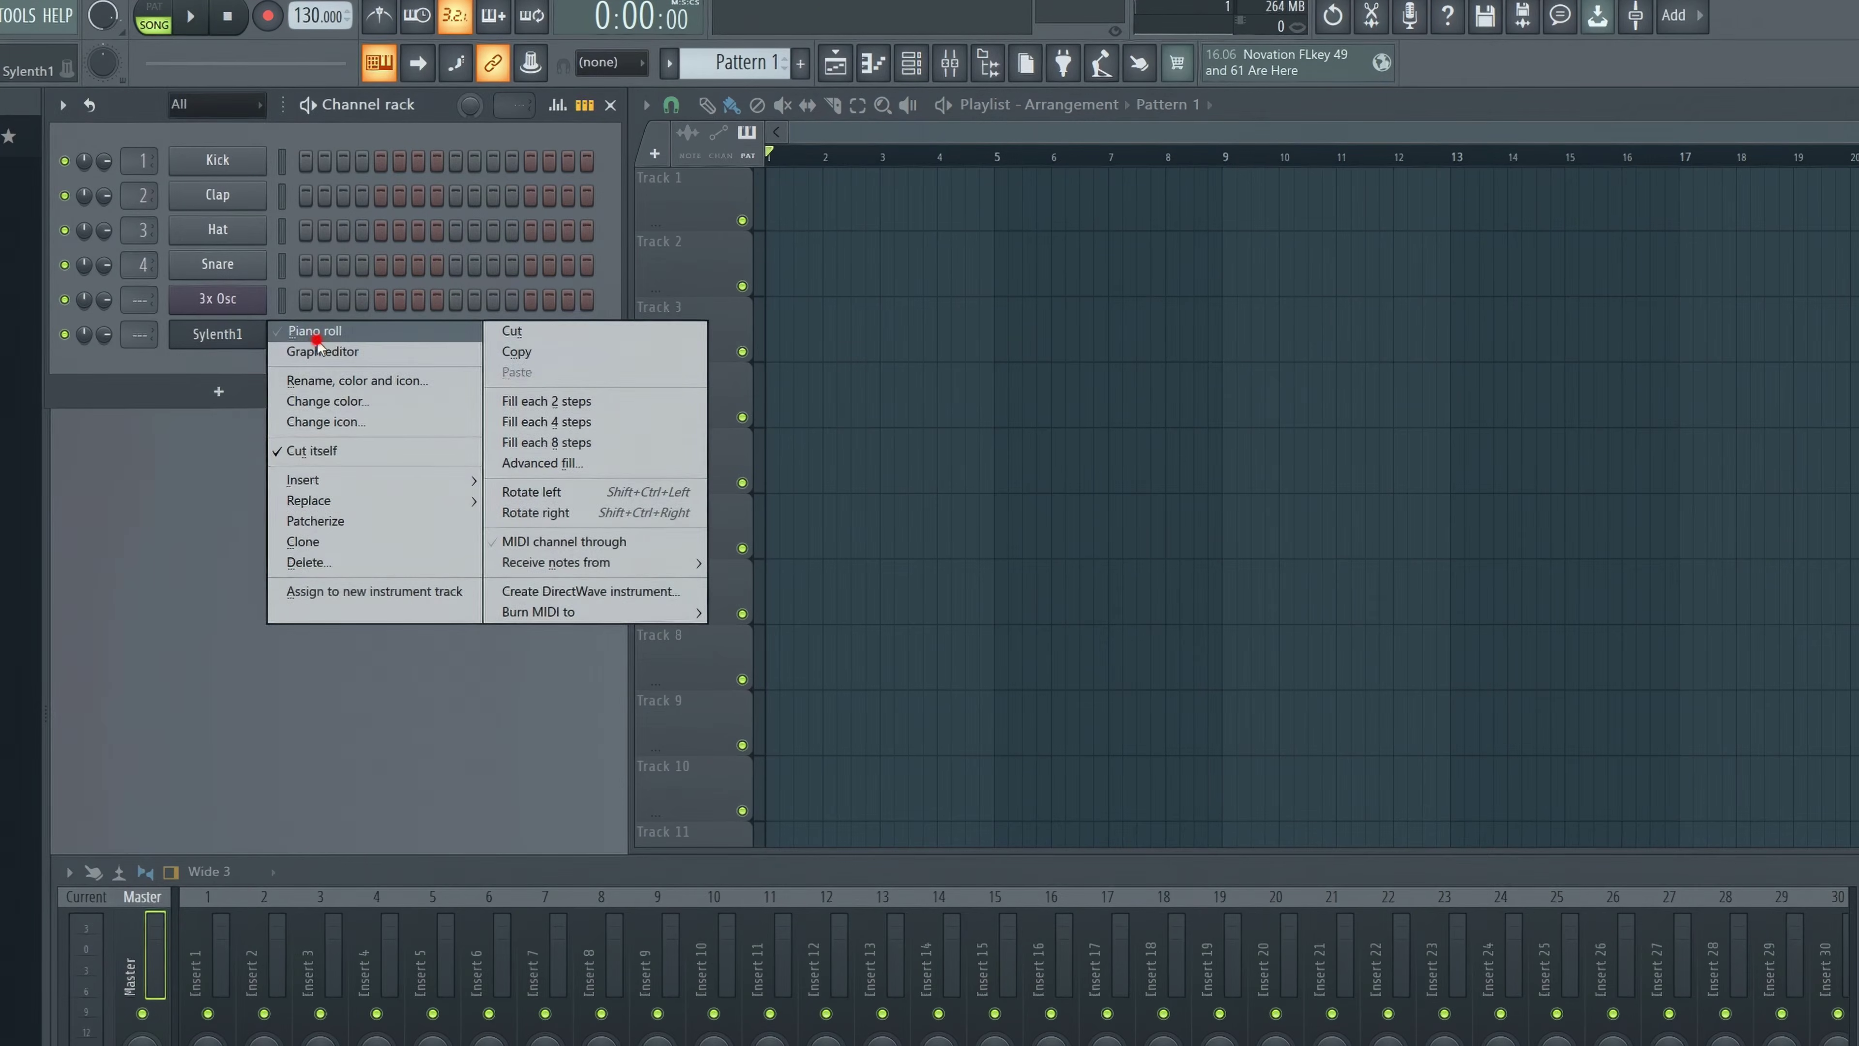
left_click(452, 260)
left_click(276, 509)
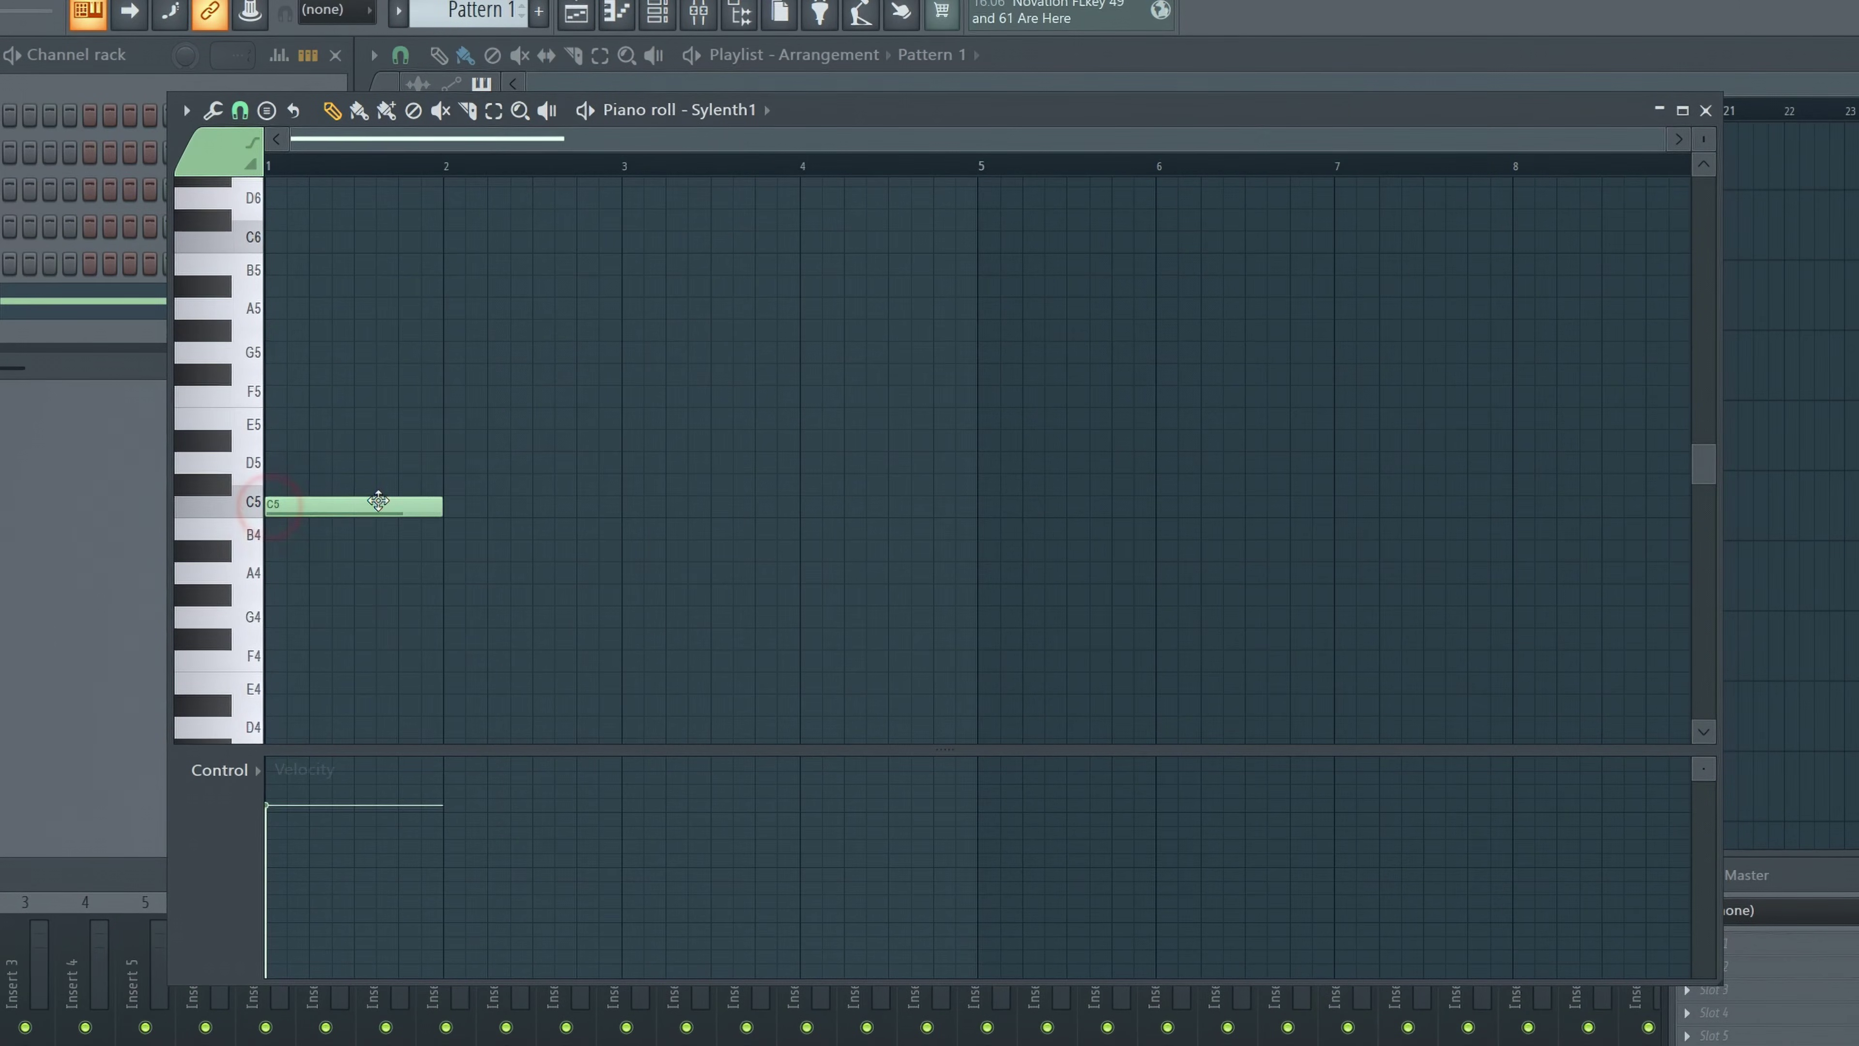
left_click_drag(535, 506, 858, 508)
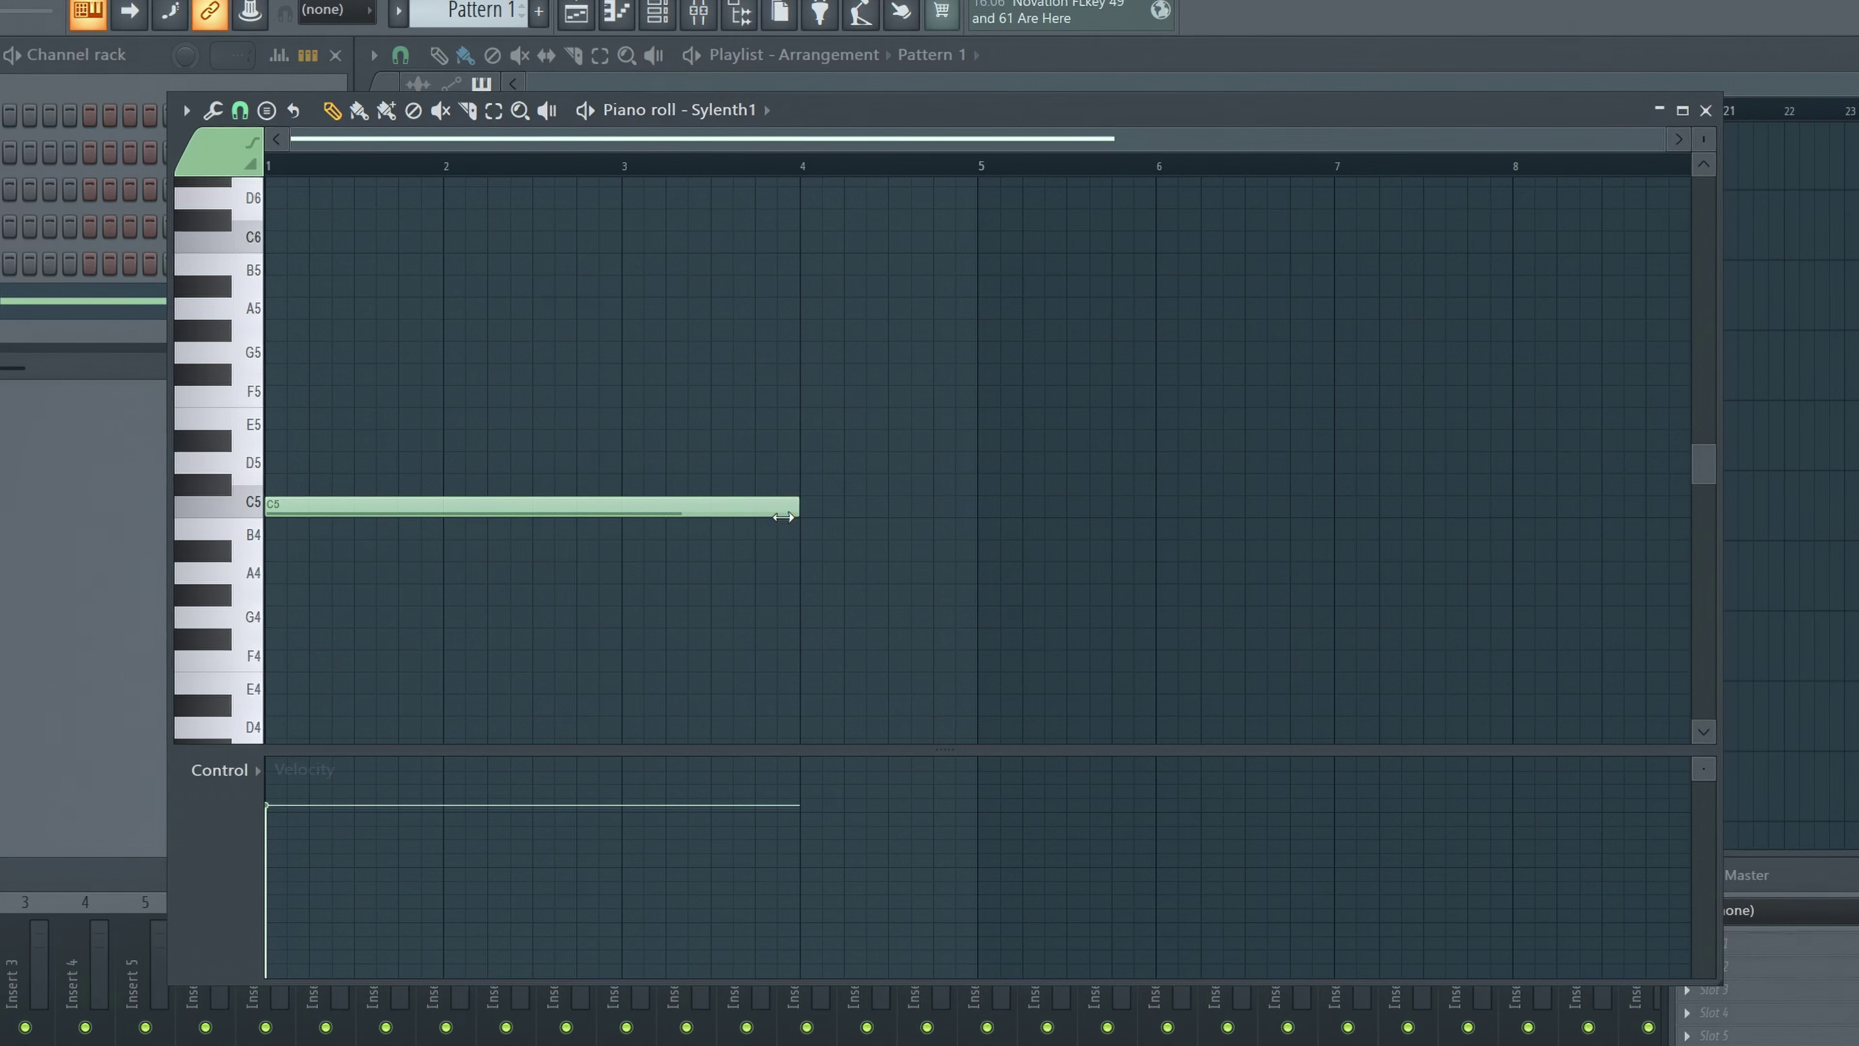
left_click(1702, 113)
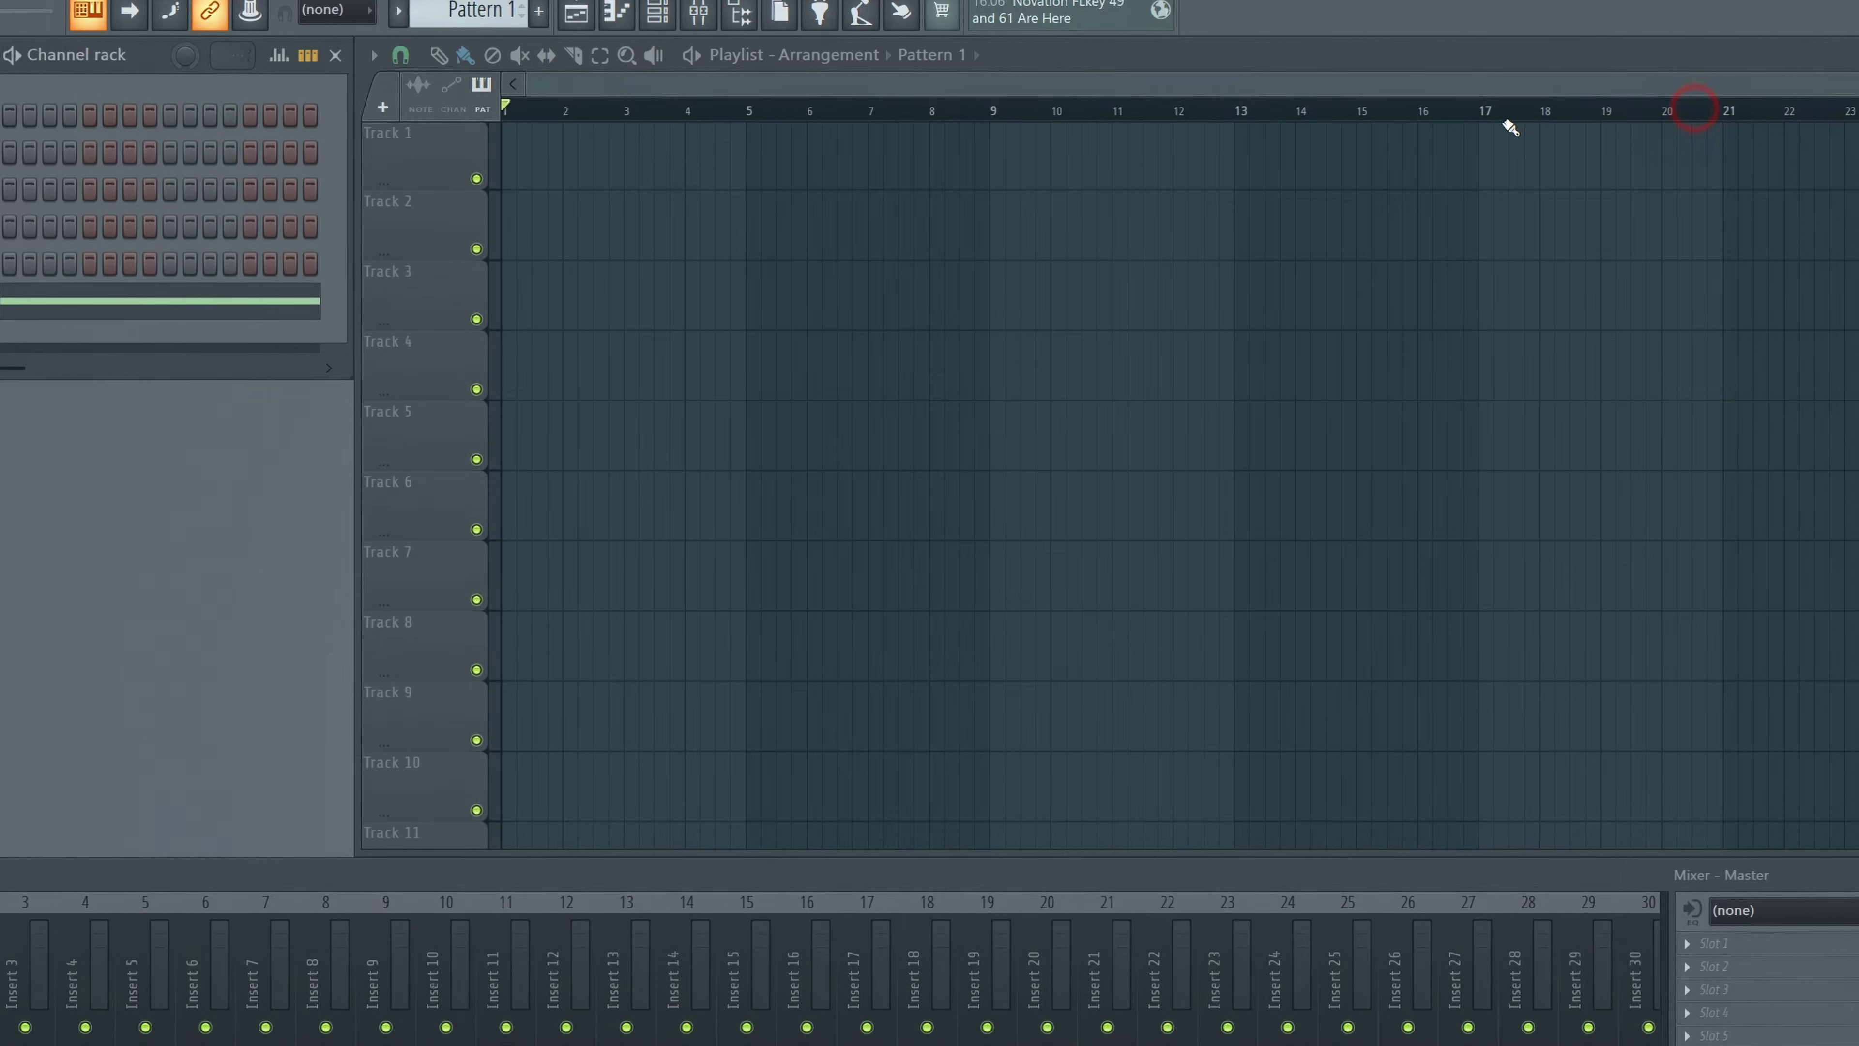
Paint Pattern 1 at bar 1 of Track 1, enlarge the track, and play it back
left_click(606, 177)
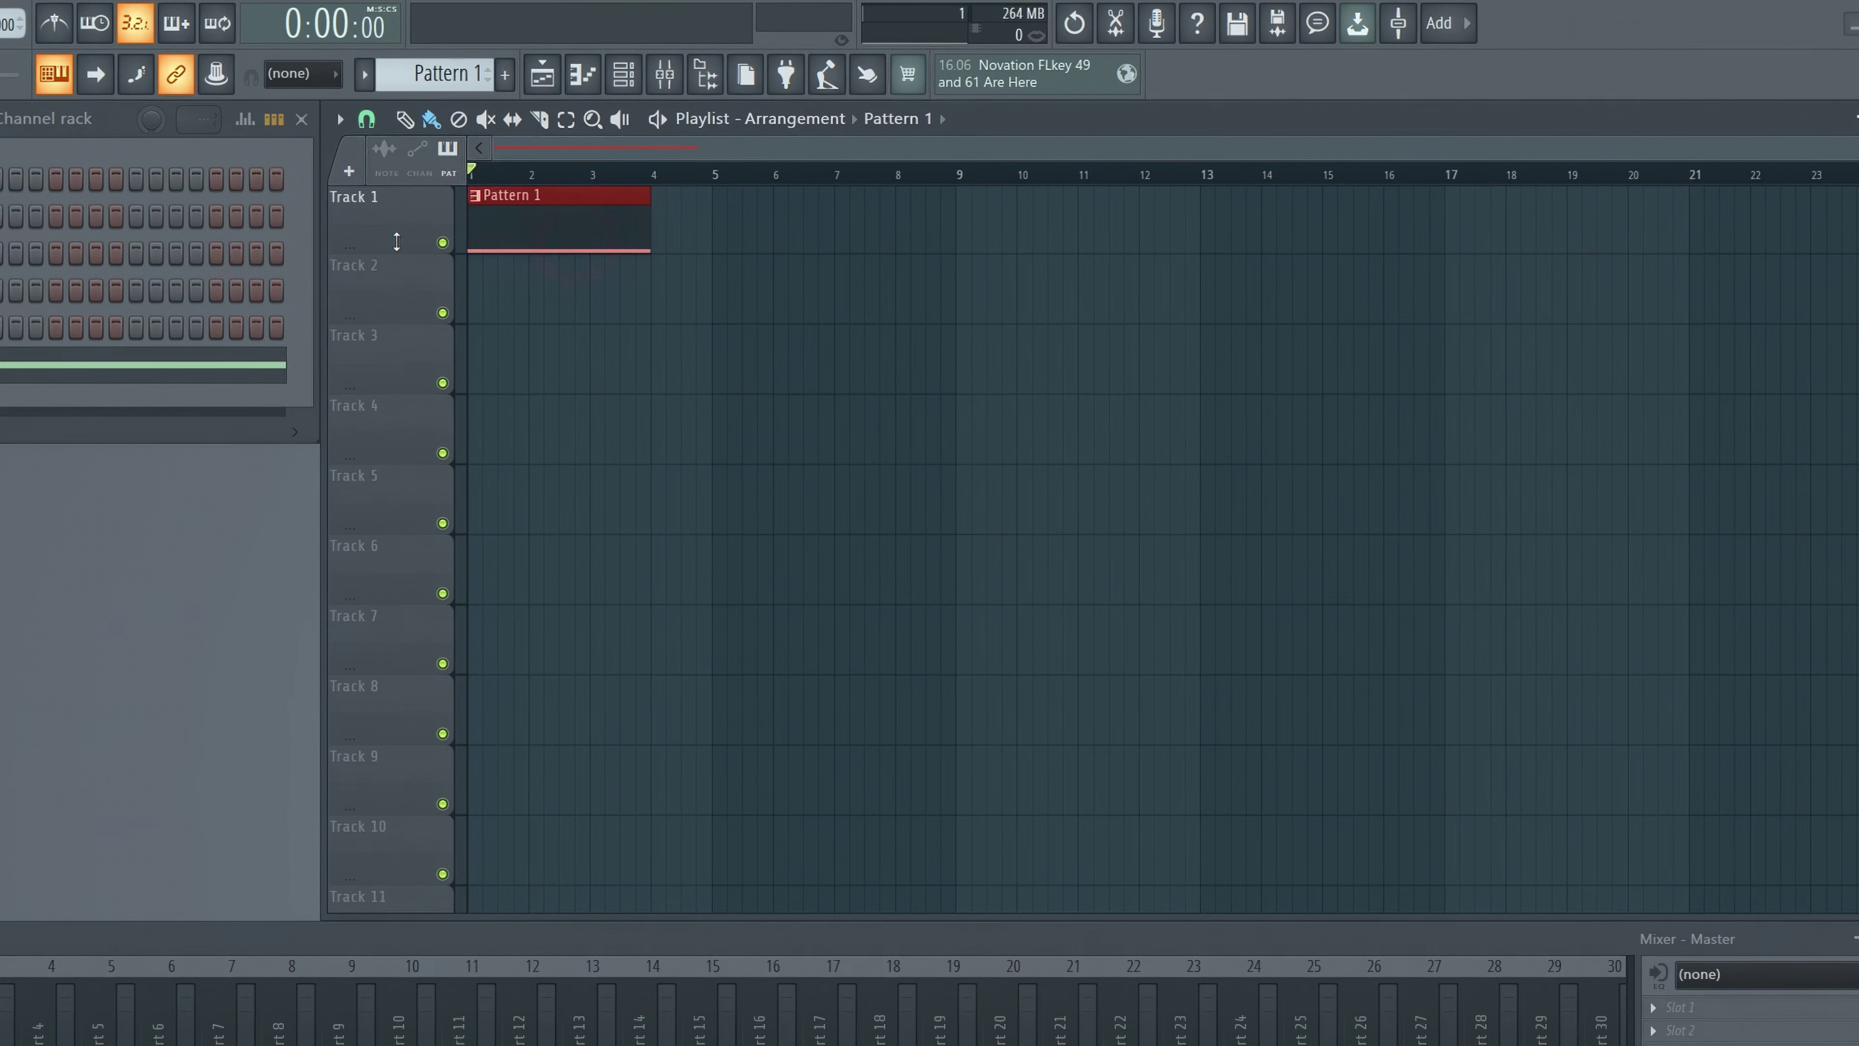
left_click_drag(396, 242, 413, 357)
scroll(629, 177, "up", 3)
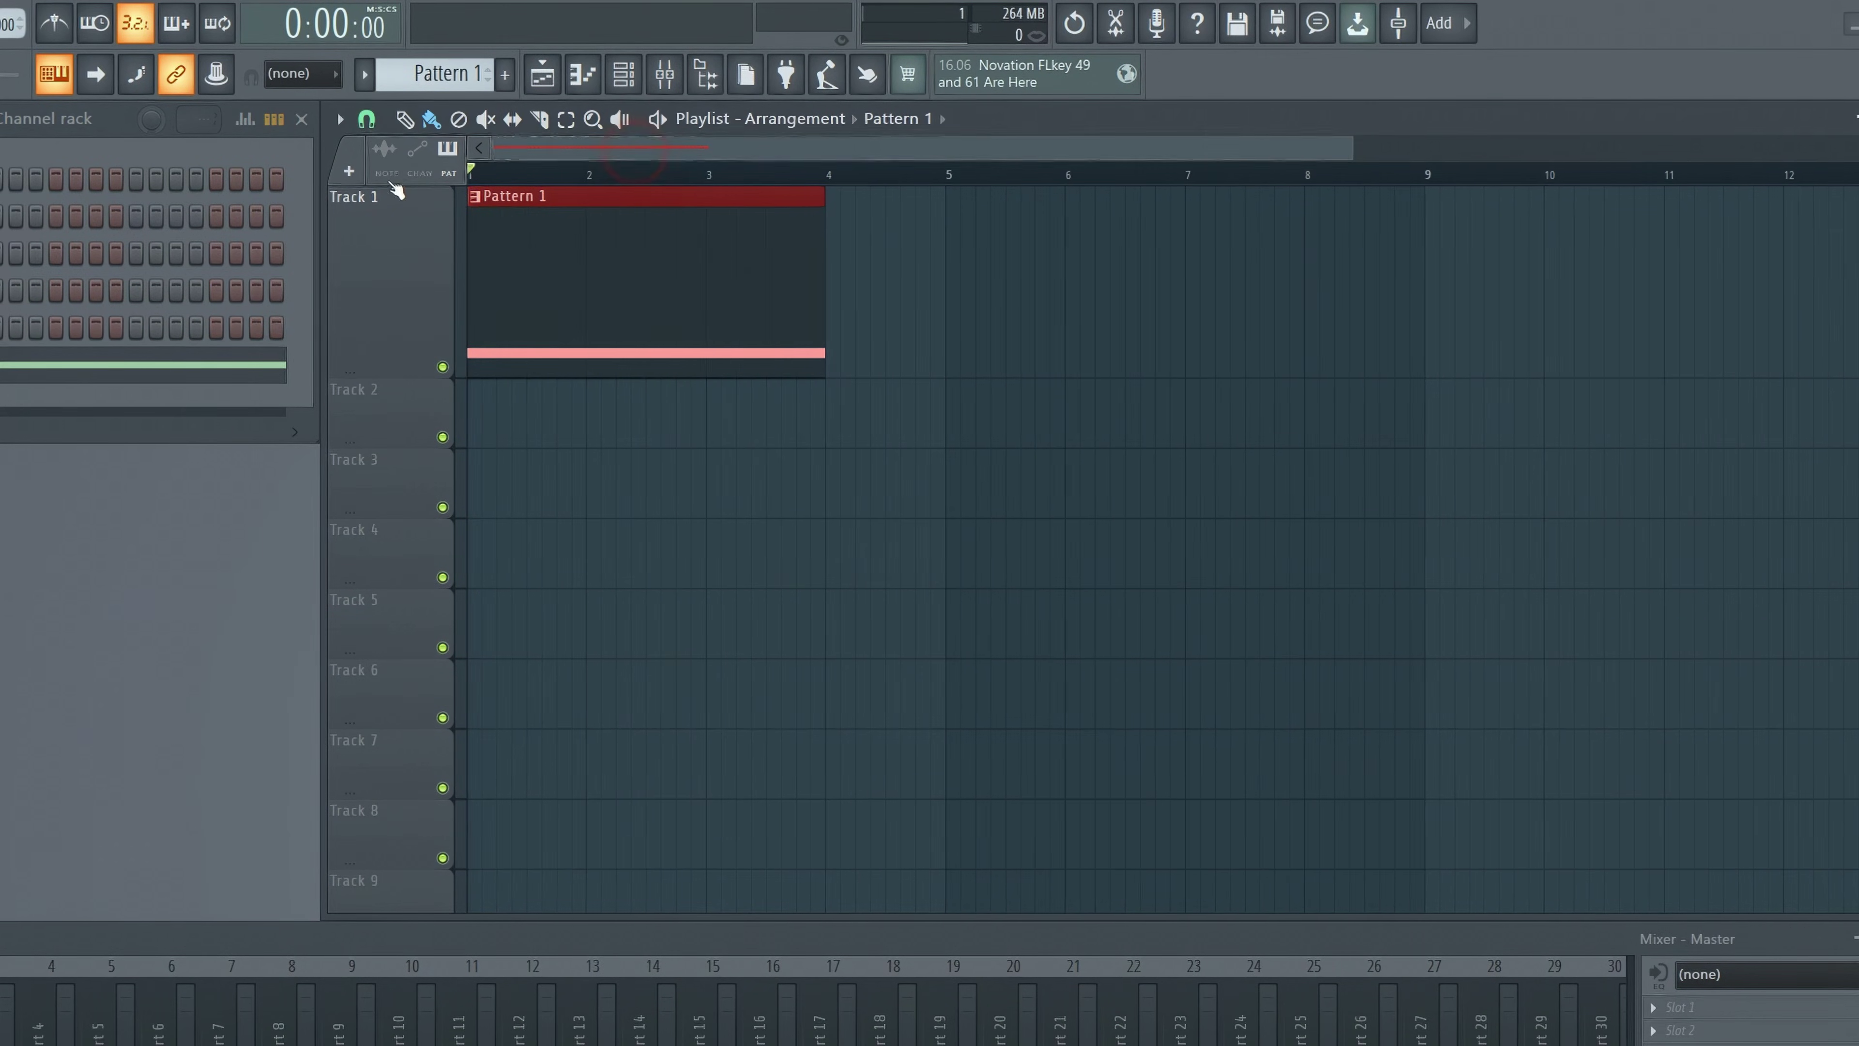
key("space")
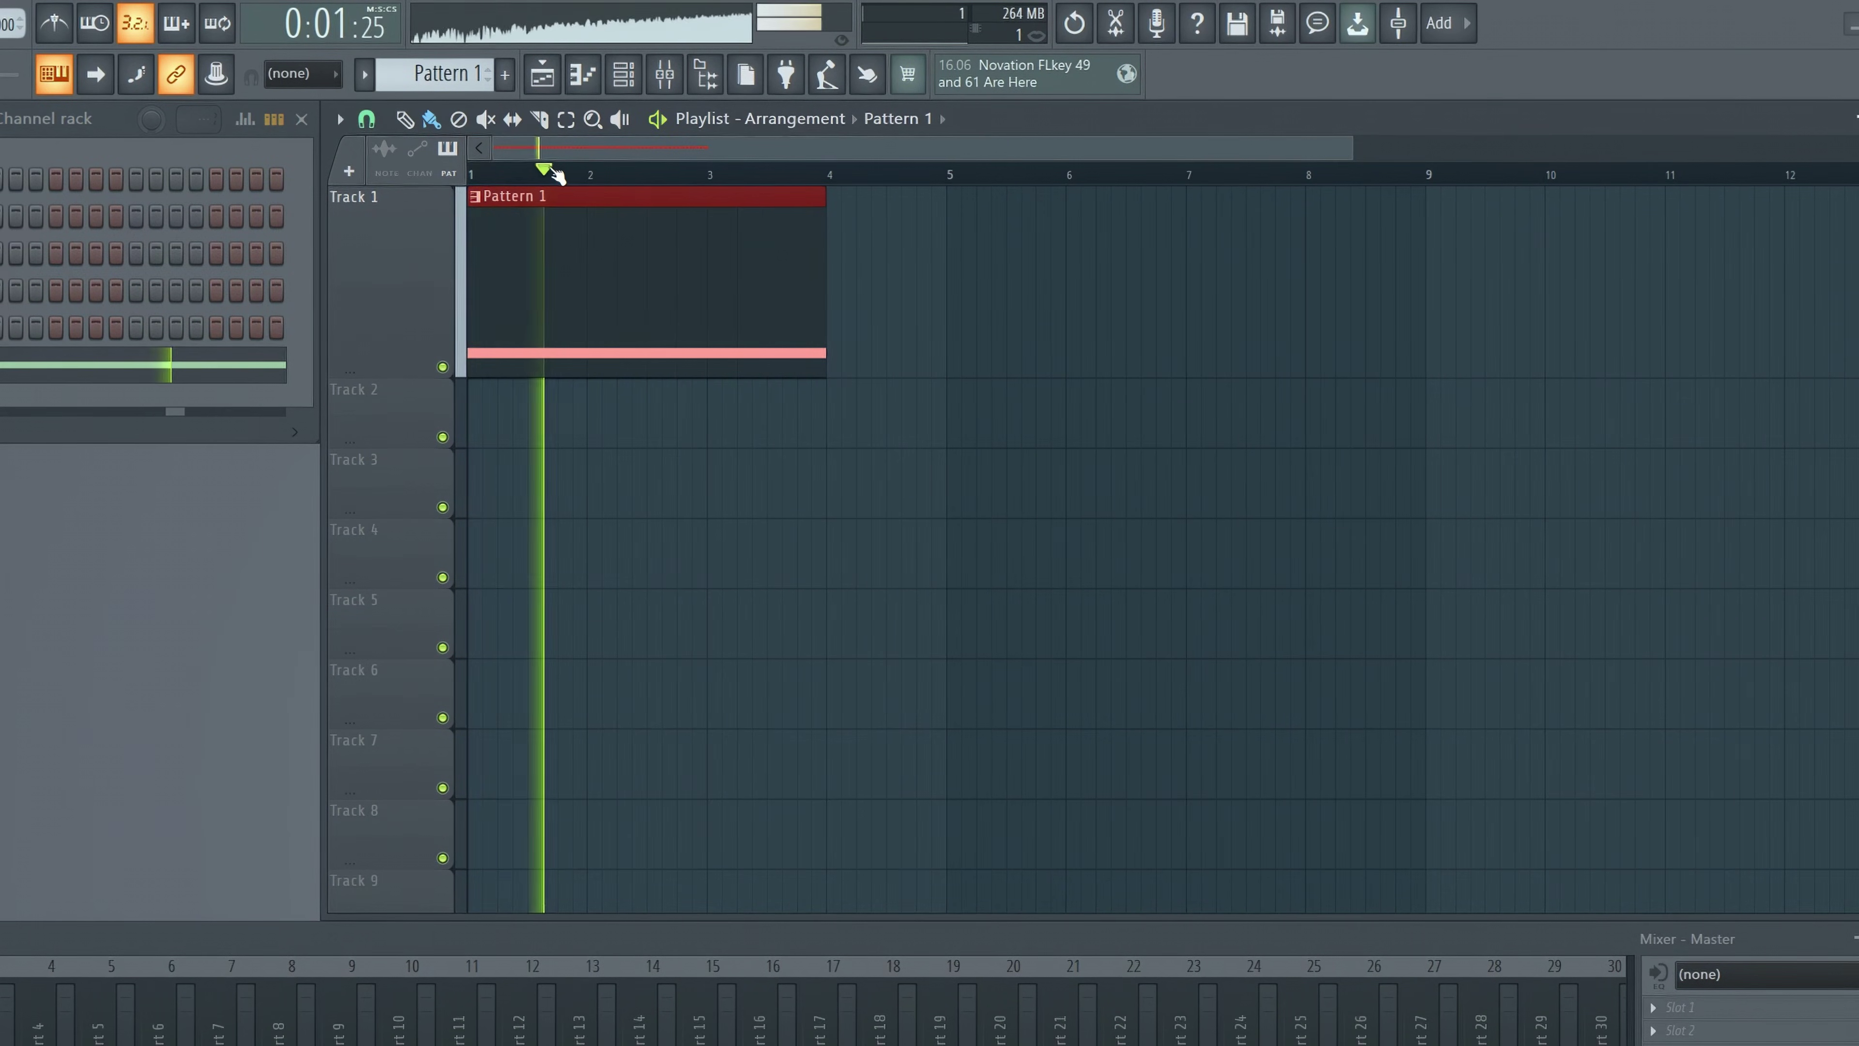
key("space")
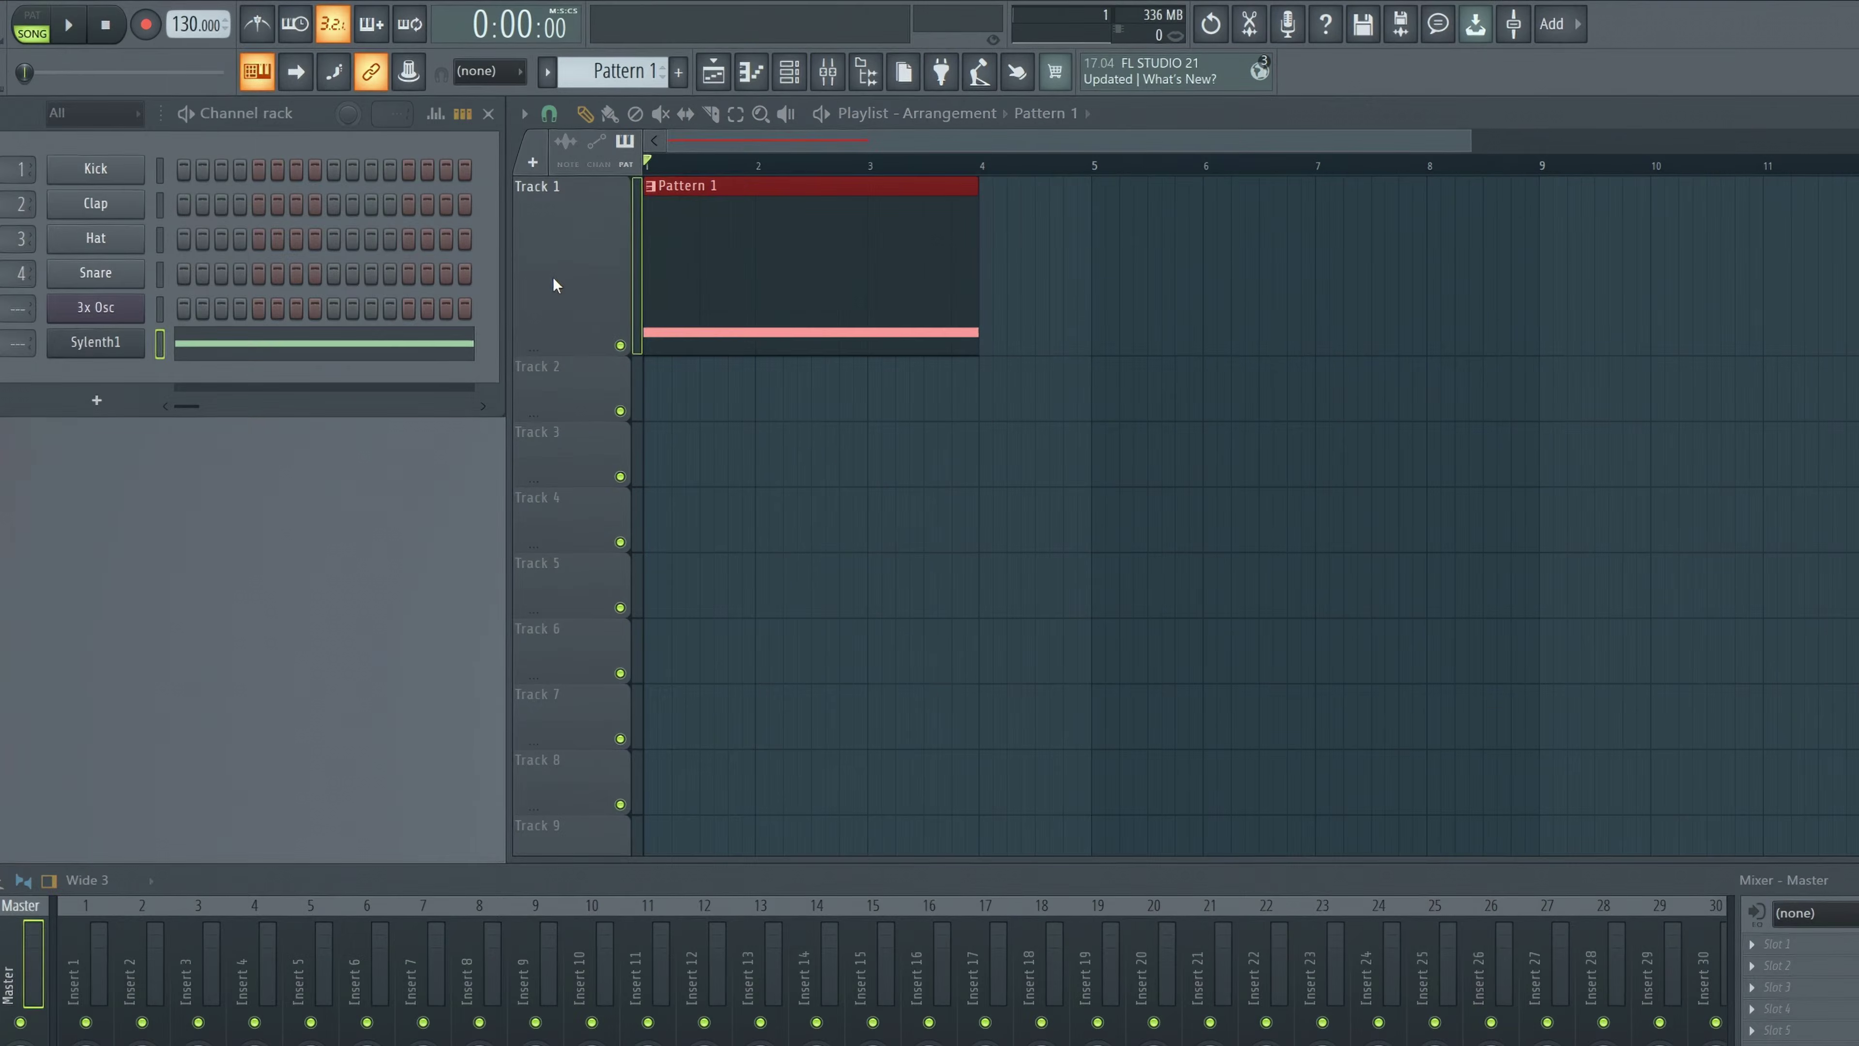
Consolidate Track 1 into the 'Track 1 (consolidated)' audio clip
right_click(554, 269)
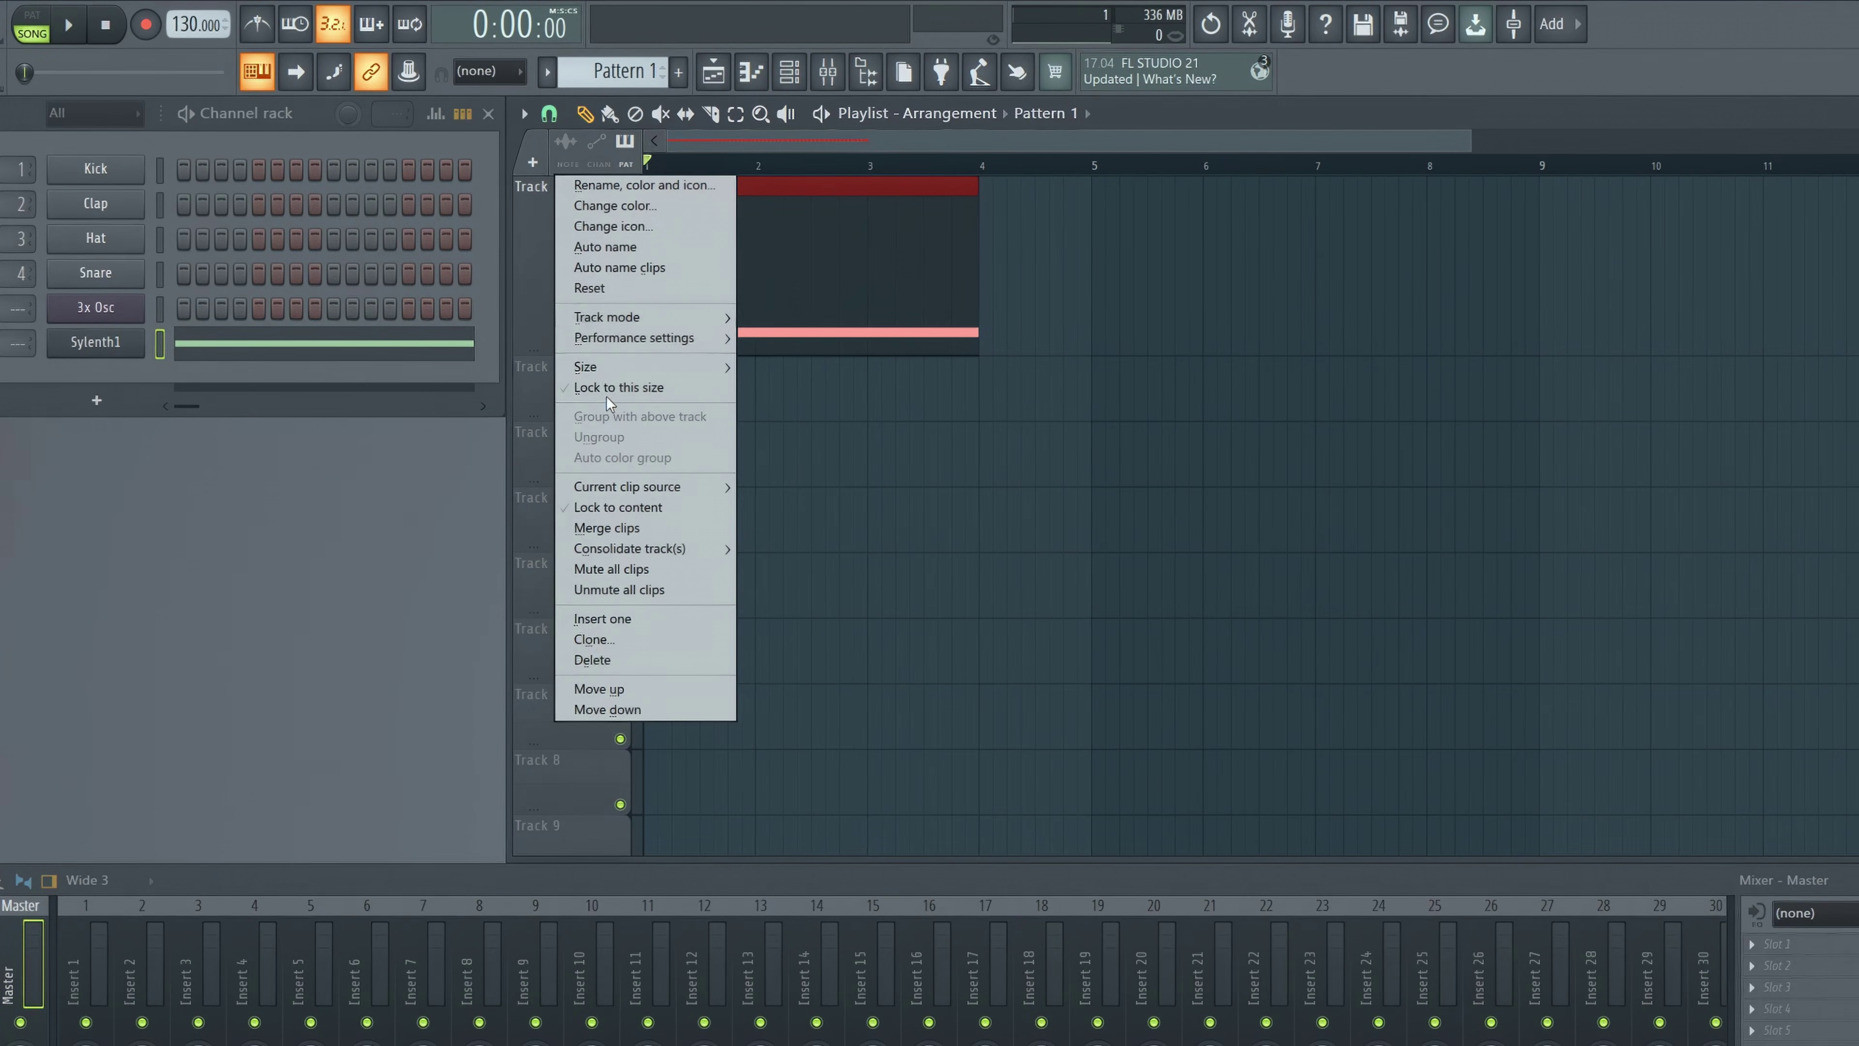
mouse_move(666, 553)
left_click(776, 560)
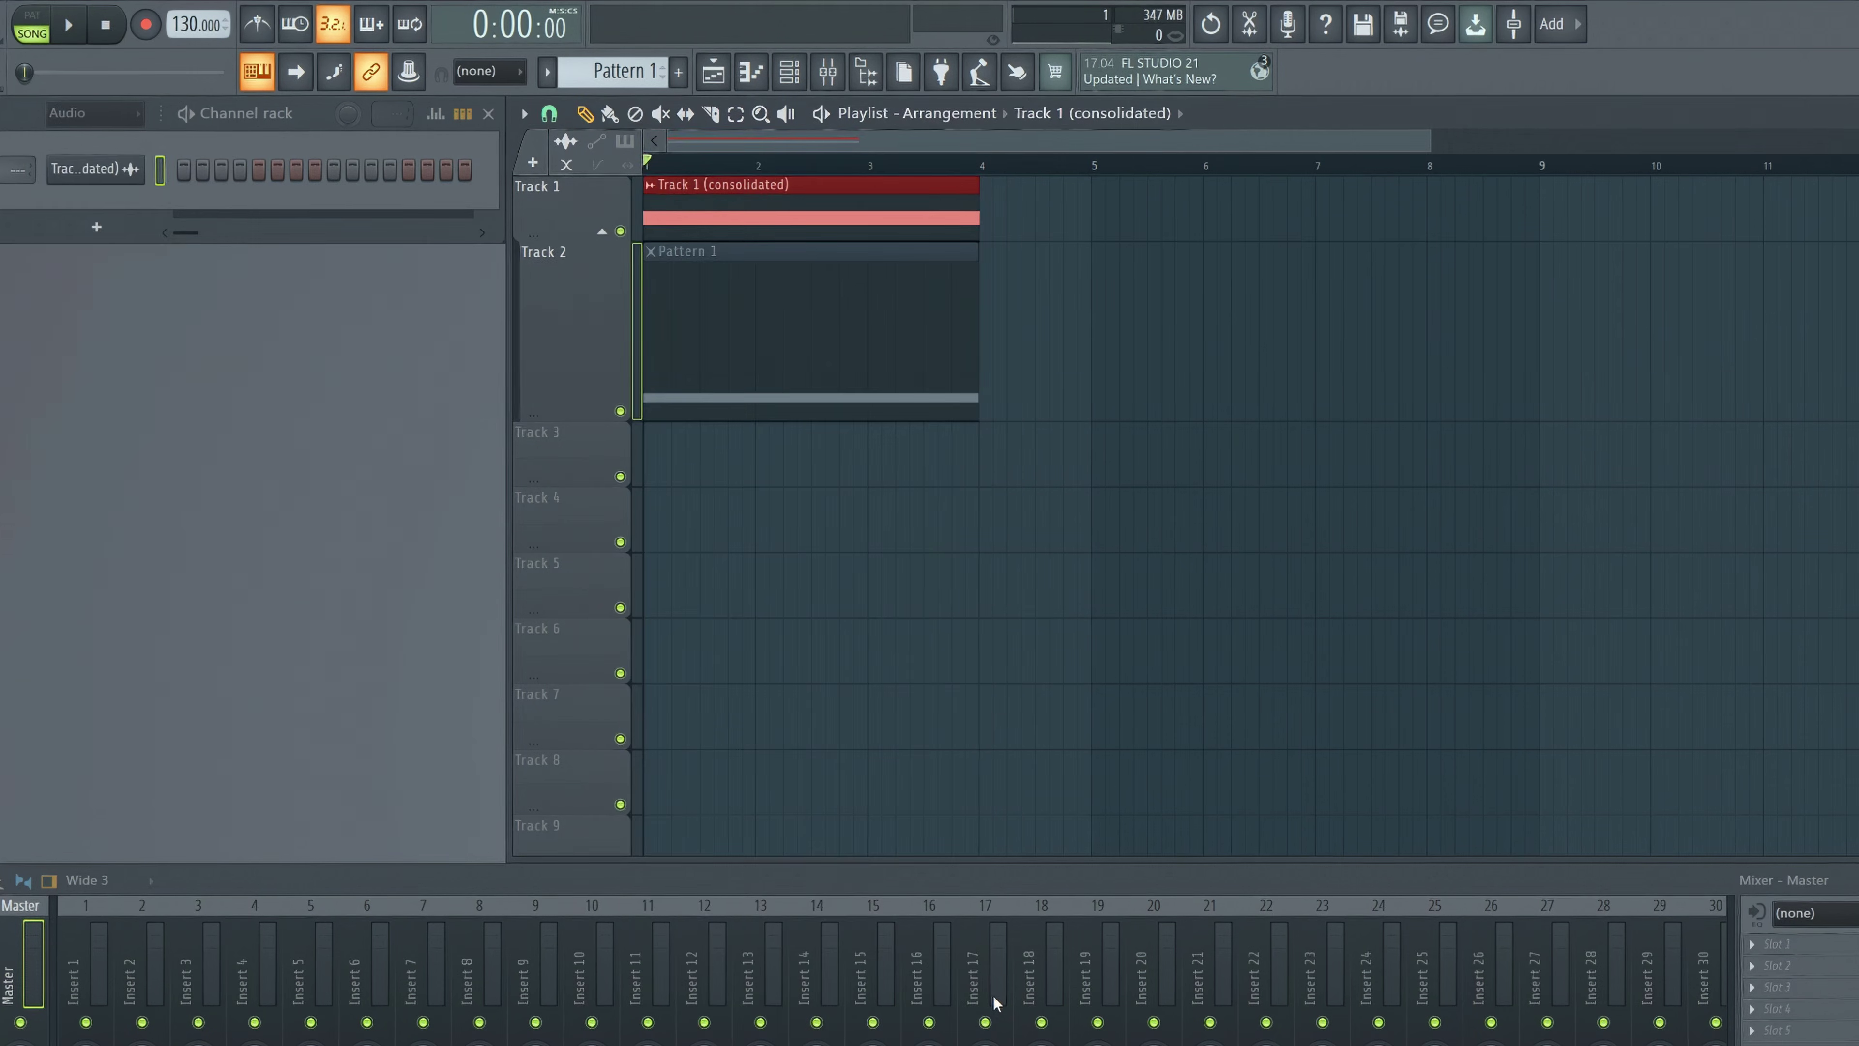
Delete the leftover Pattern 1 clip on Track 2 and make Track 1 taller
right_click(617, 423)
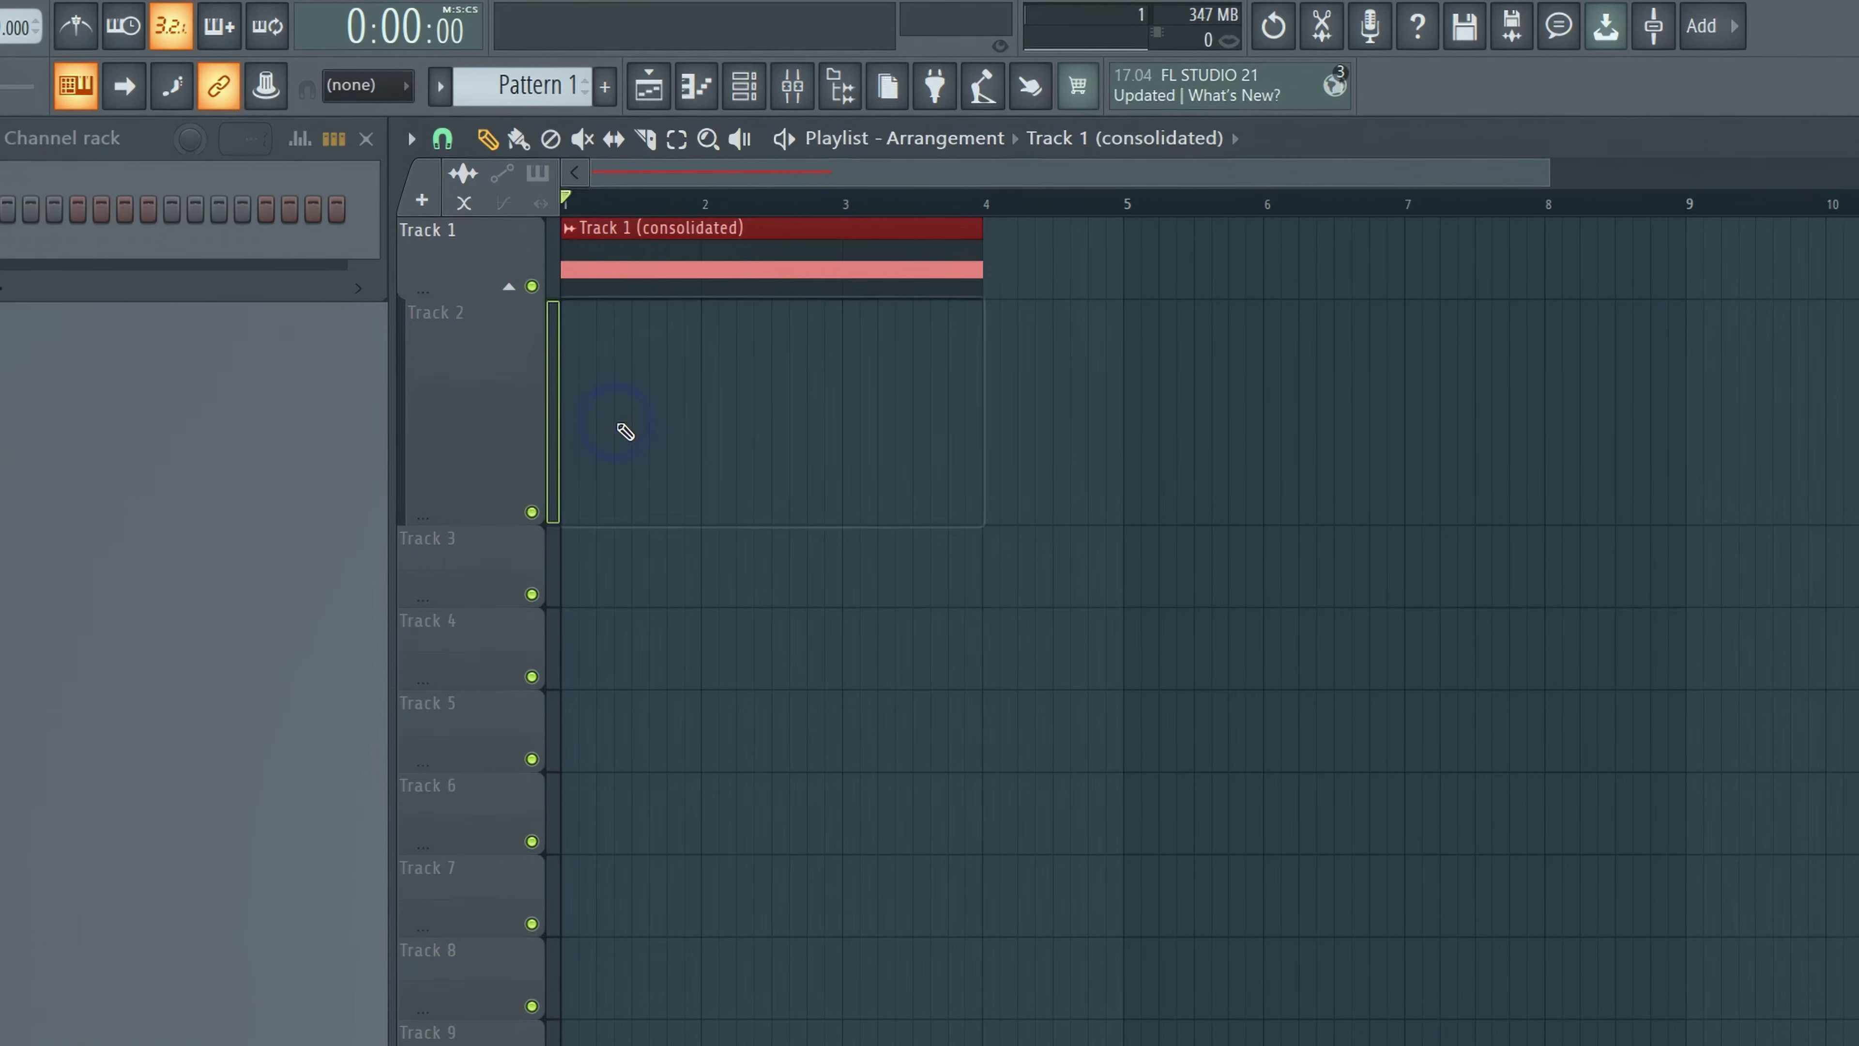
left_click(573, 198)
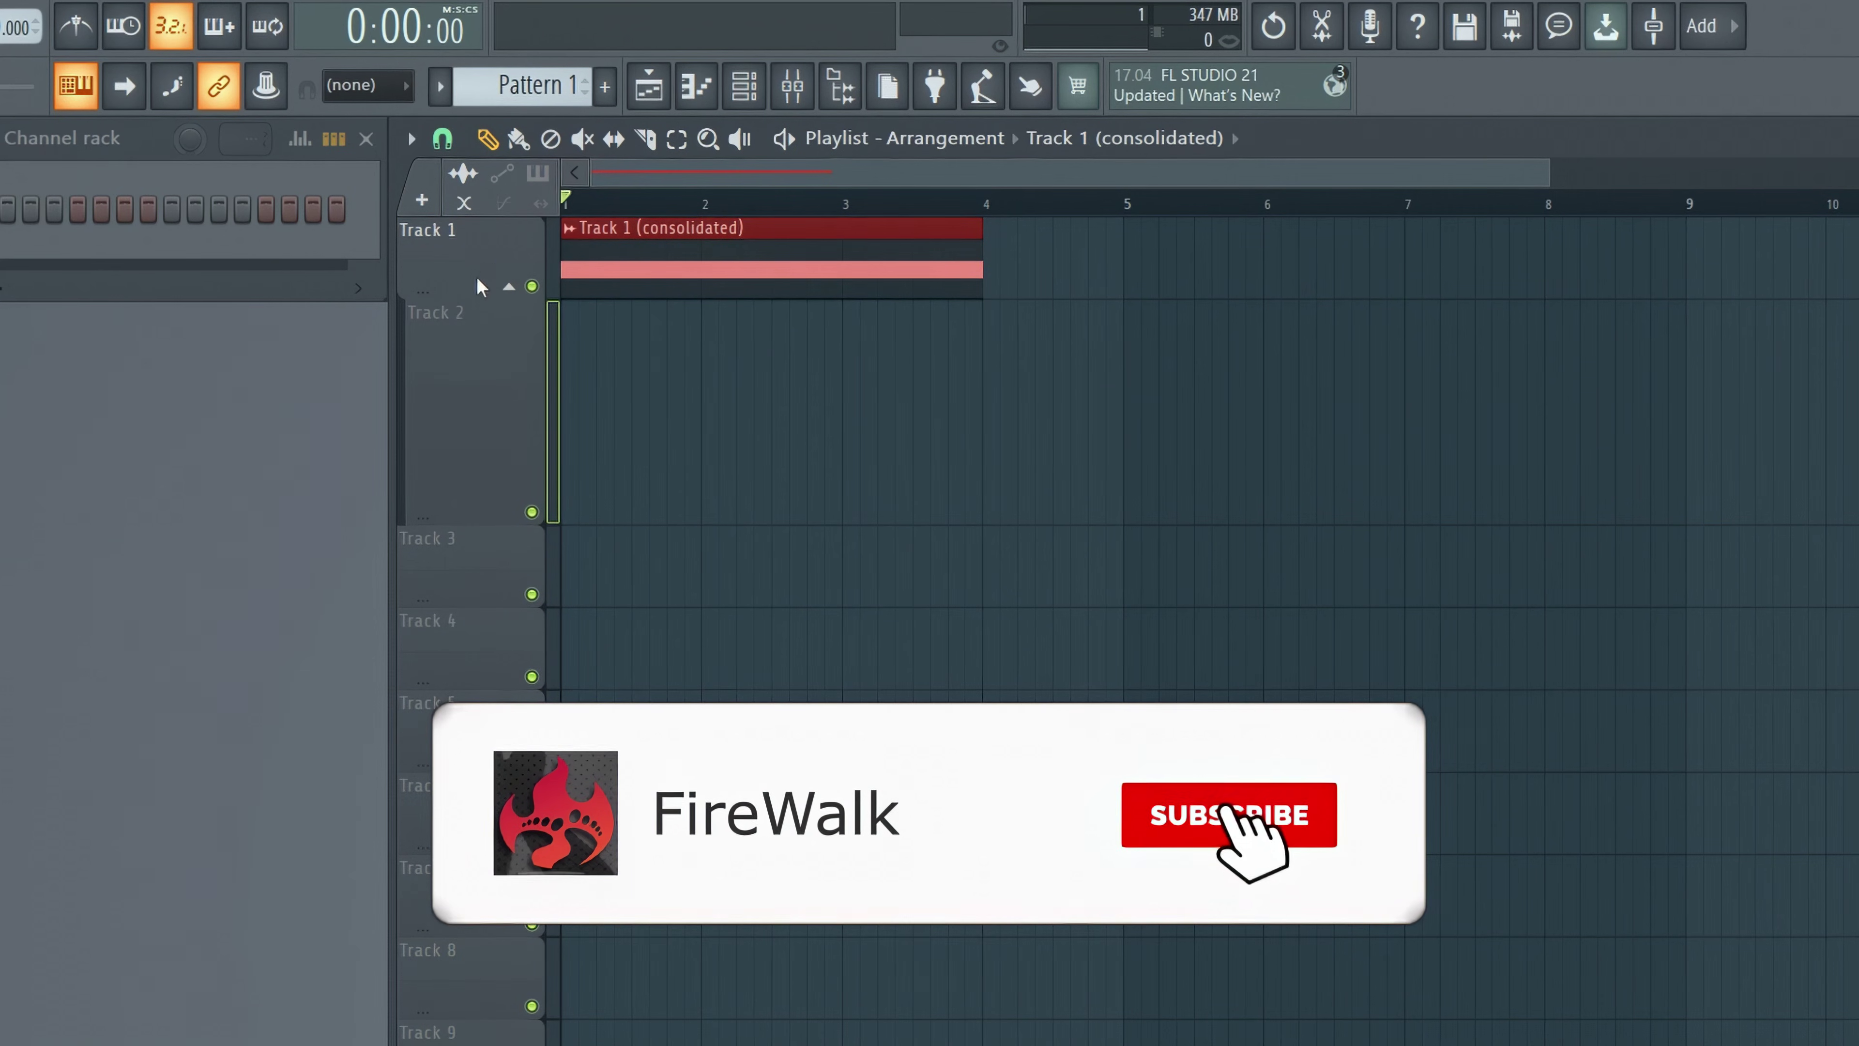
left_click_drag(466, 291, 467, 574)
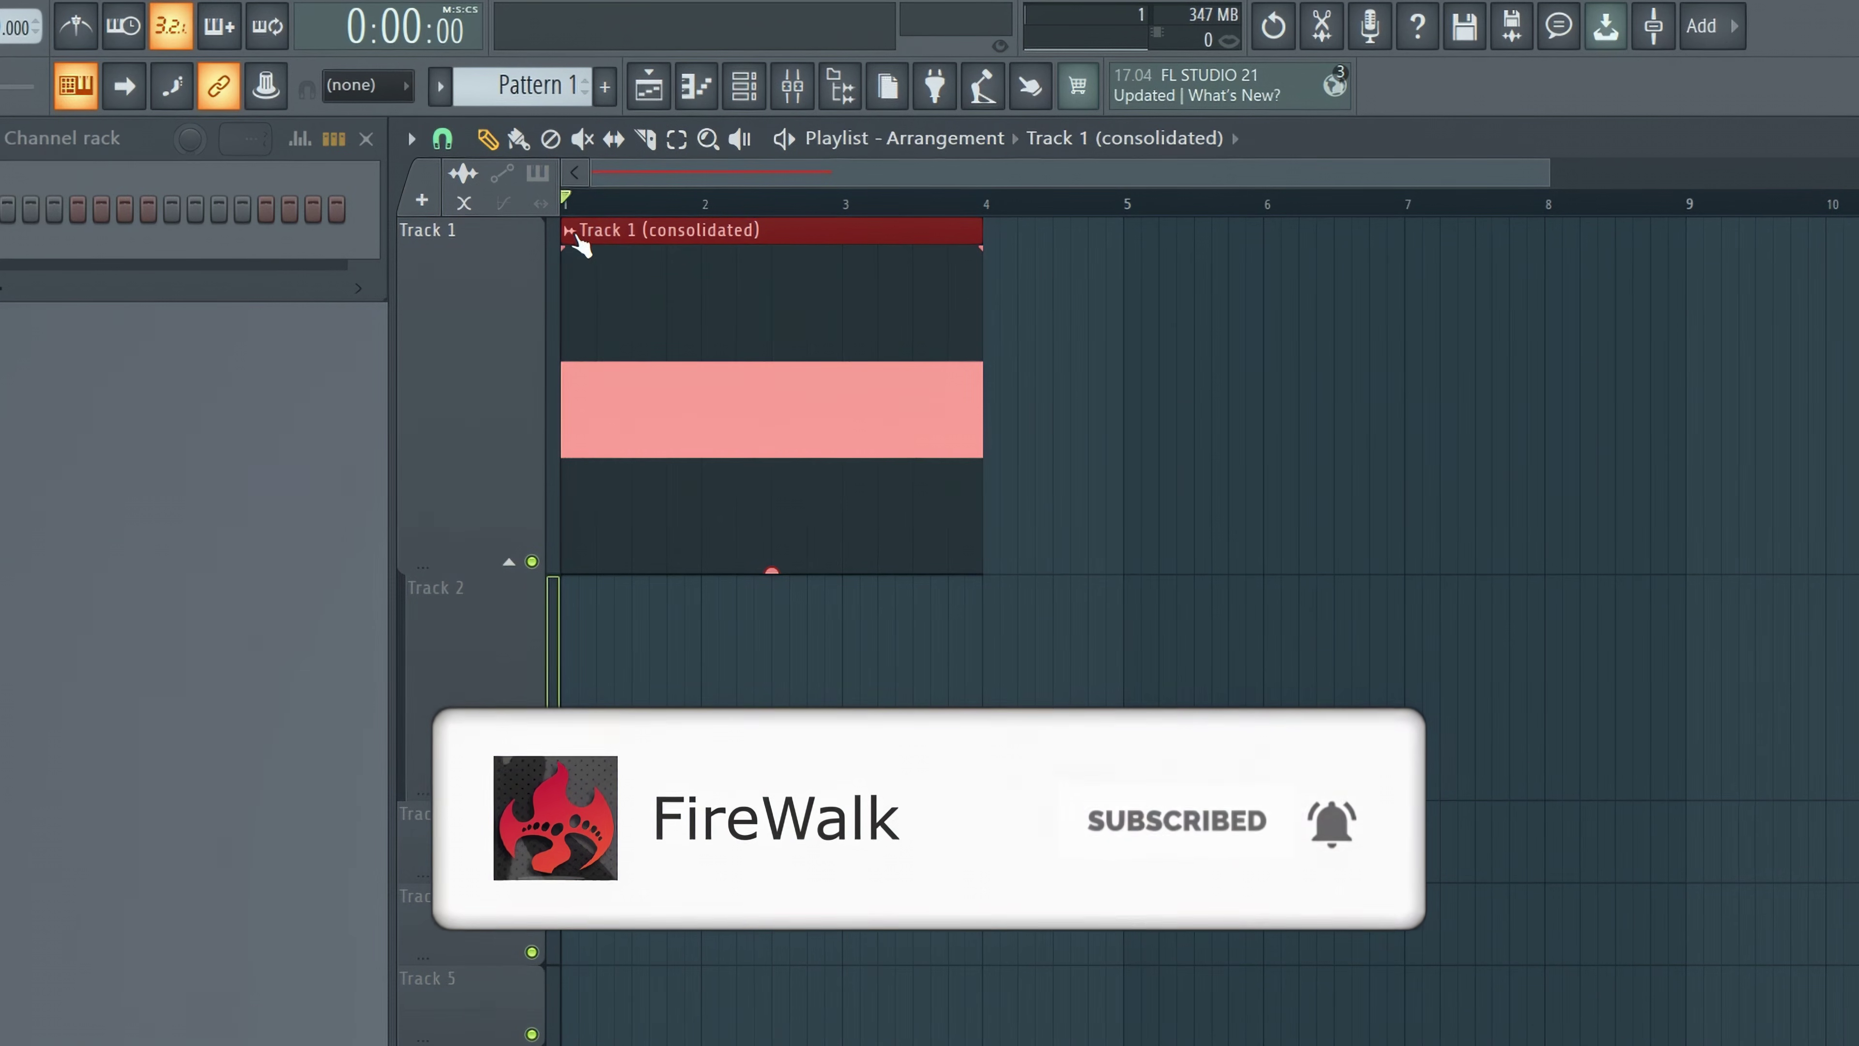
Add a fade-in to the consolidated clip, audition it, then drag the fade back out
left_click_drag(572, 249, 875, 293)
key("space")
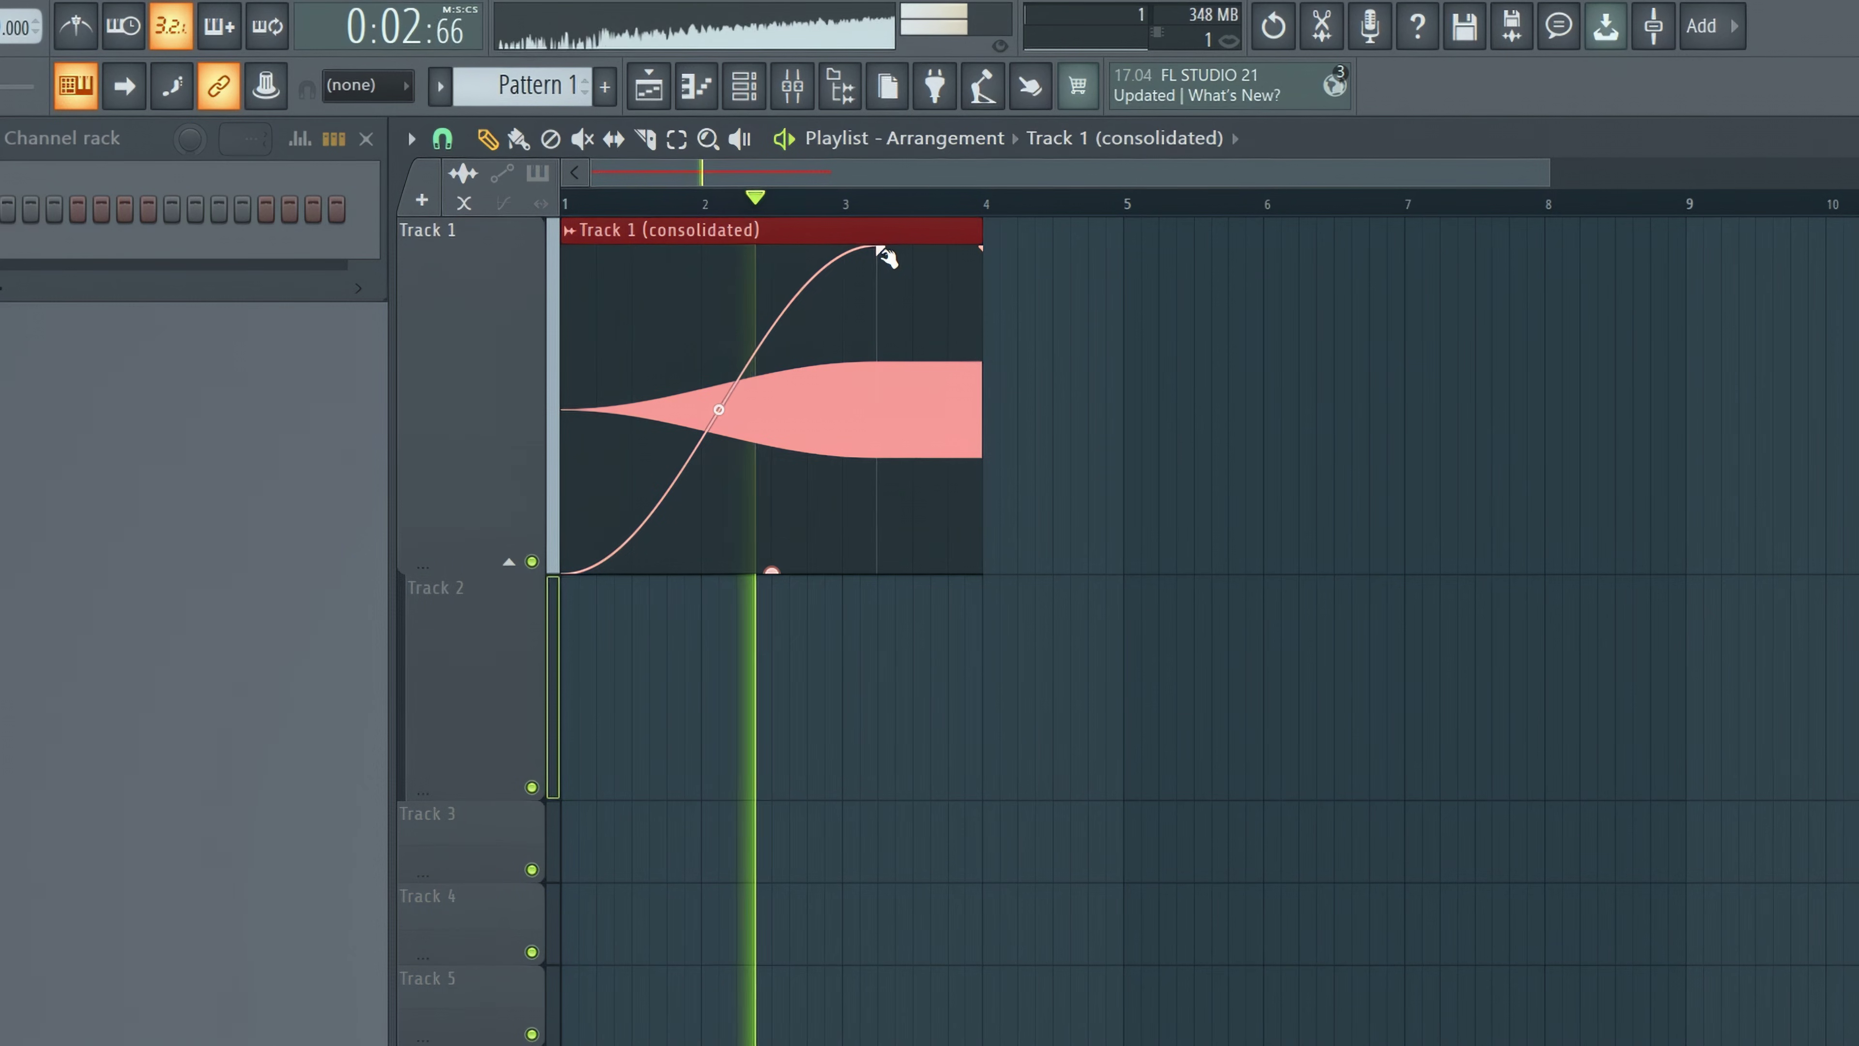
key("space")
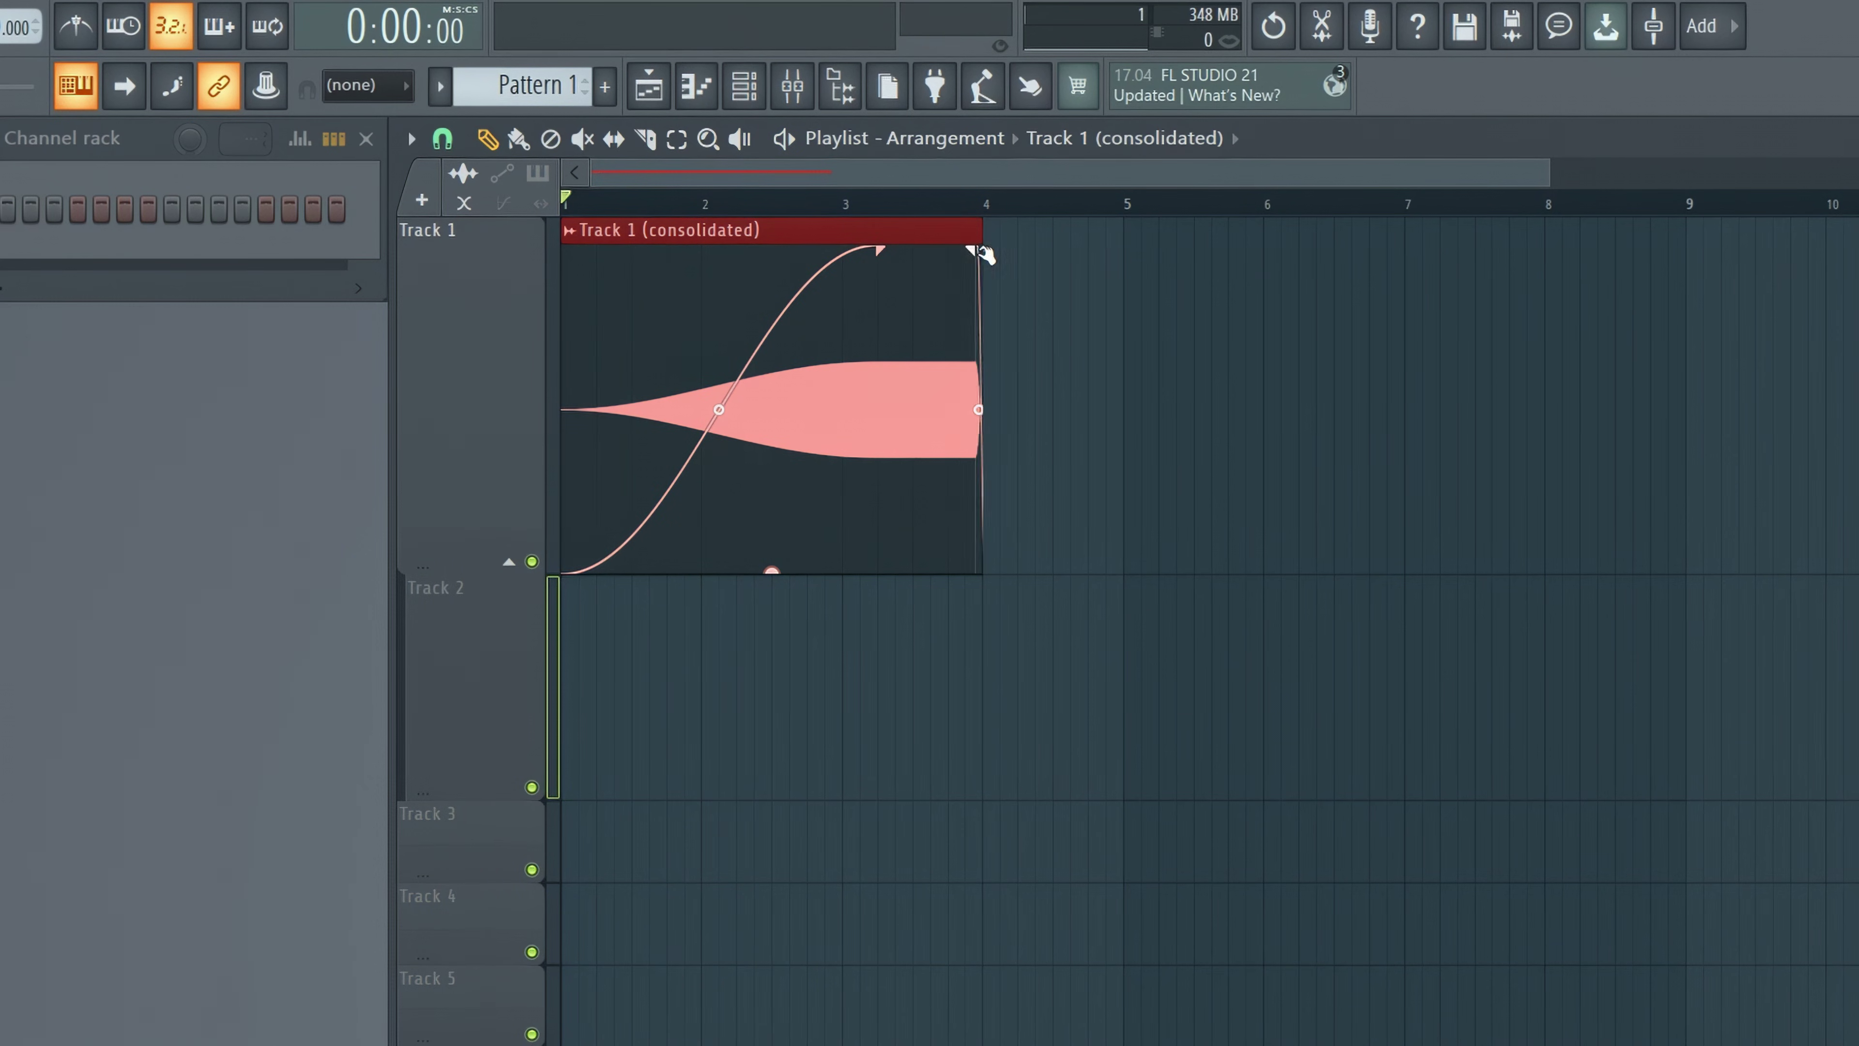
left_click_drag(877, 249, 556, 247)
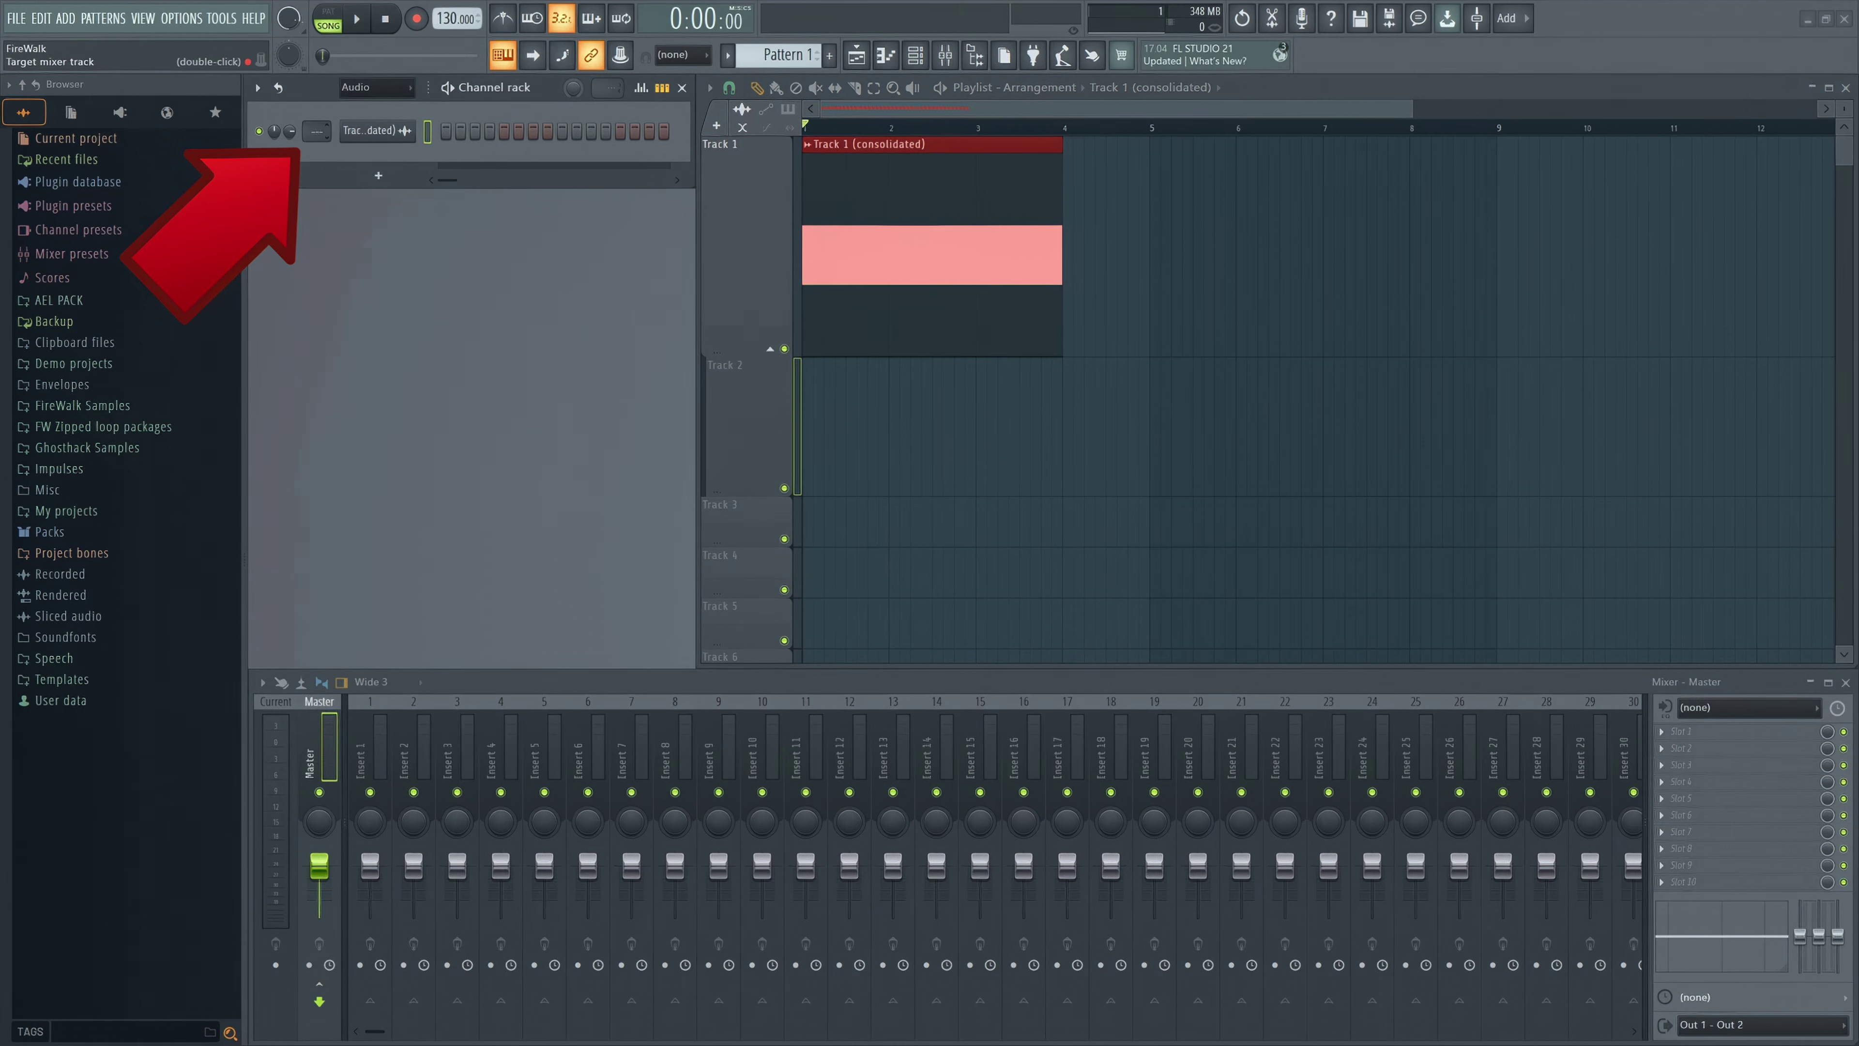
Route the consolidated channel to mixer insert 1 and rename that insert 'Sweep'
left_click_drag(317, 130, 317, 123)
right_click(362, 745)
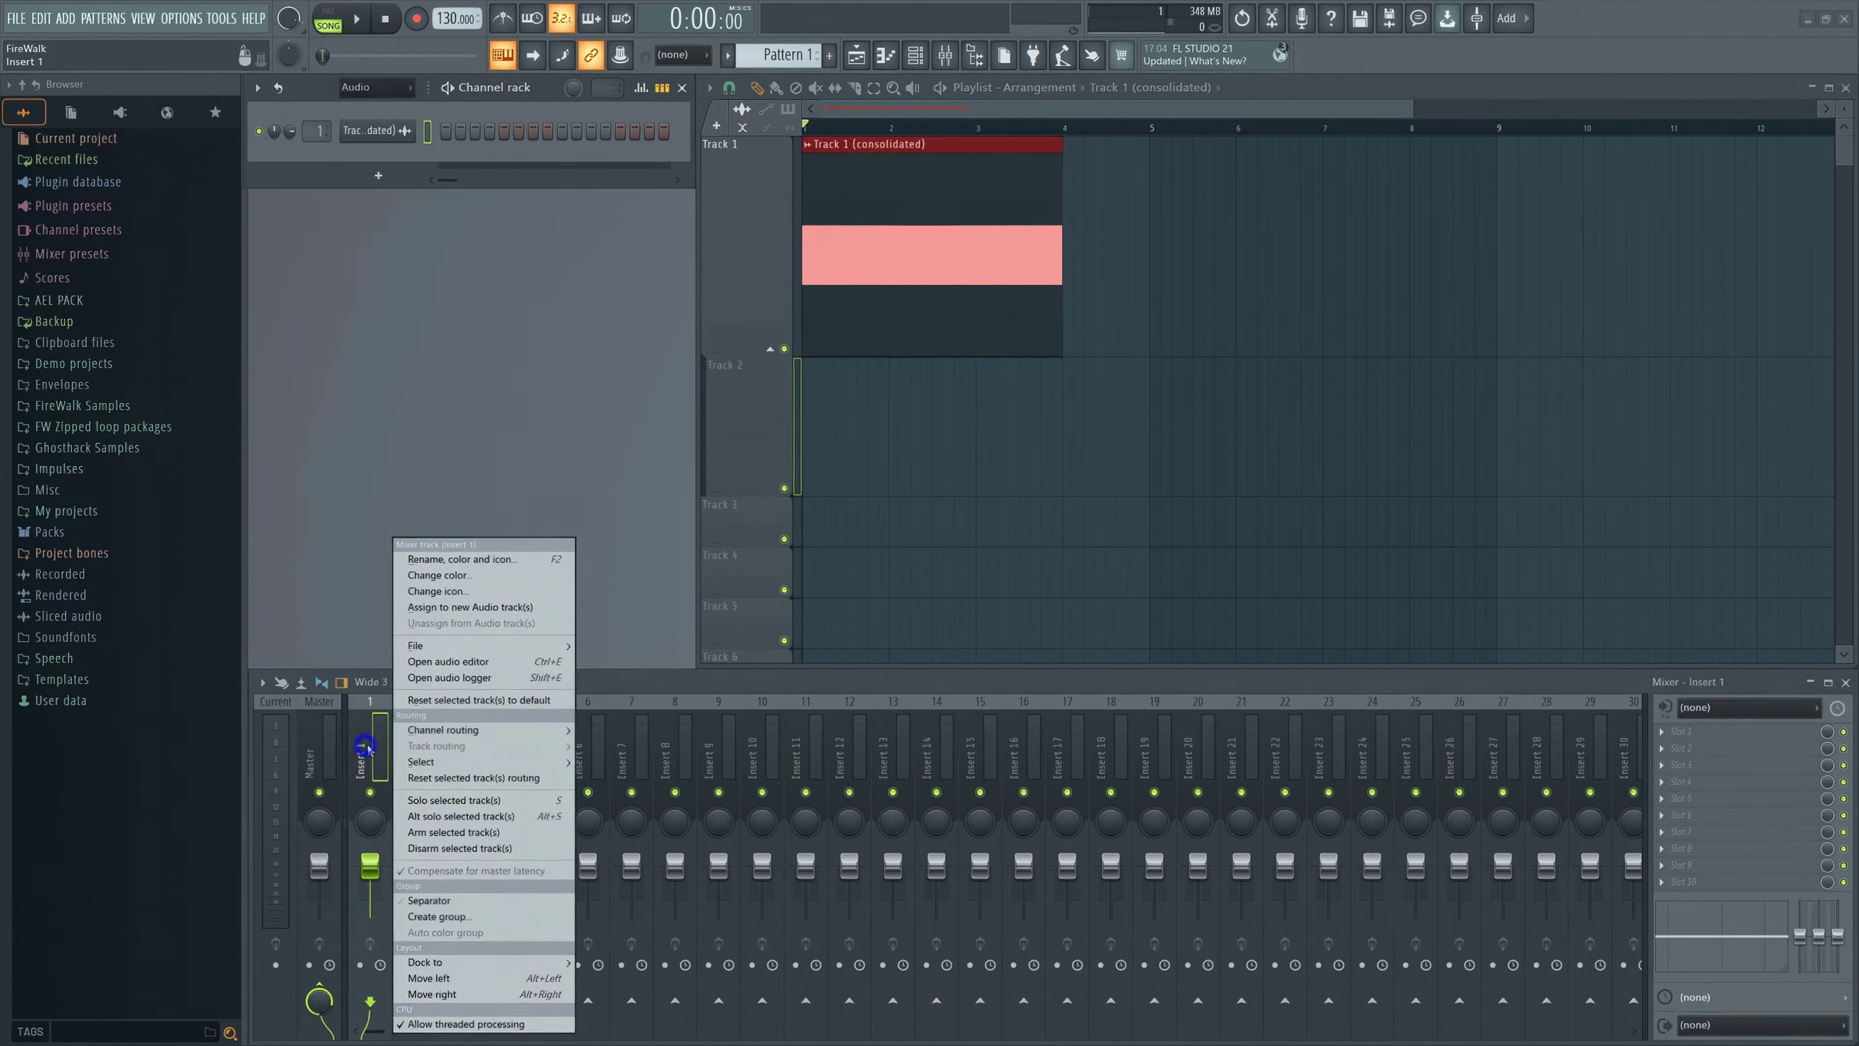
left_click(467, 574)
type("Sweep")
key("Return")
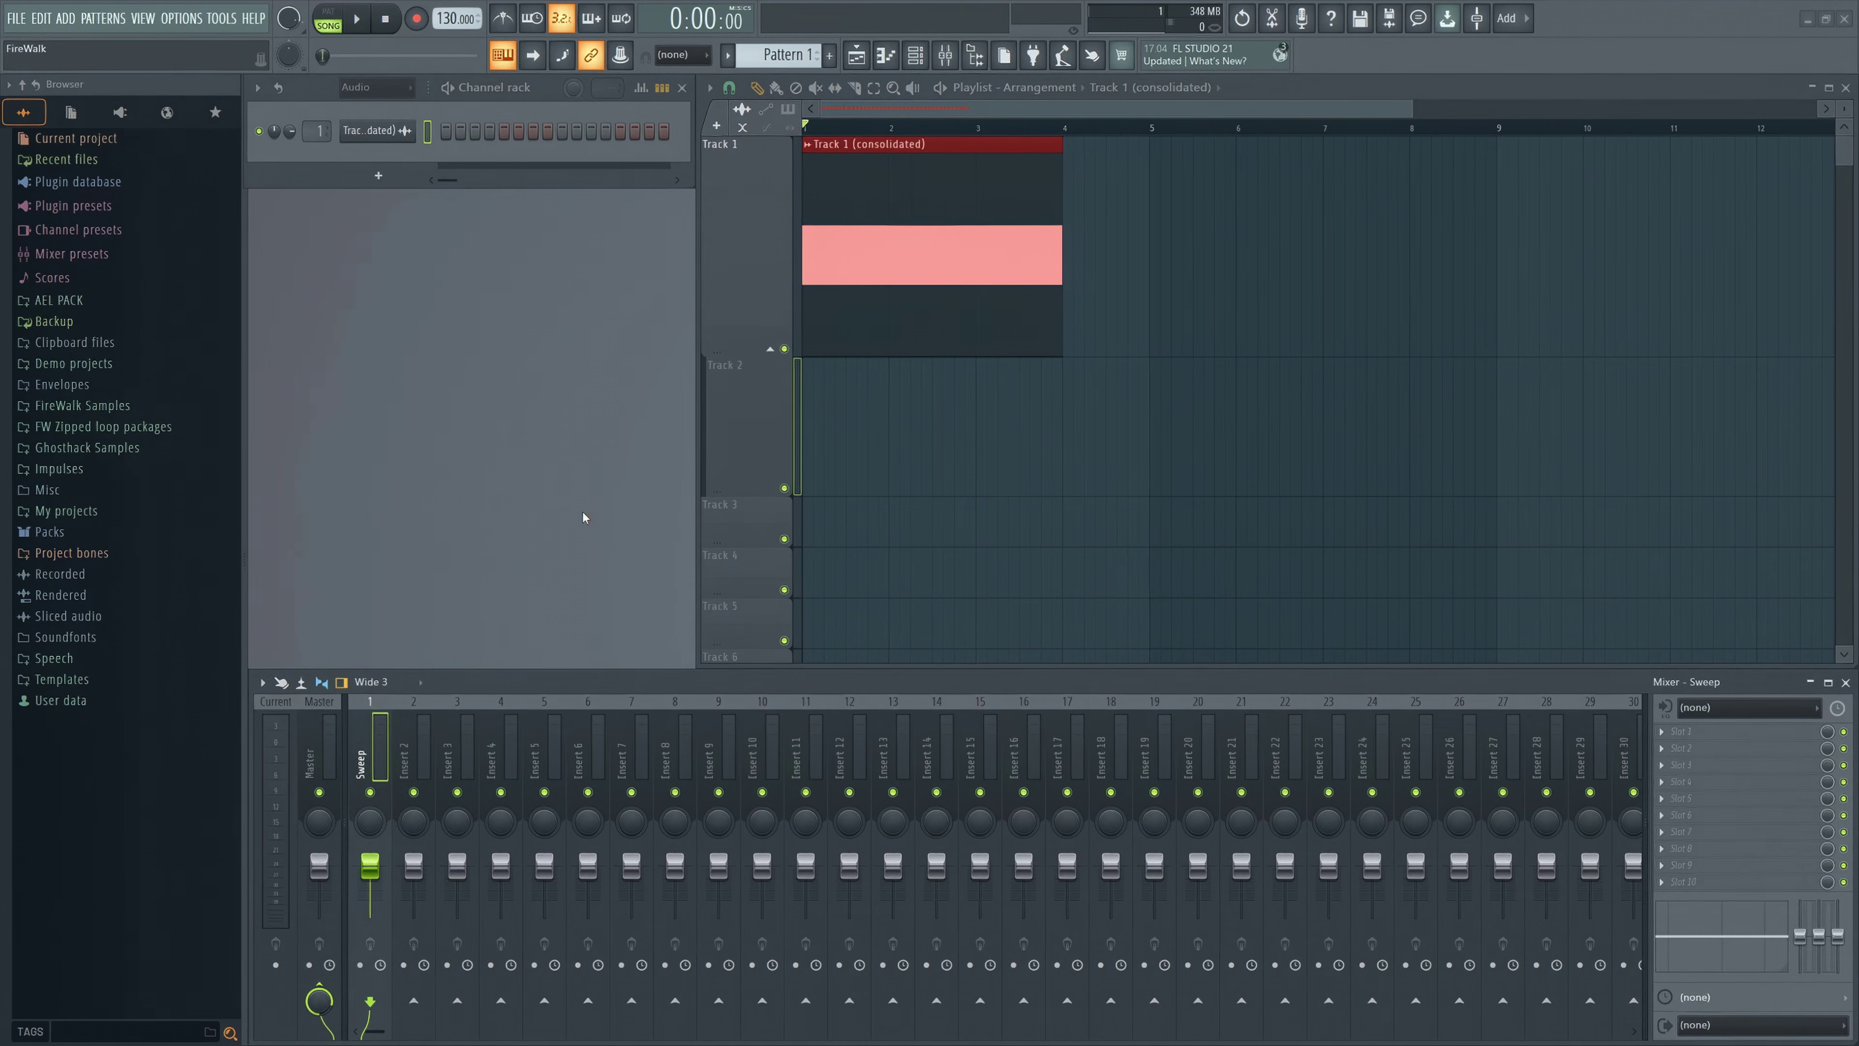
Load Fruity Parametric EQ 2 in slot 1 and make band 7 a low-pass filter
left_click(1663, 736)
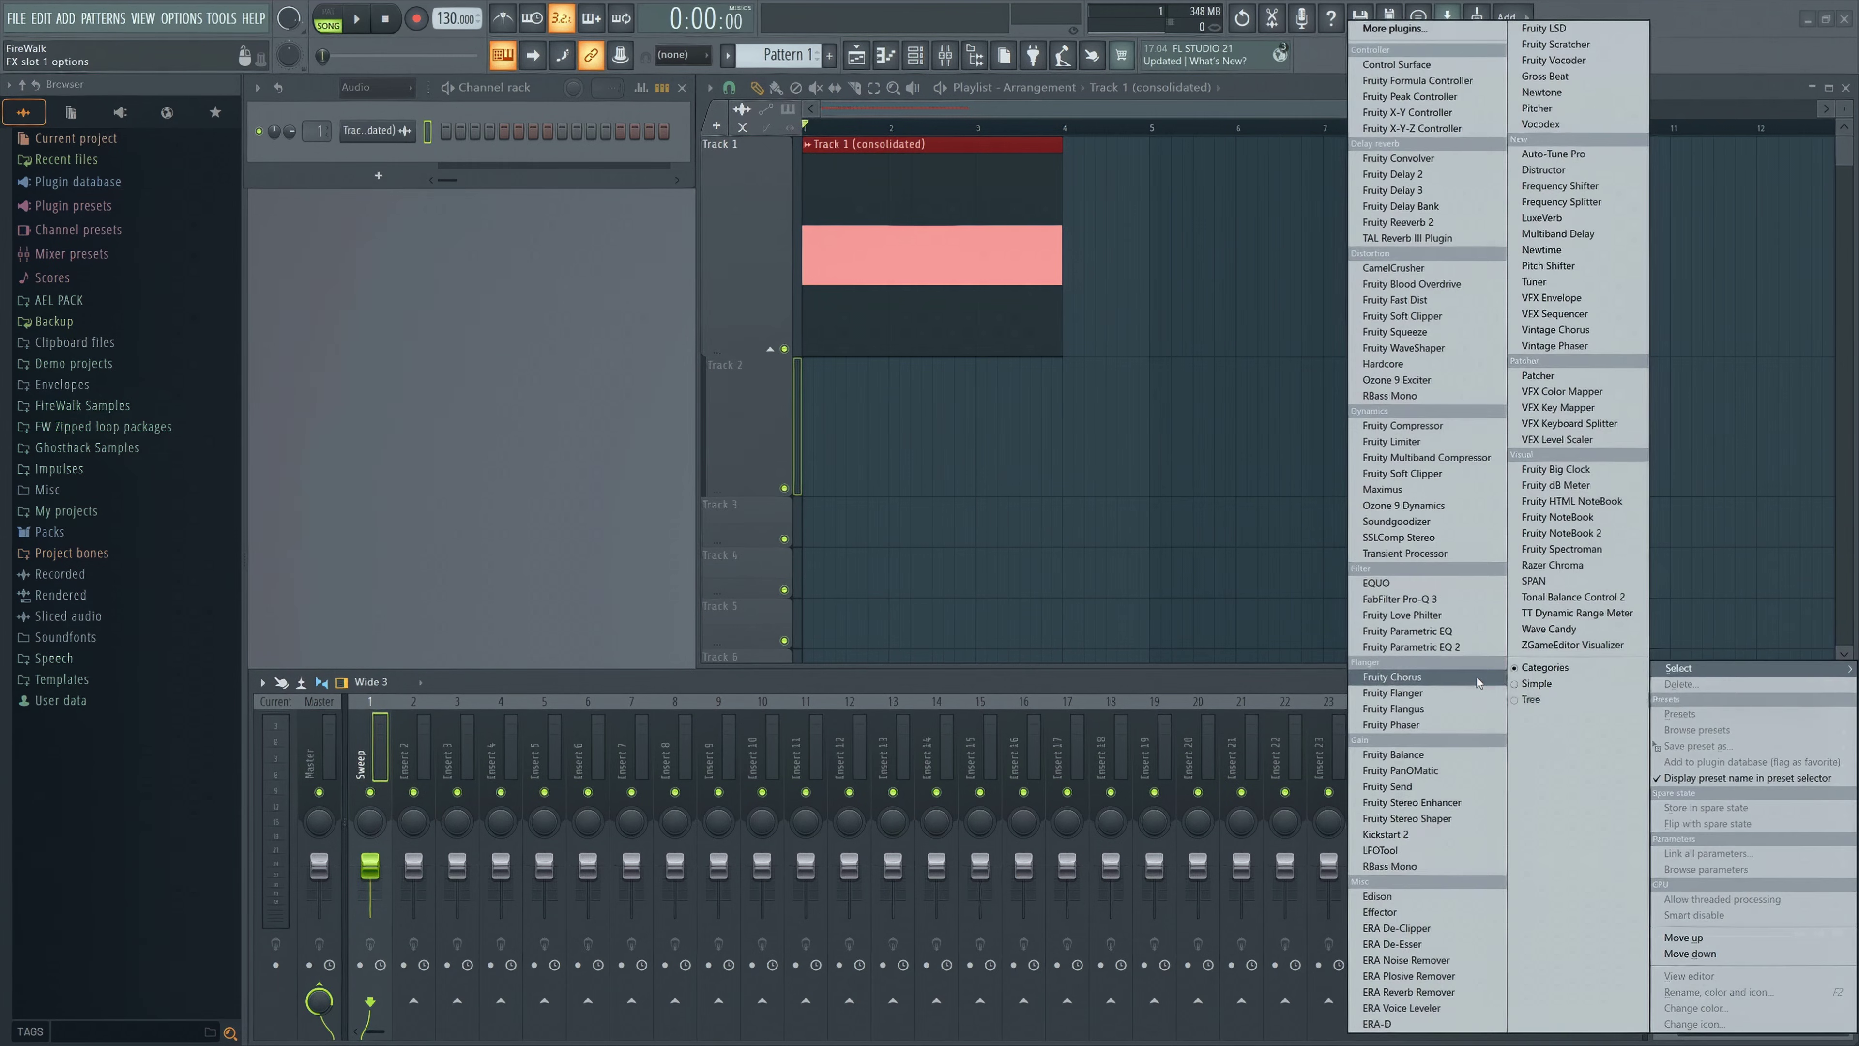
left_click(1440, 648)
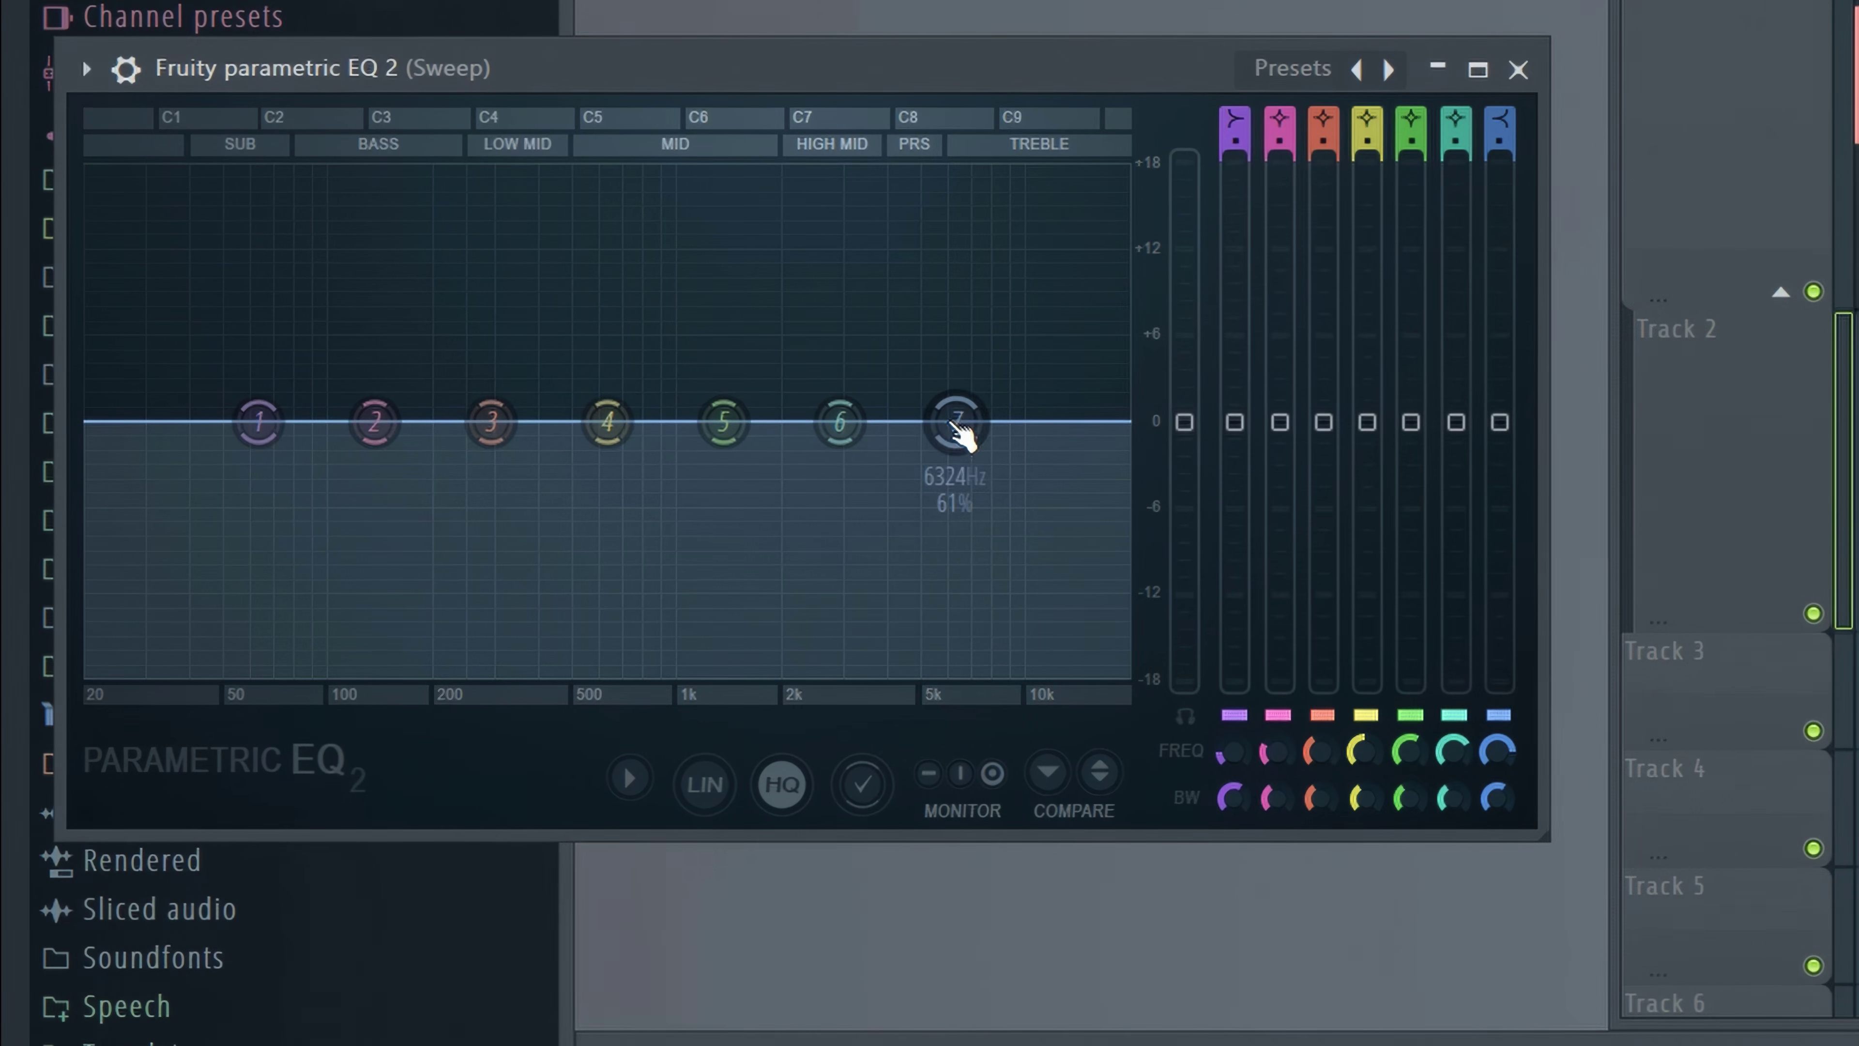
right_click(958, 423)
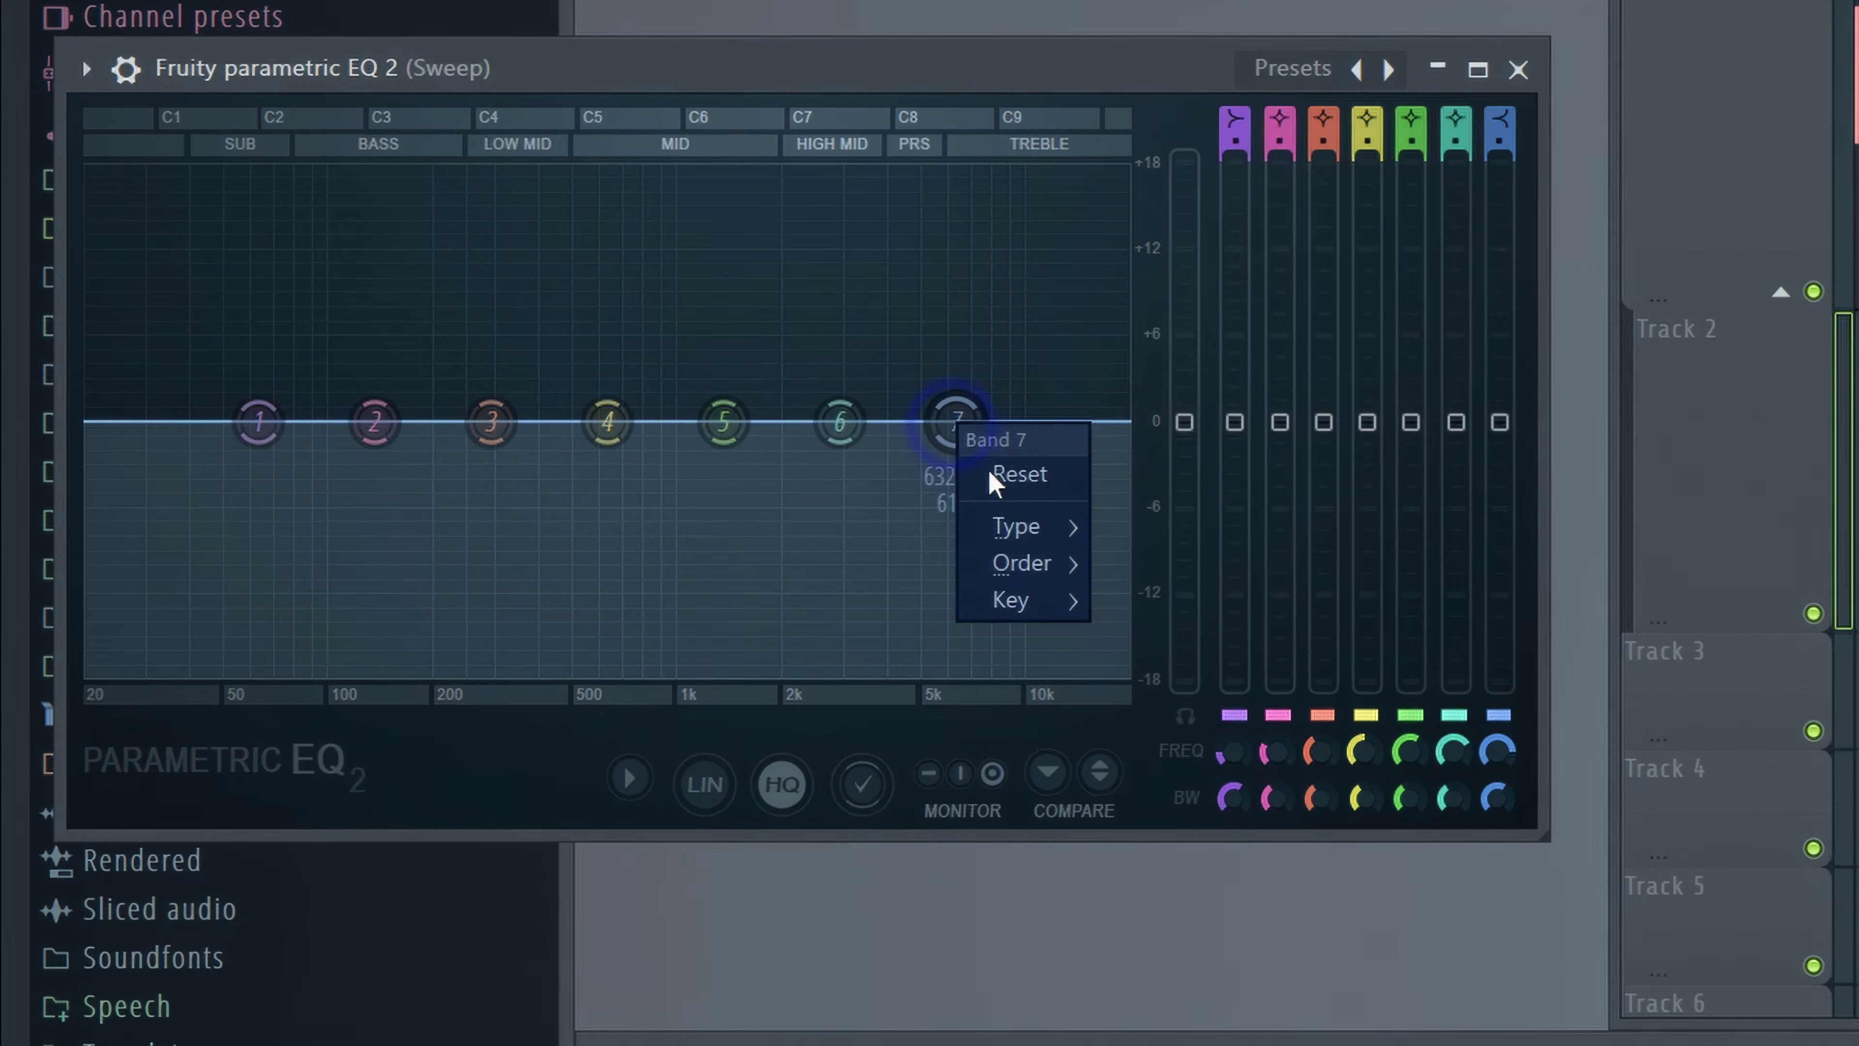
mouse_move(1017, 531)
left_click(1133, 565)
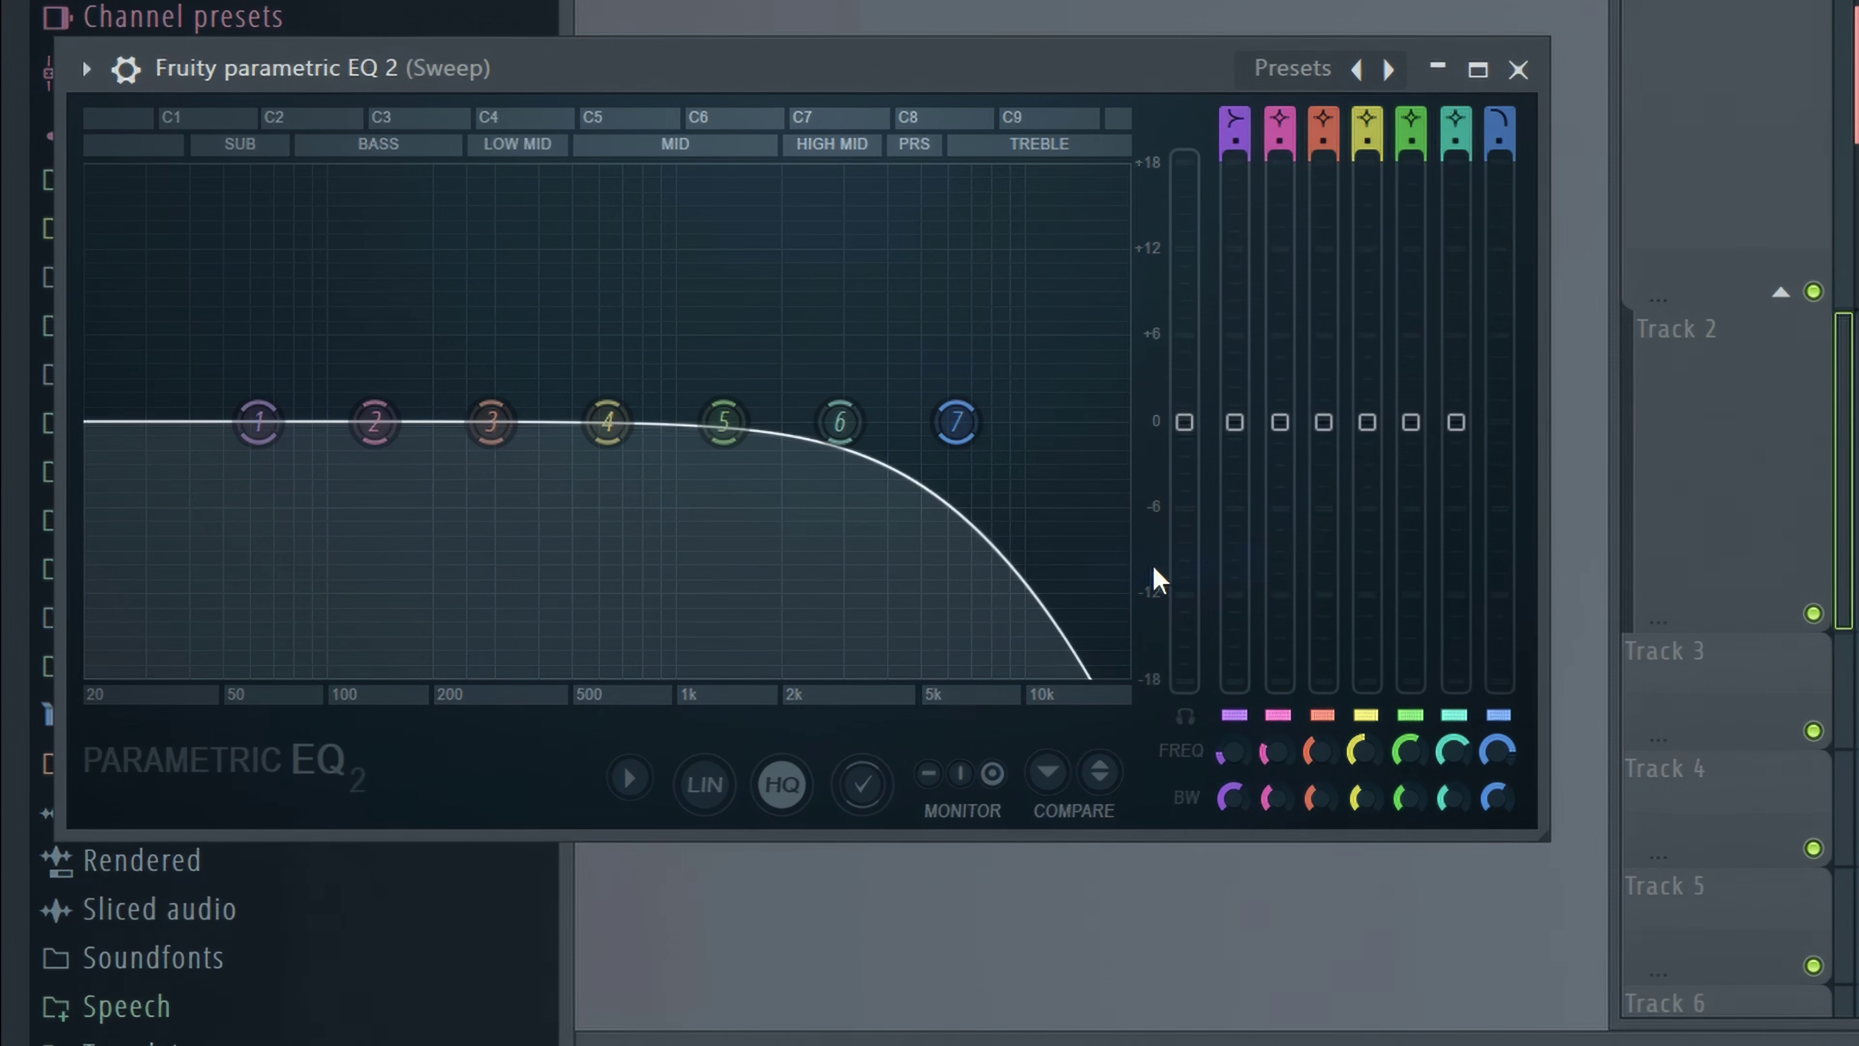
Create an automation clip for band 7's frequency
scroll(1497, 755, "up", 3)
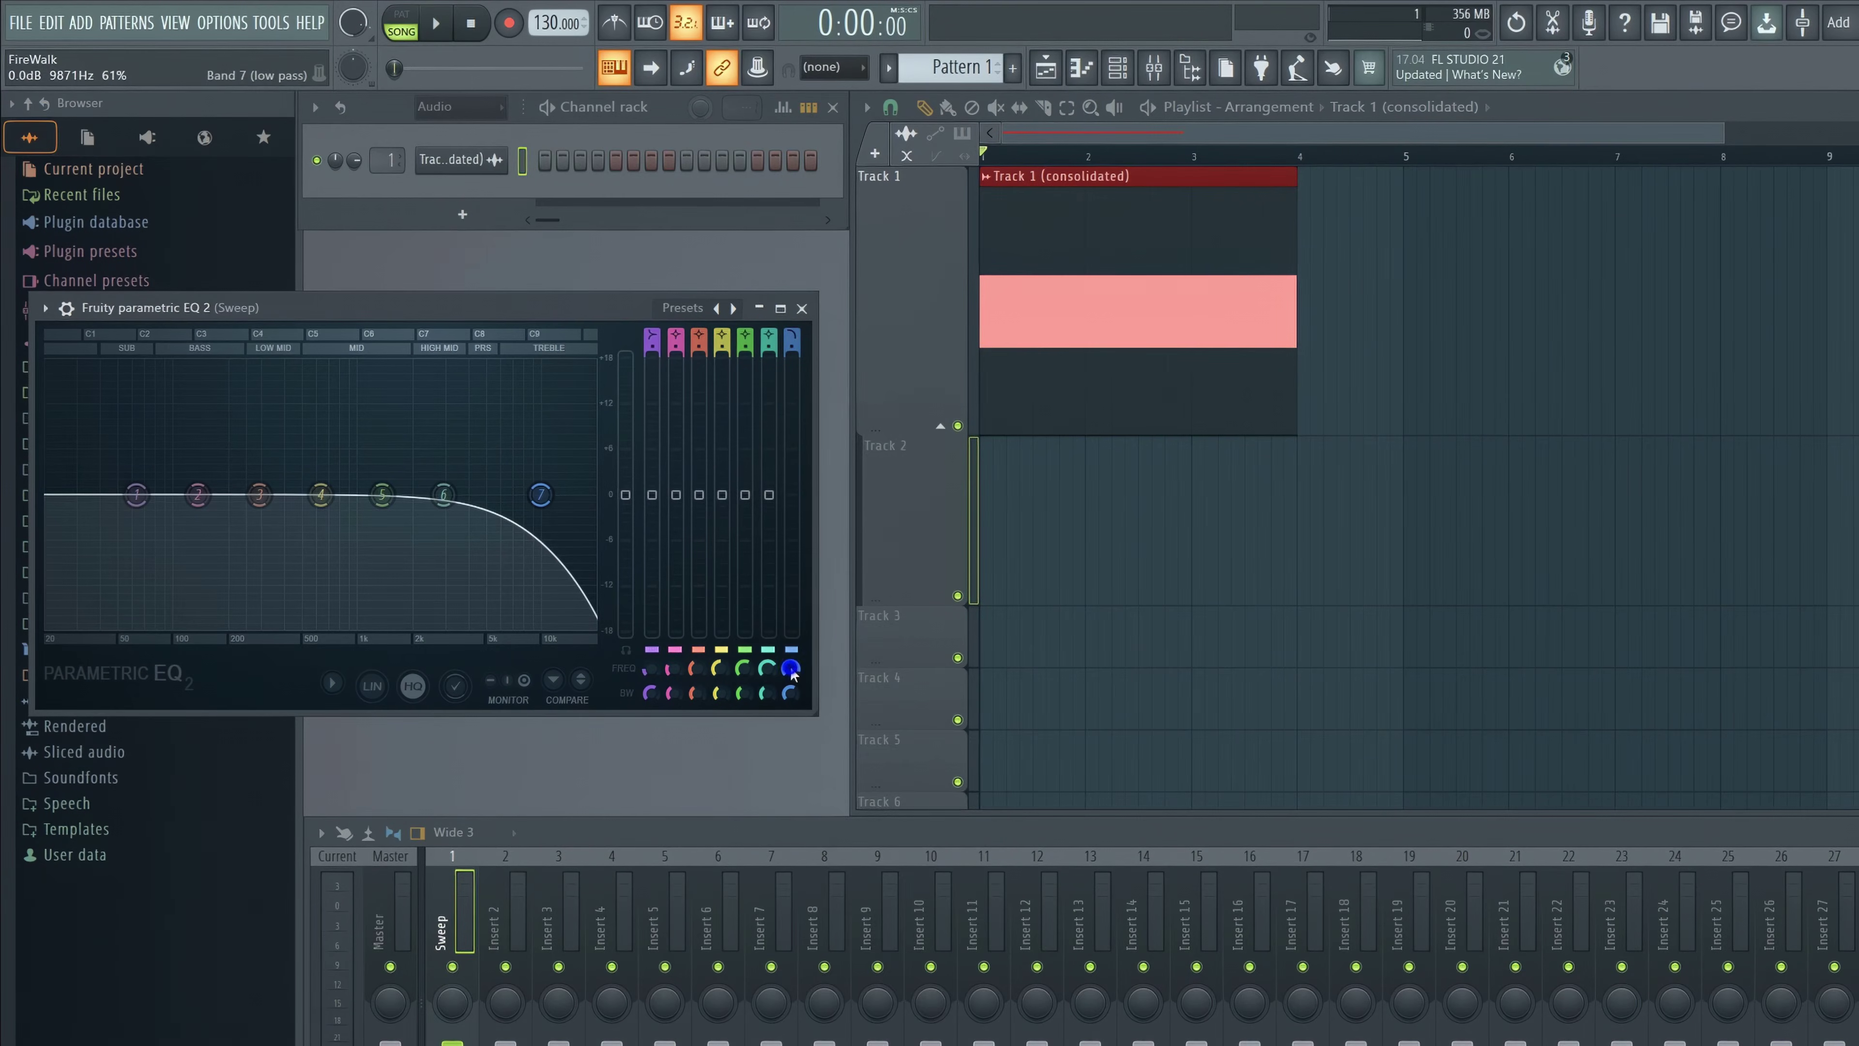
right_click(791, 669)
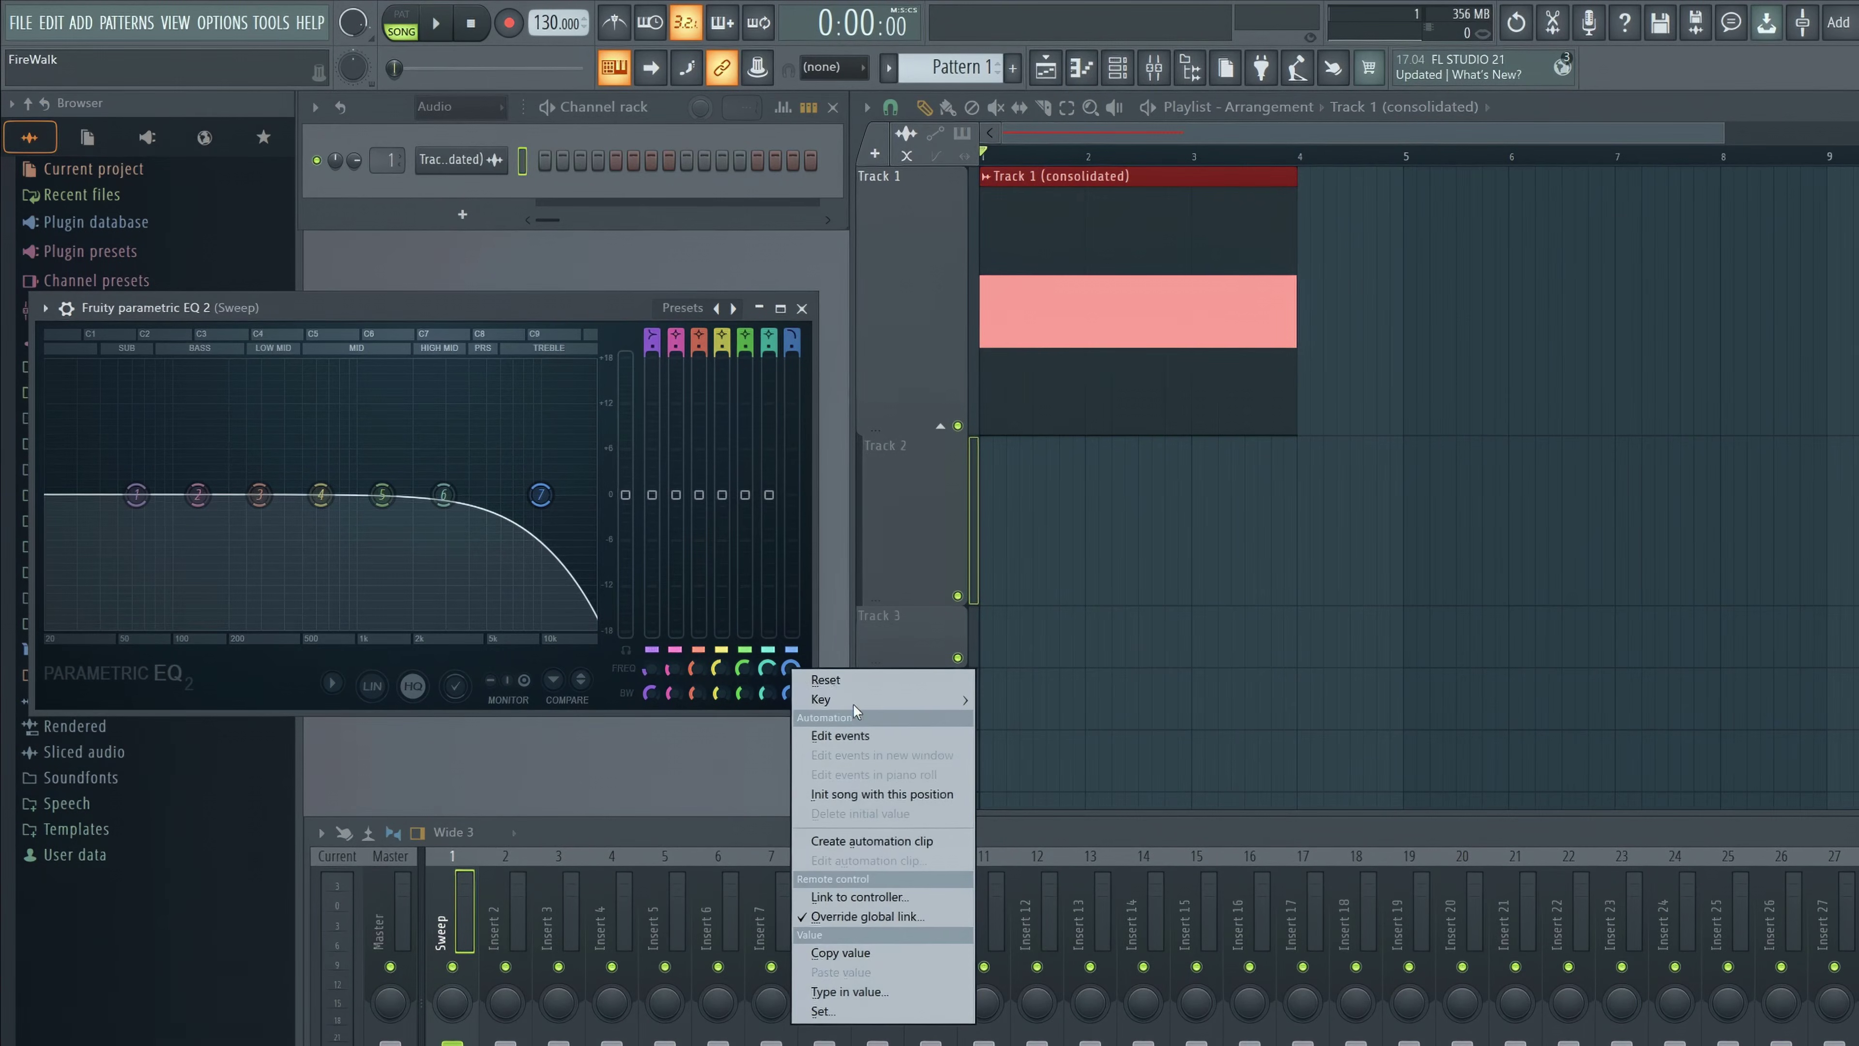
left_click(908, 842)
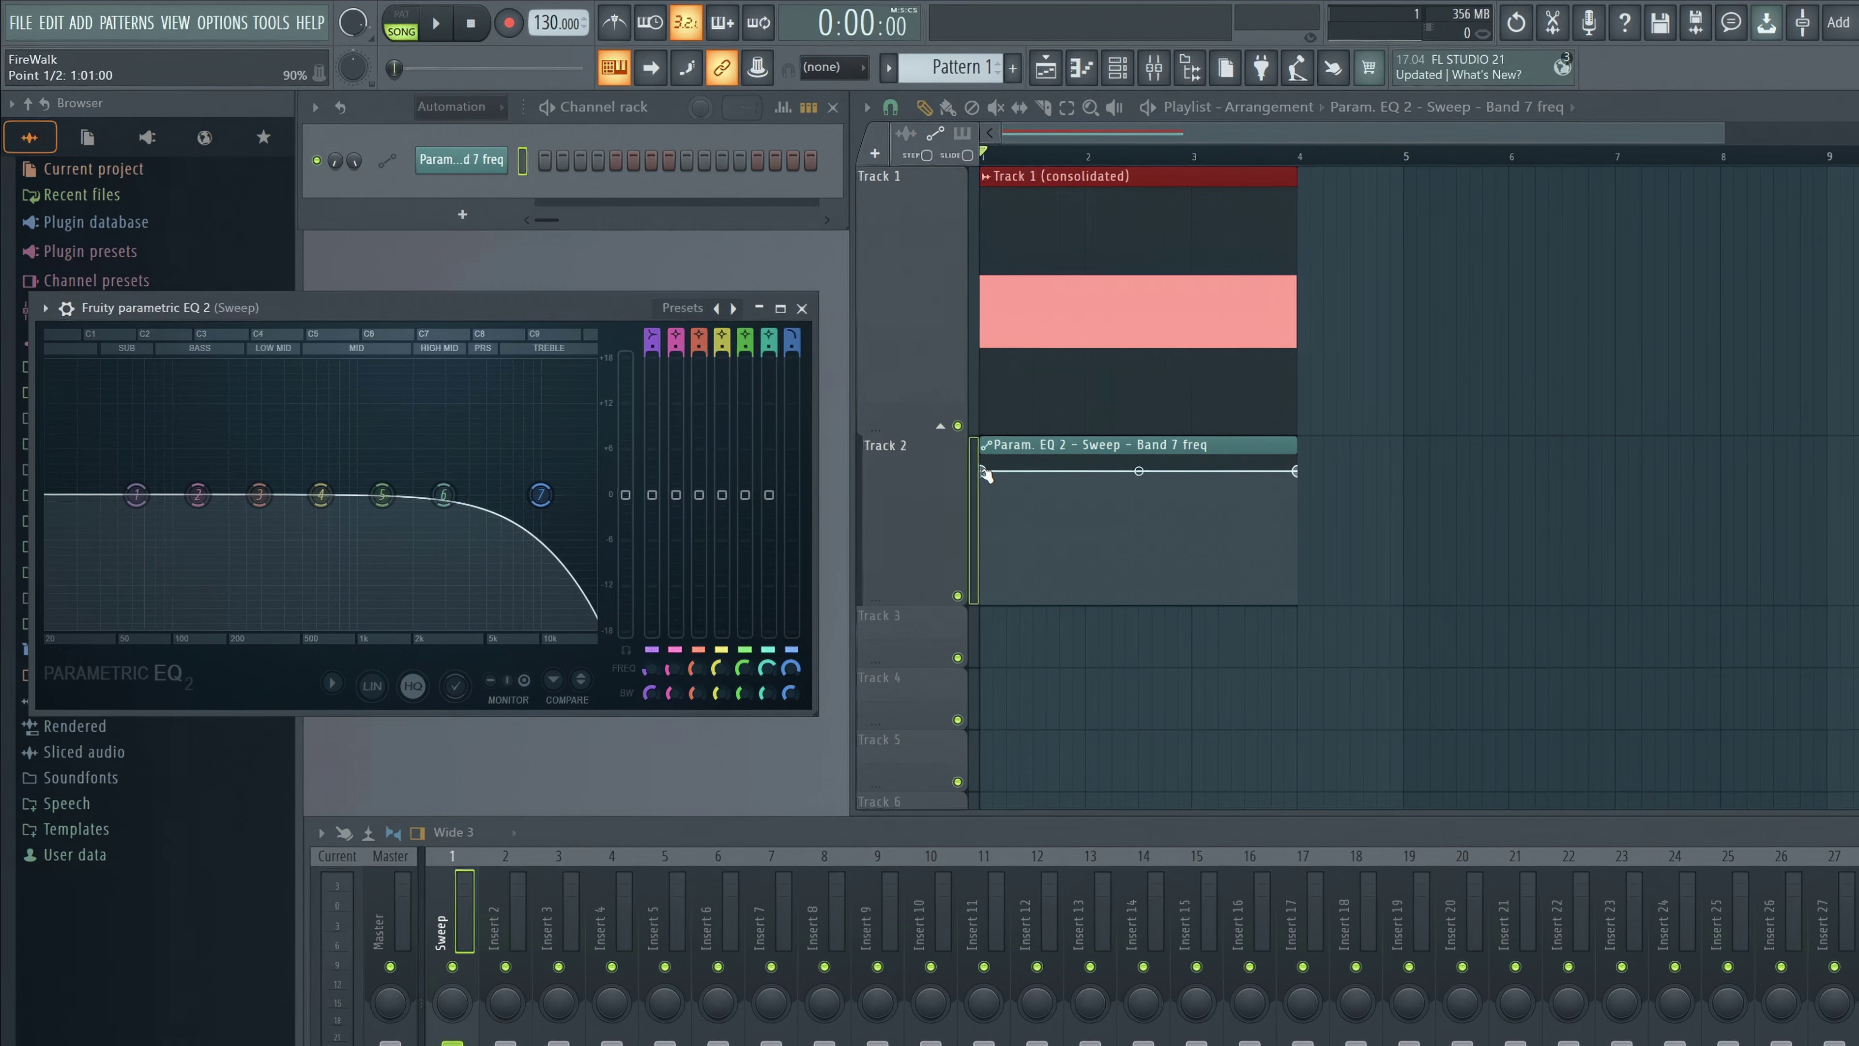
Shape the automation into a rising band 7 frequency ramp and play it back
left_click_drag(981, 471, 945, 598)
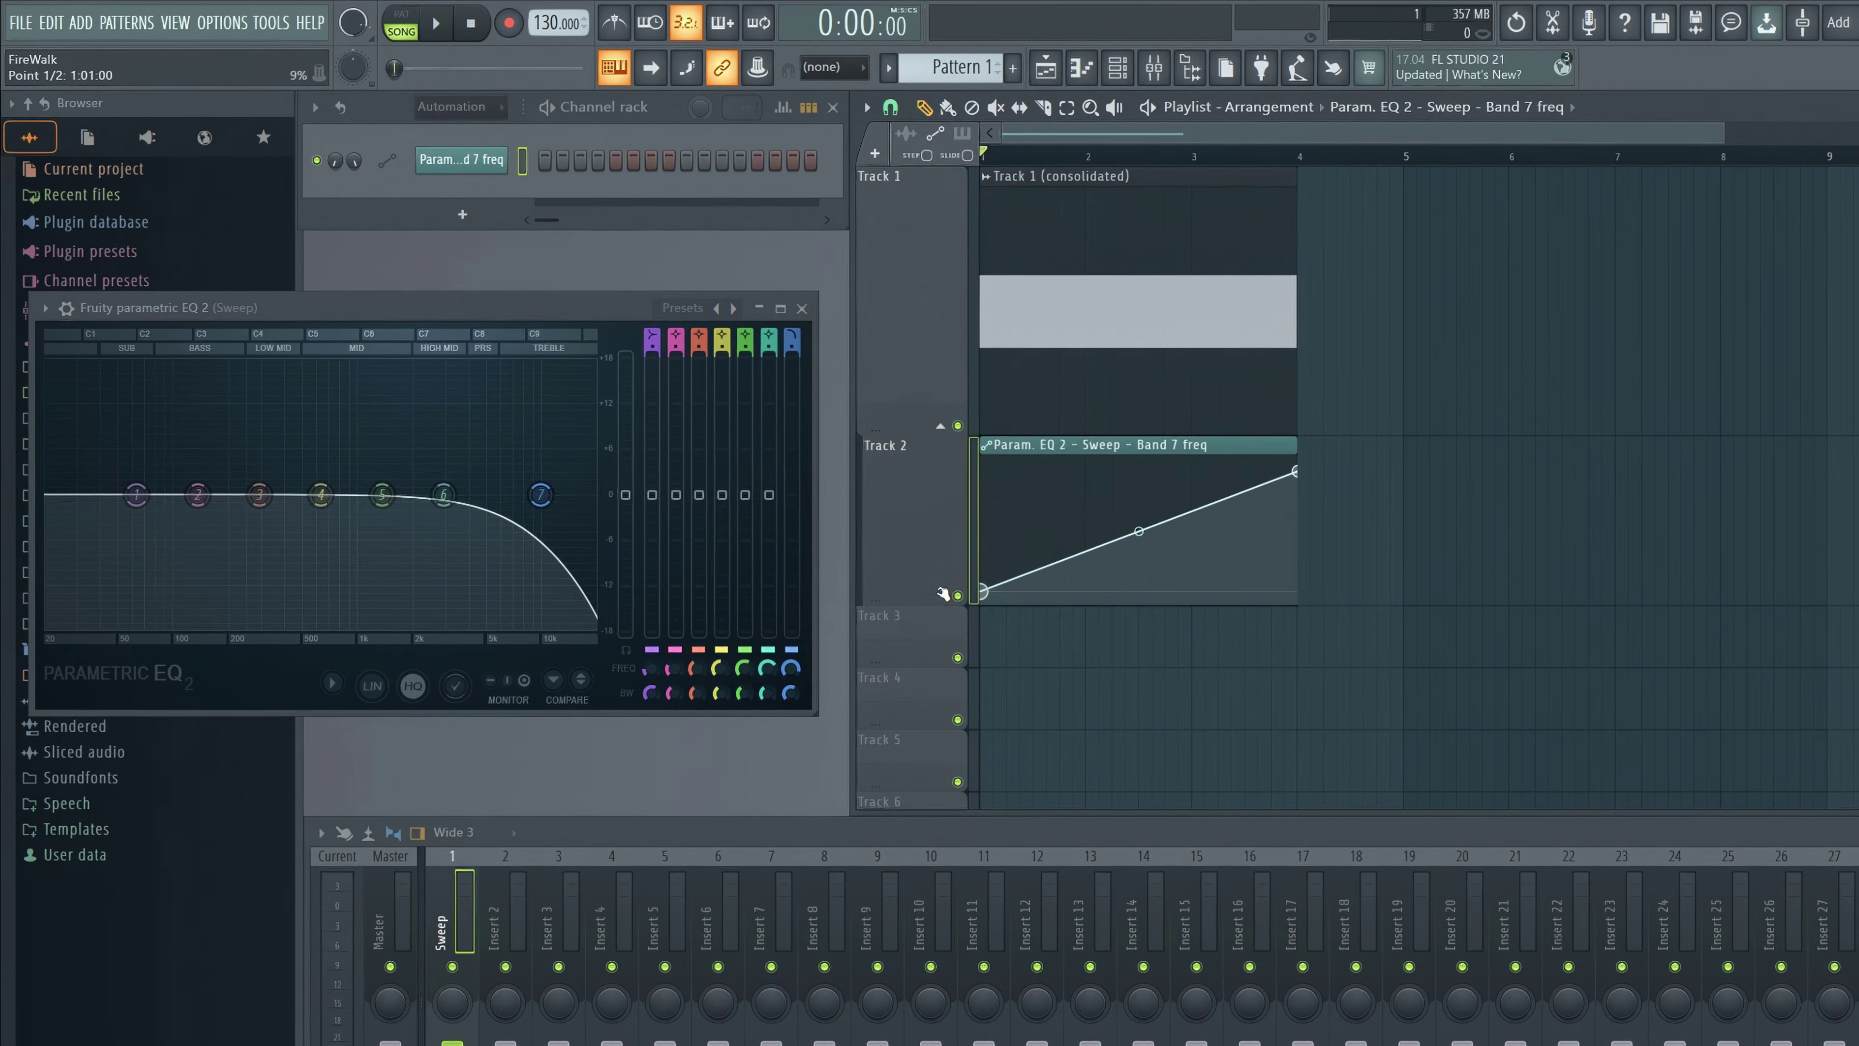
left_click_drag(1297, 473, 1302, 468)
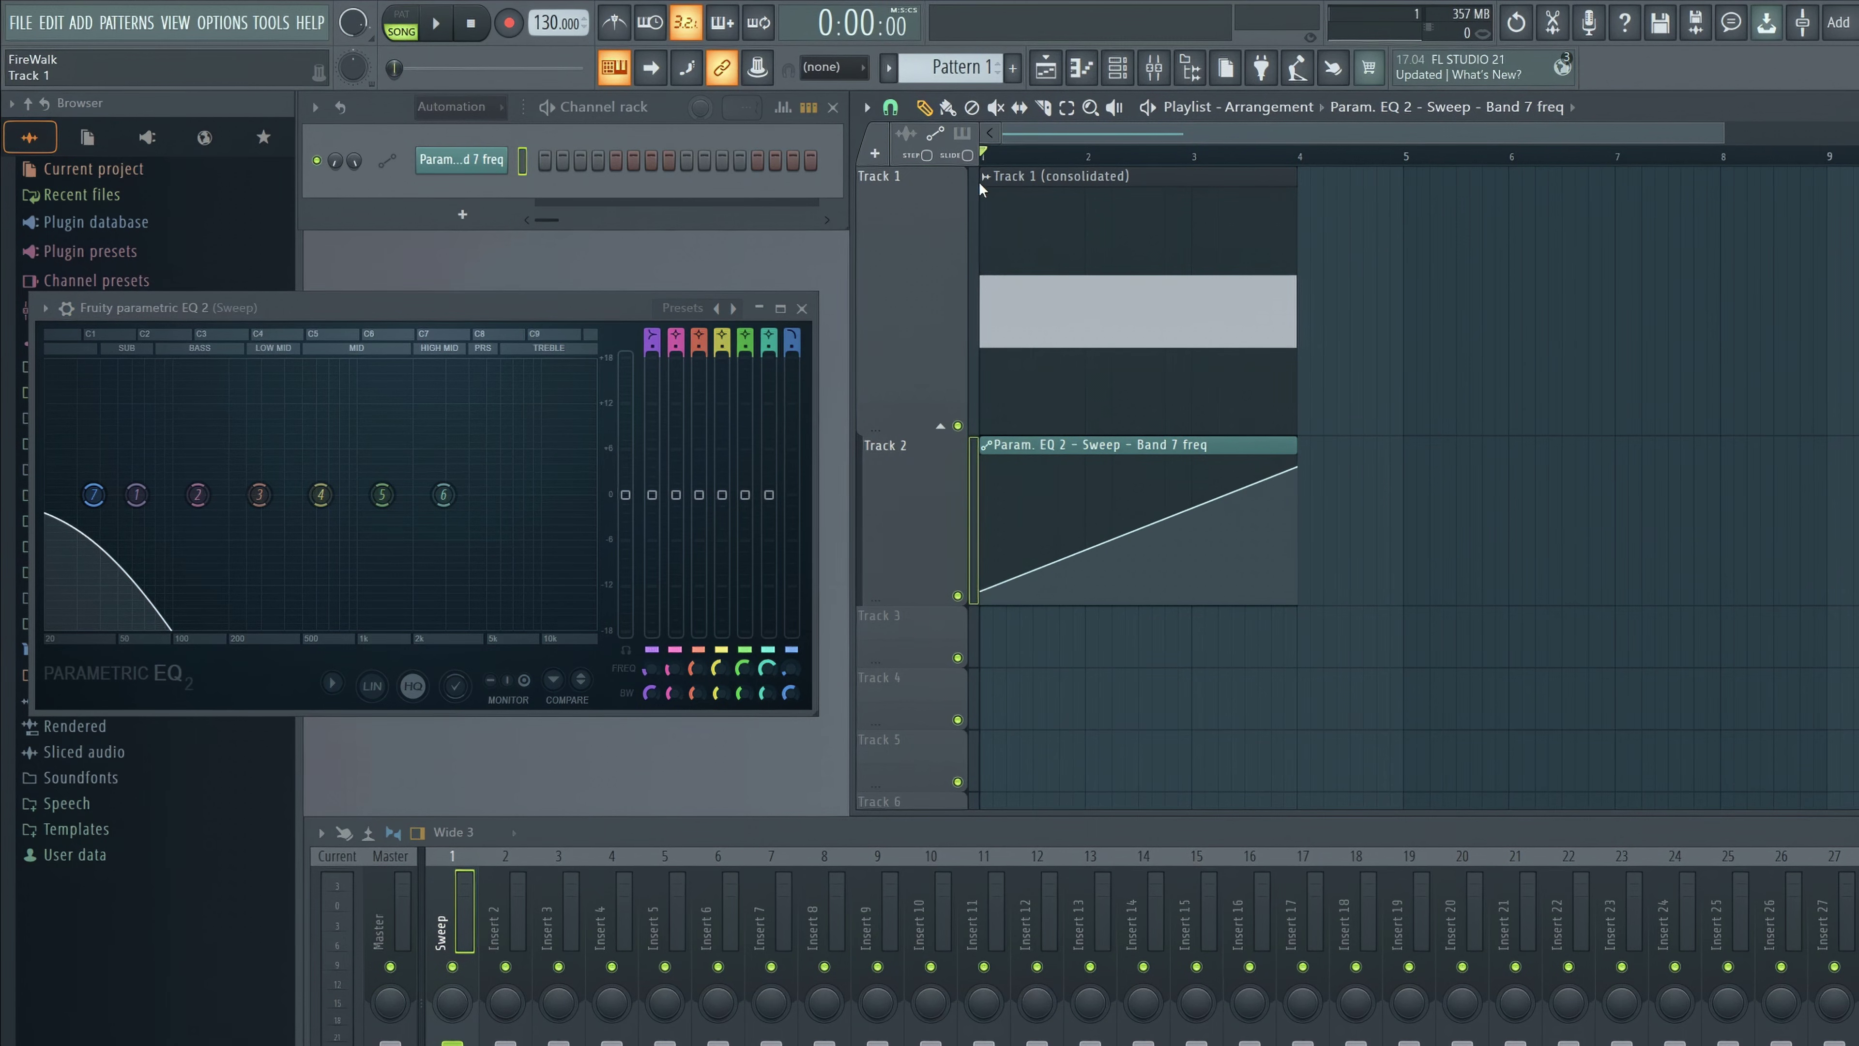
key("space")
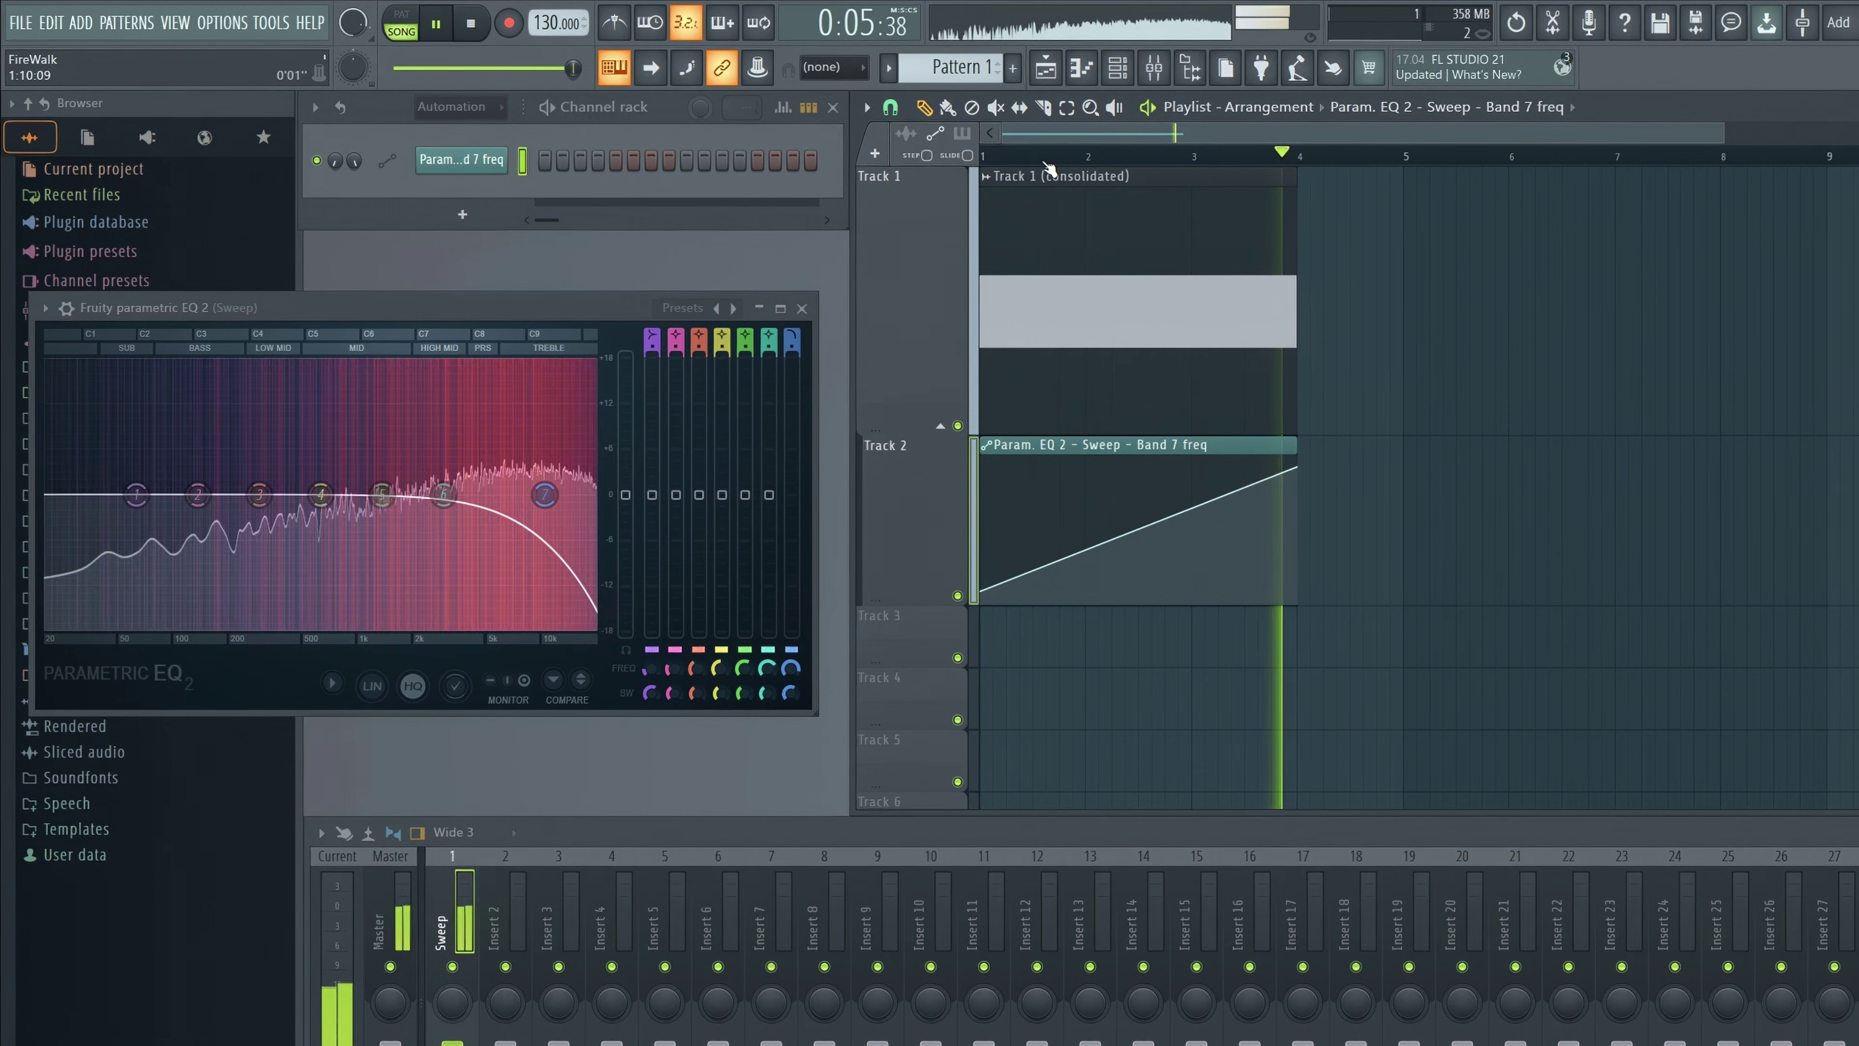
key("space")
Make the band 7 frequency automation fall from top to bottom, then stop playback
left_click_drag(983, 594, 983, 466)
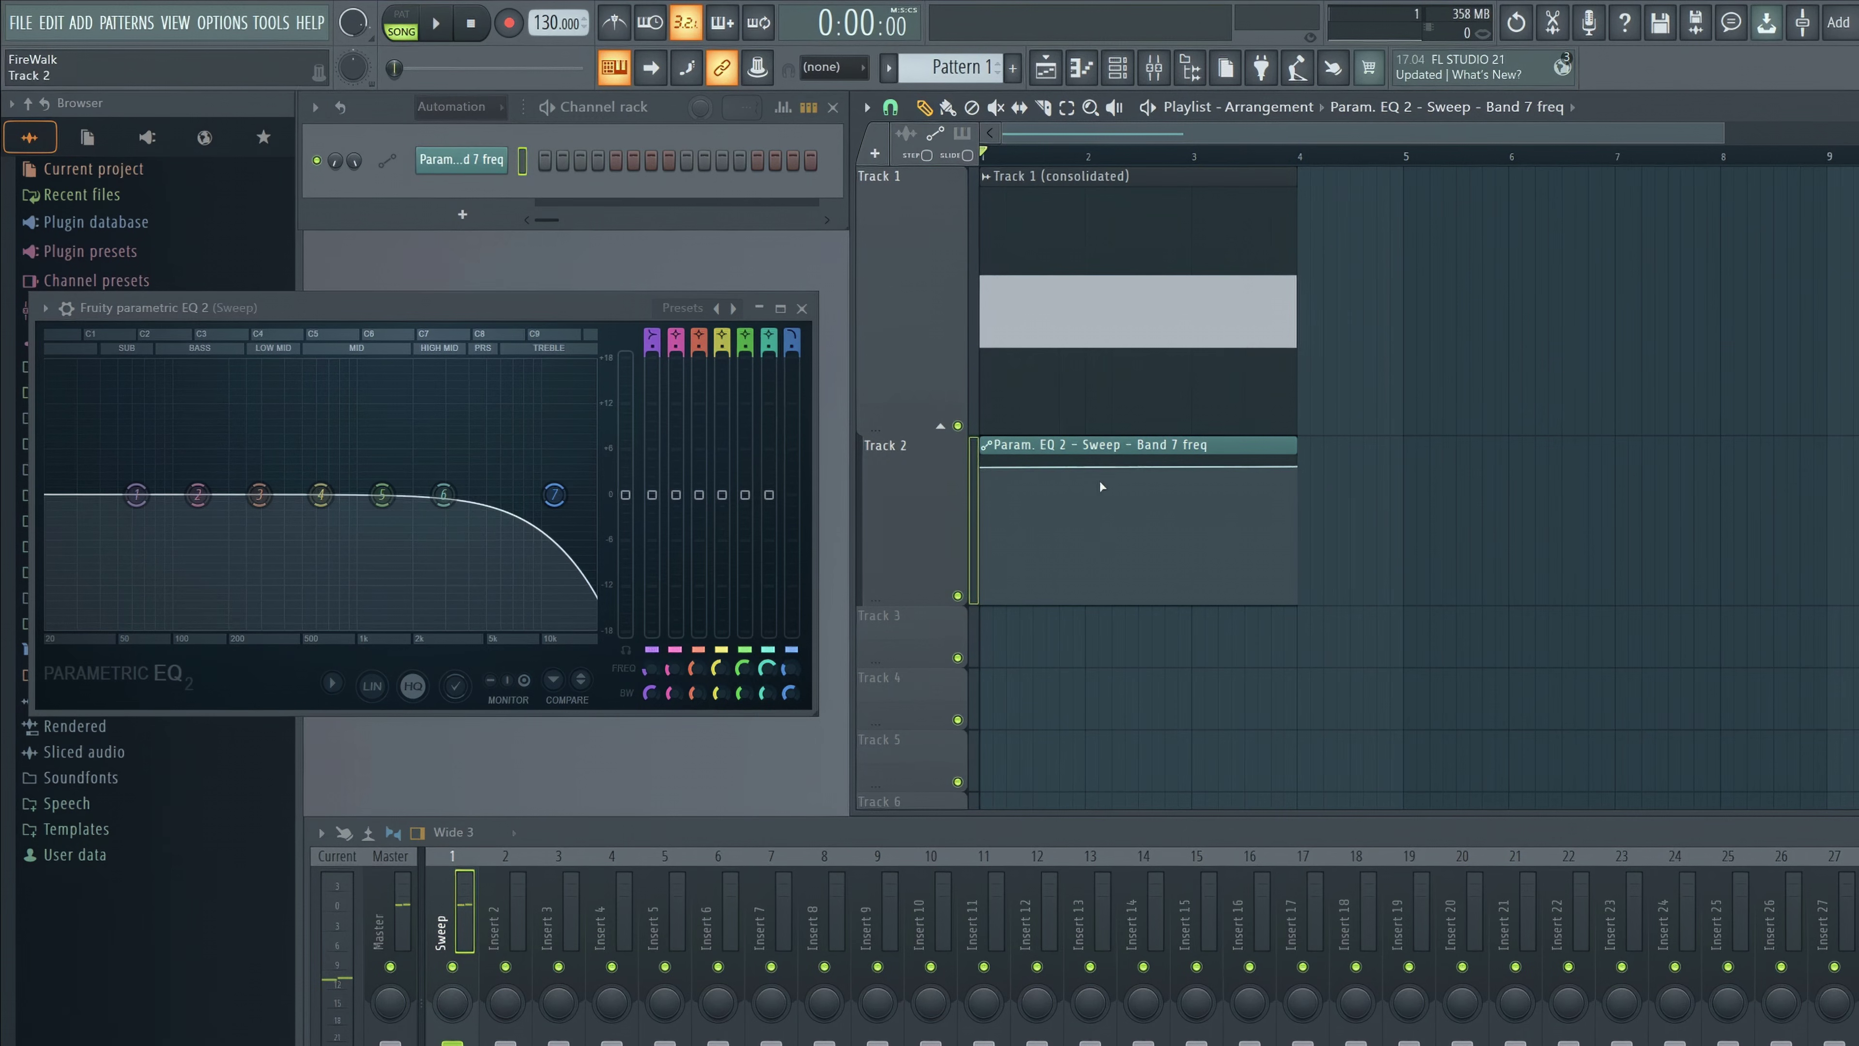
left_click_drag(1297, 464, 1296, 590)
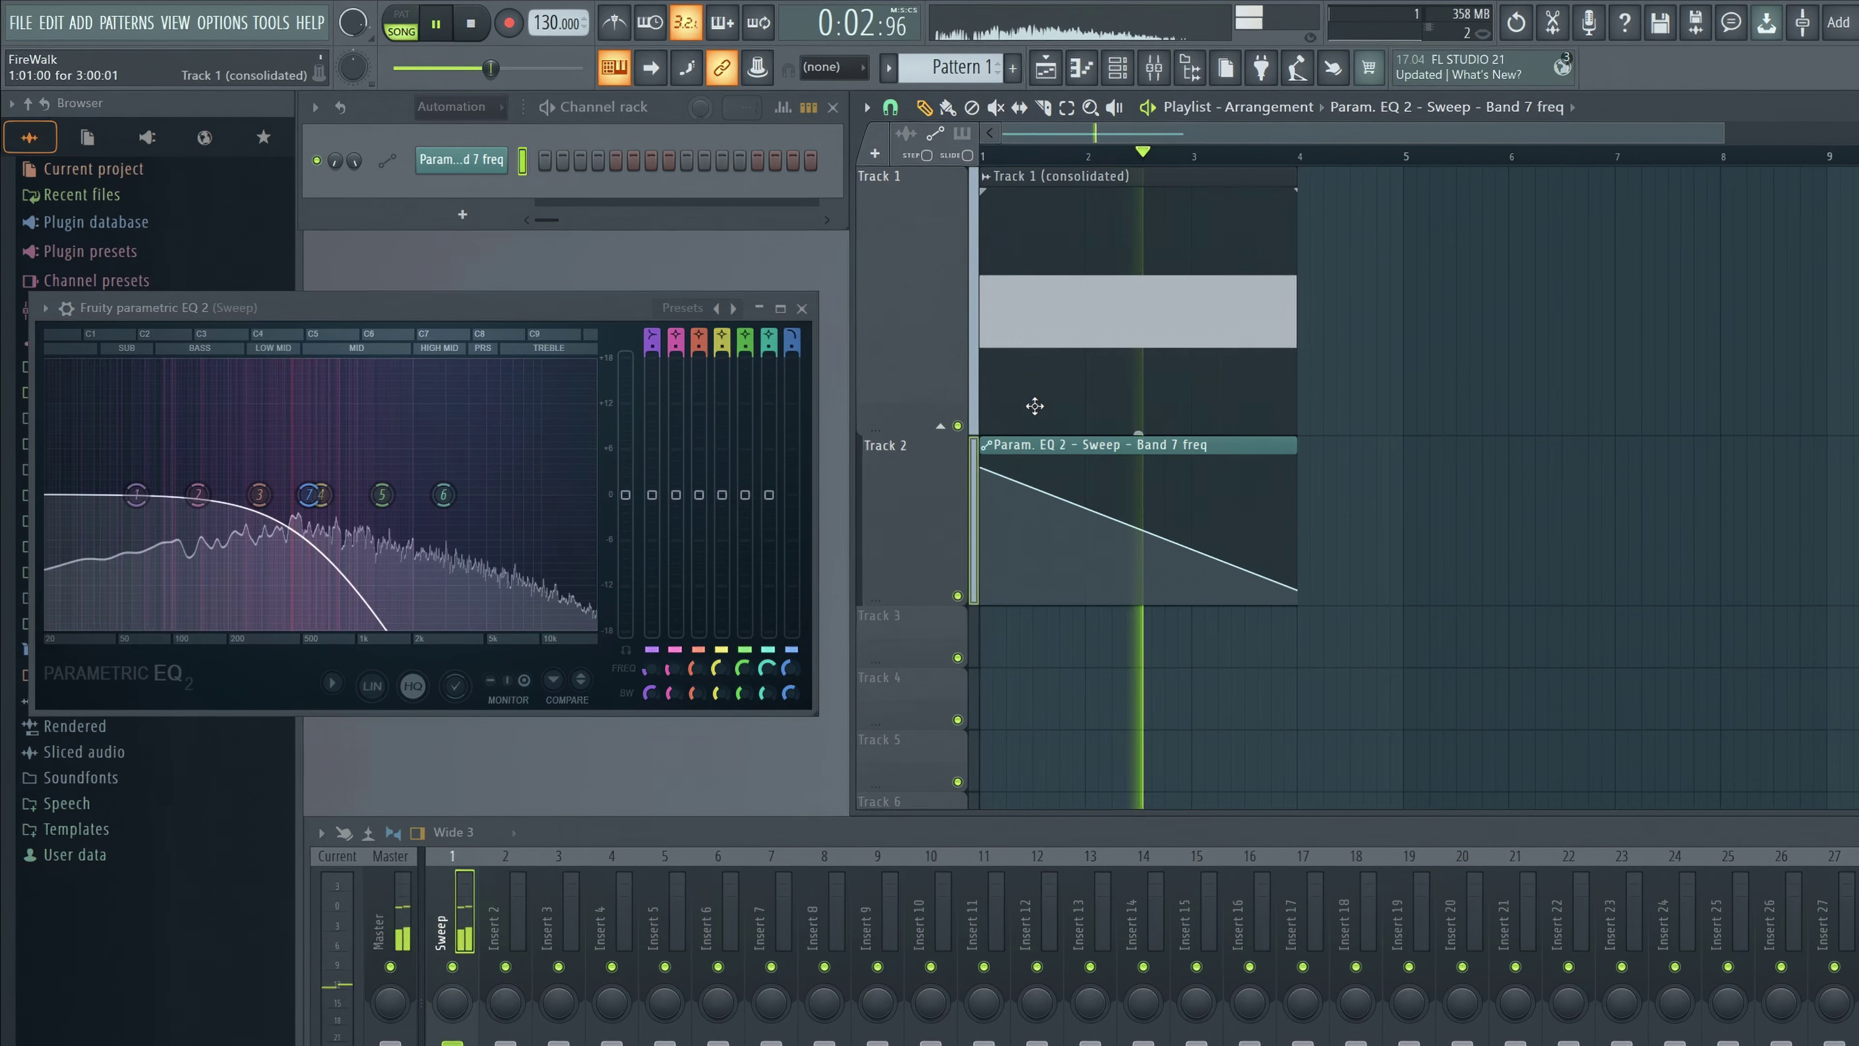
key("space")
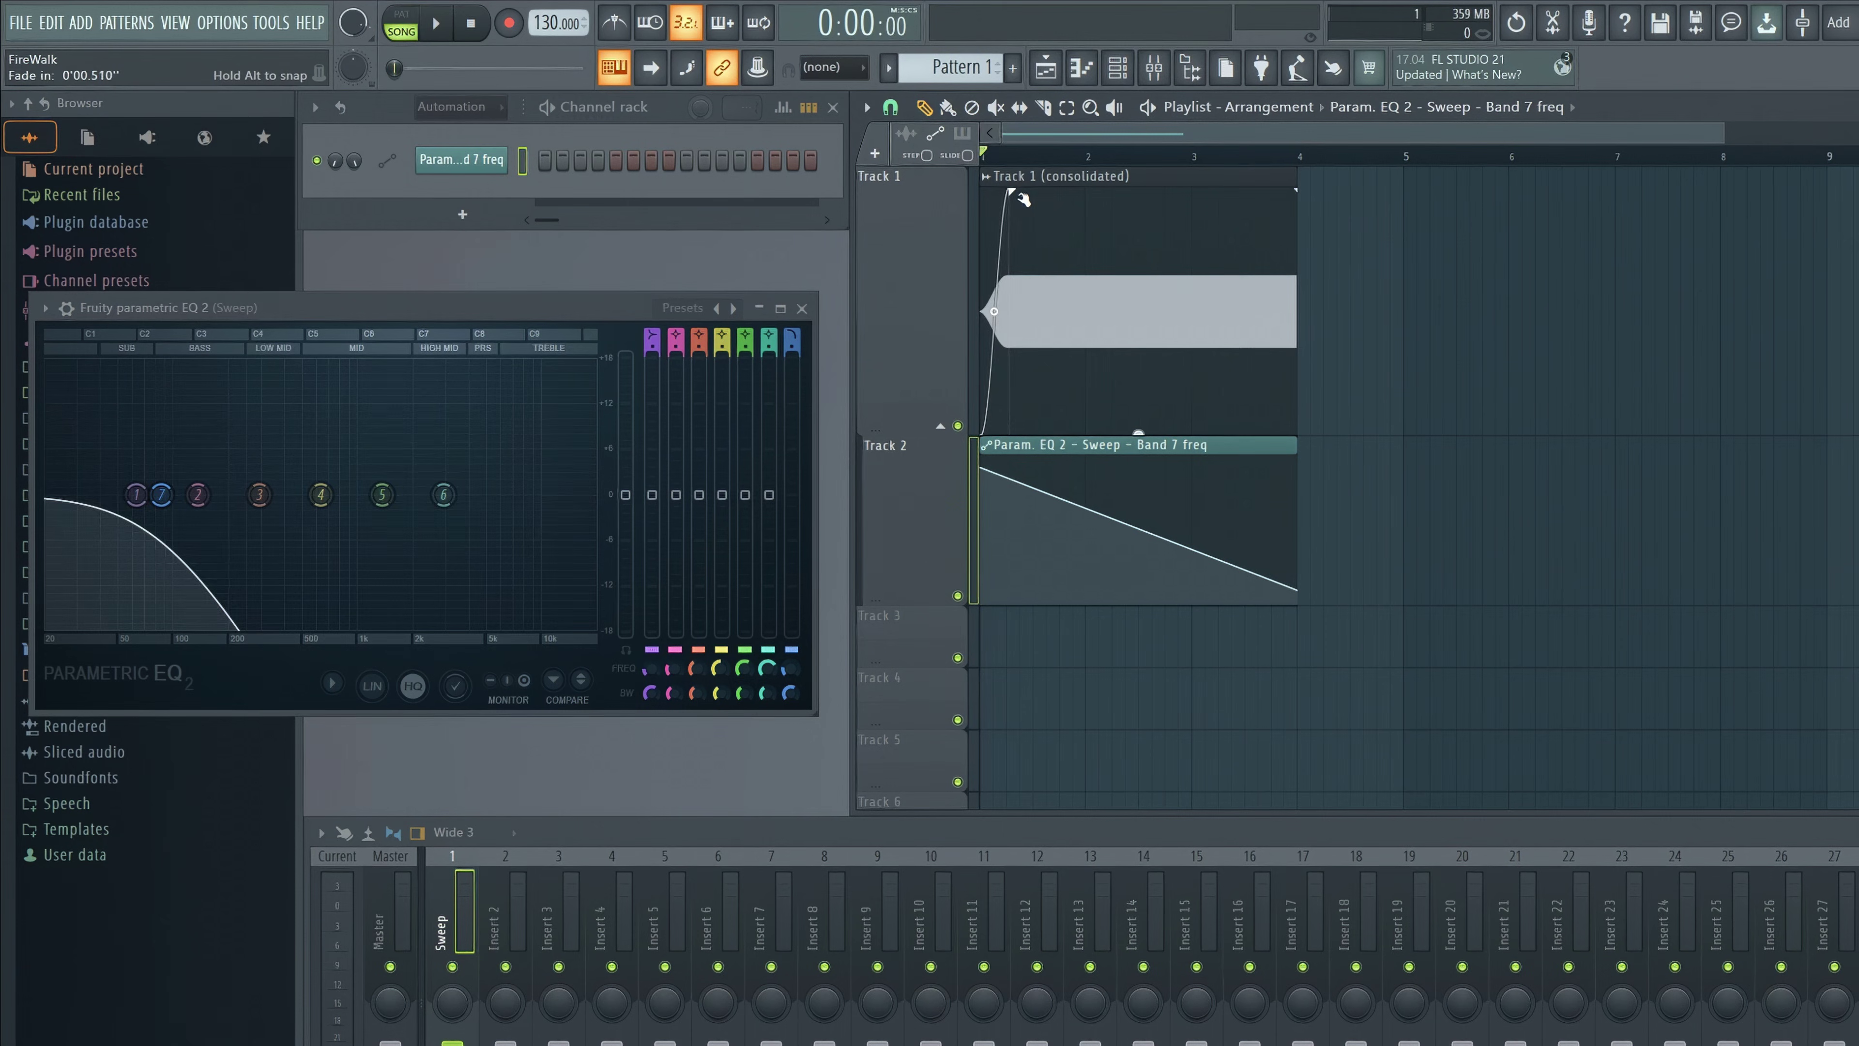
Set Track 1's fade-in to 0.620", preview it, and make the band 7 automation rise from bottom to near top
left_click_drag(1023, 198, 1018, 196)
key("space")
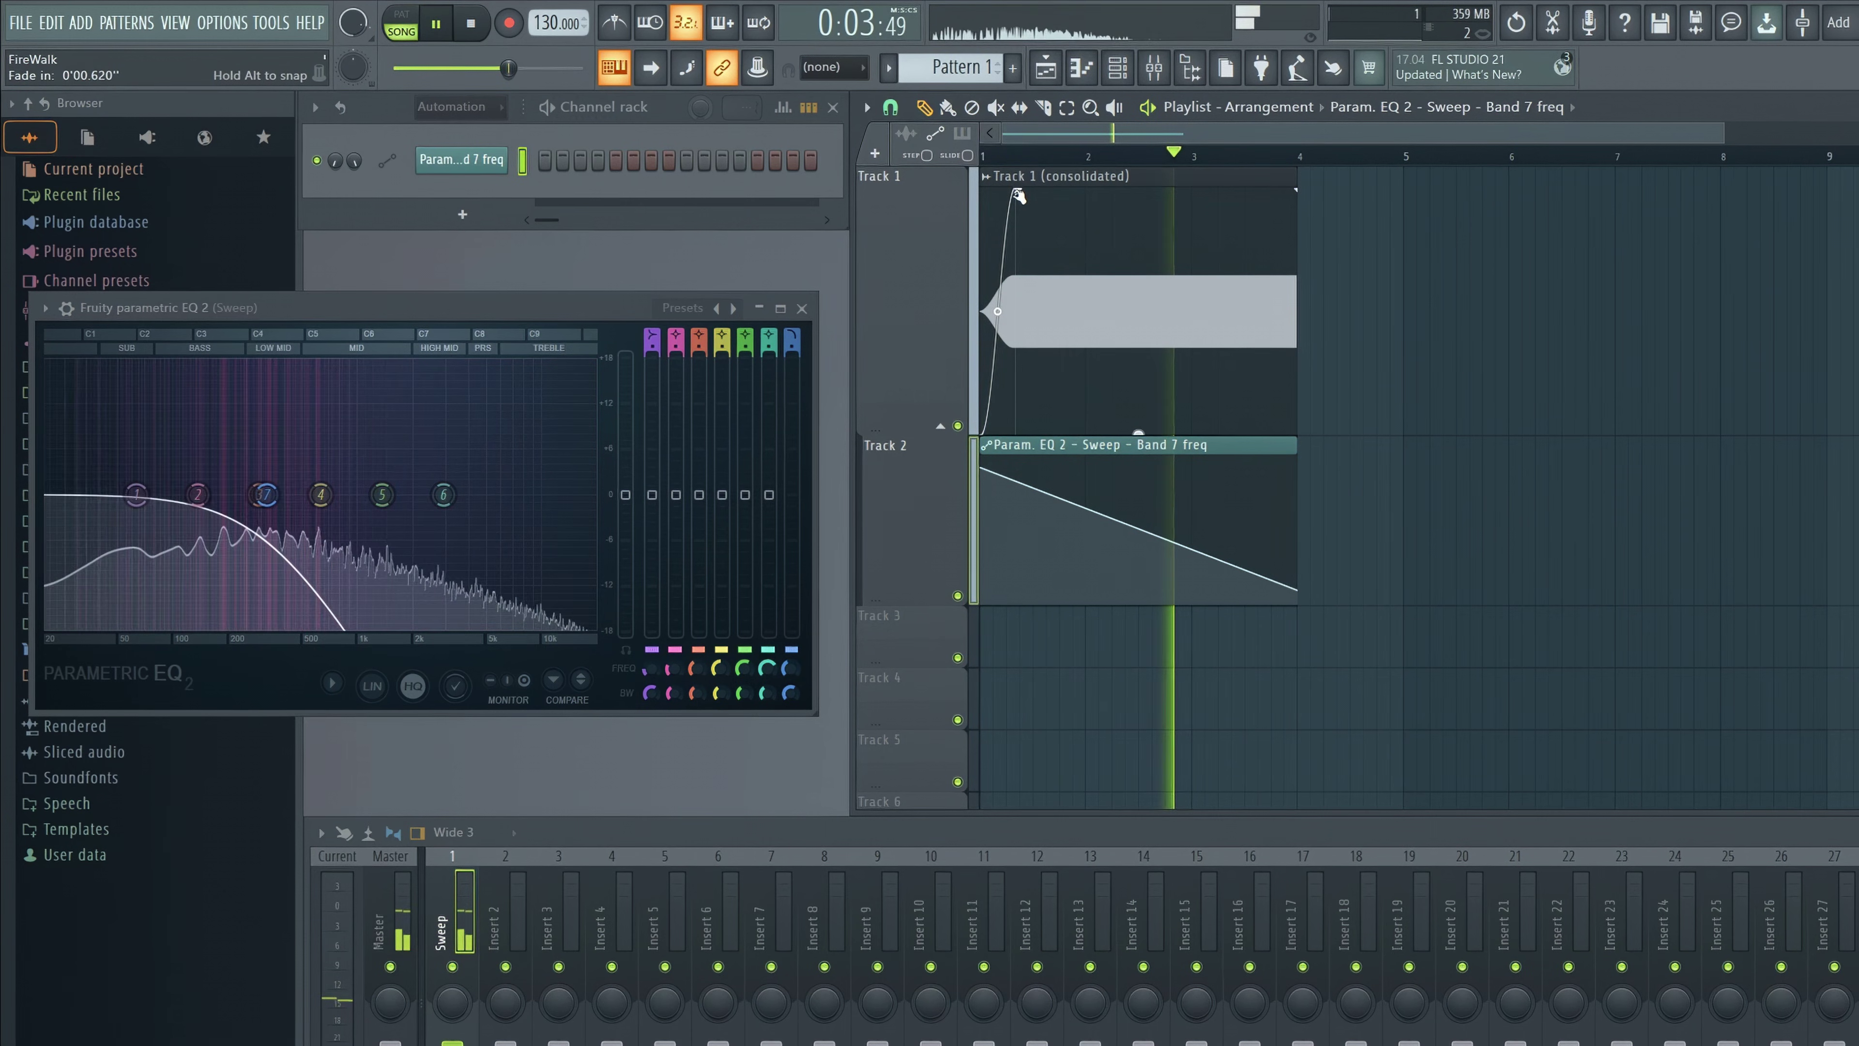
key("space")
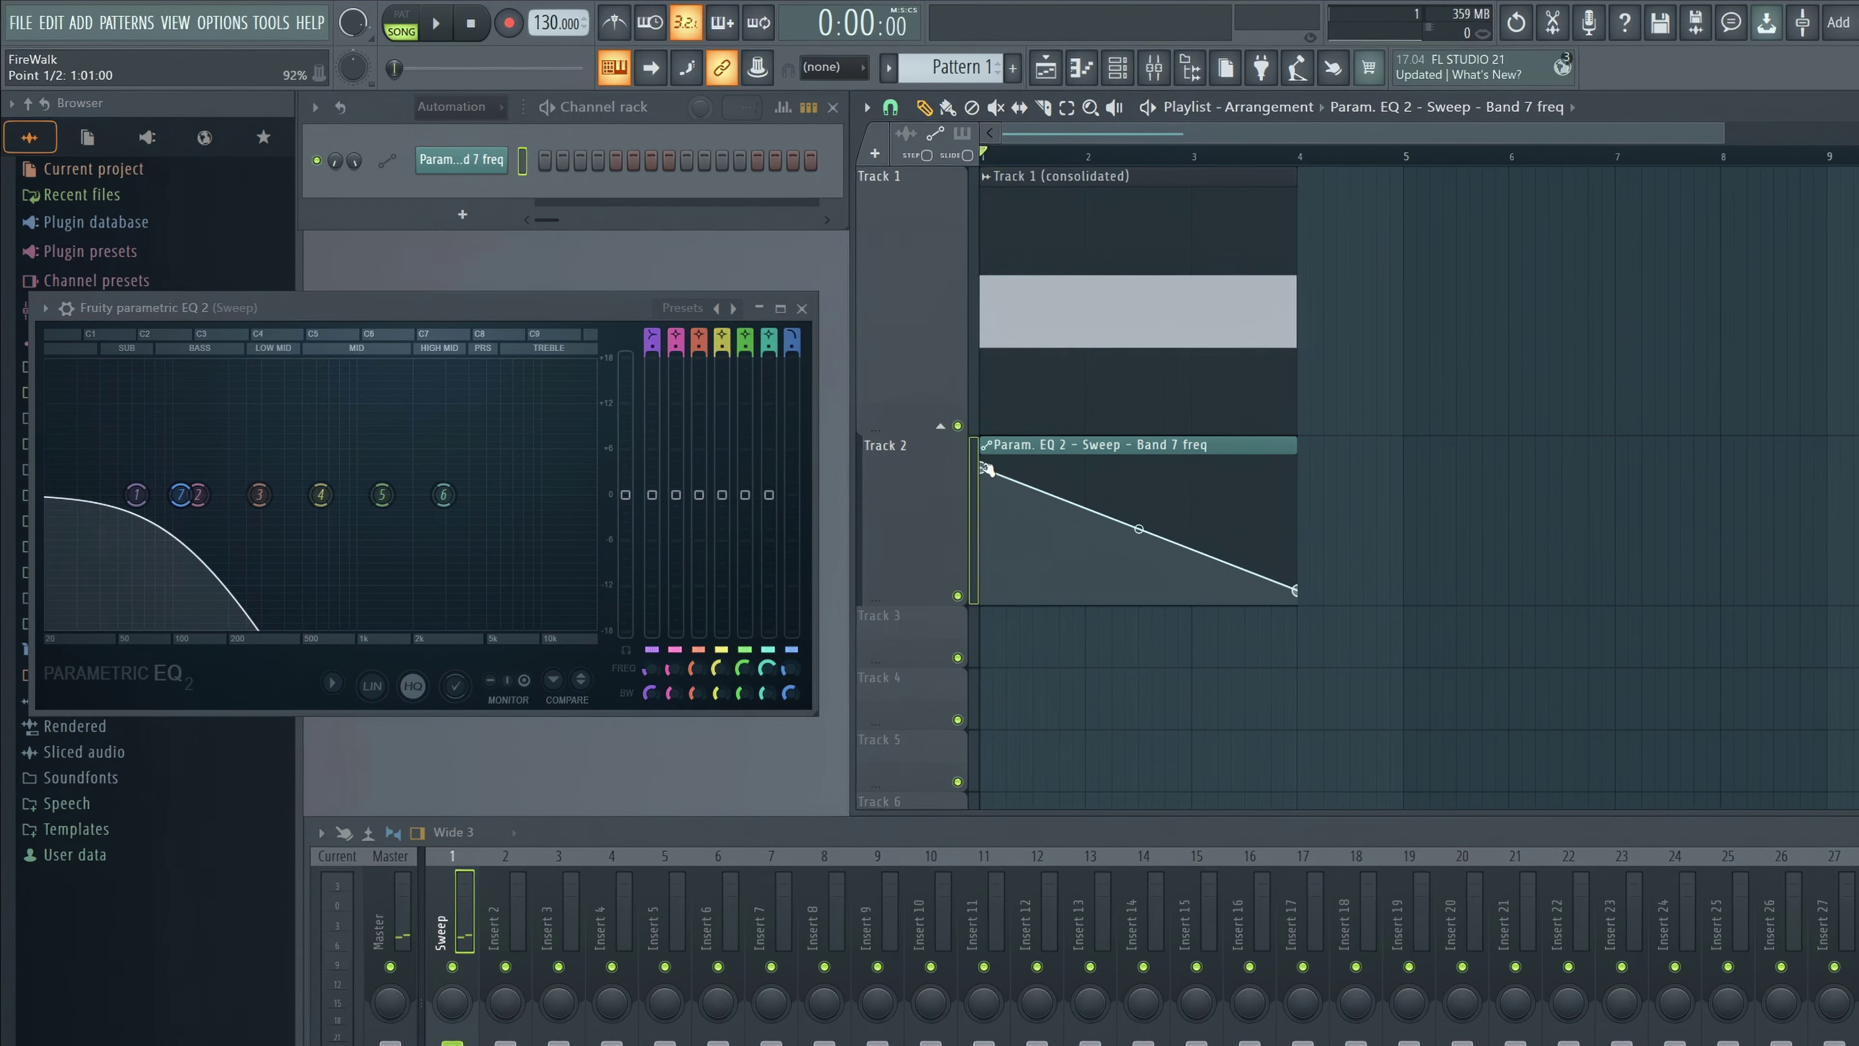
left_click_drag(986, 468, 958, 592)
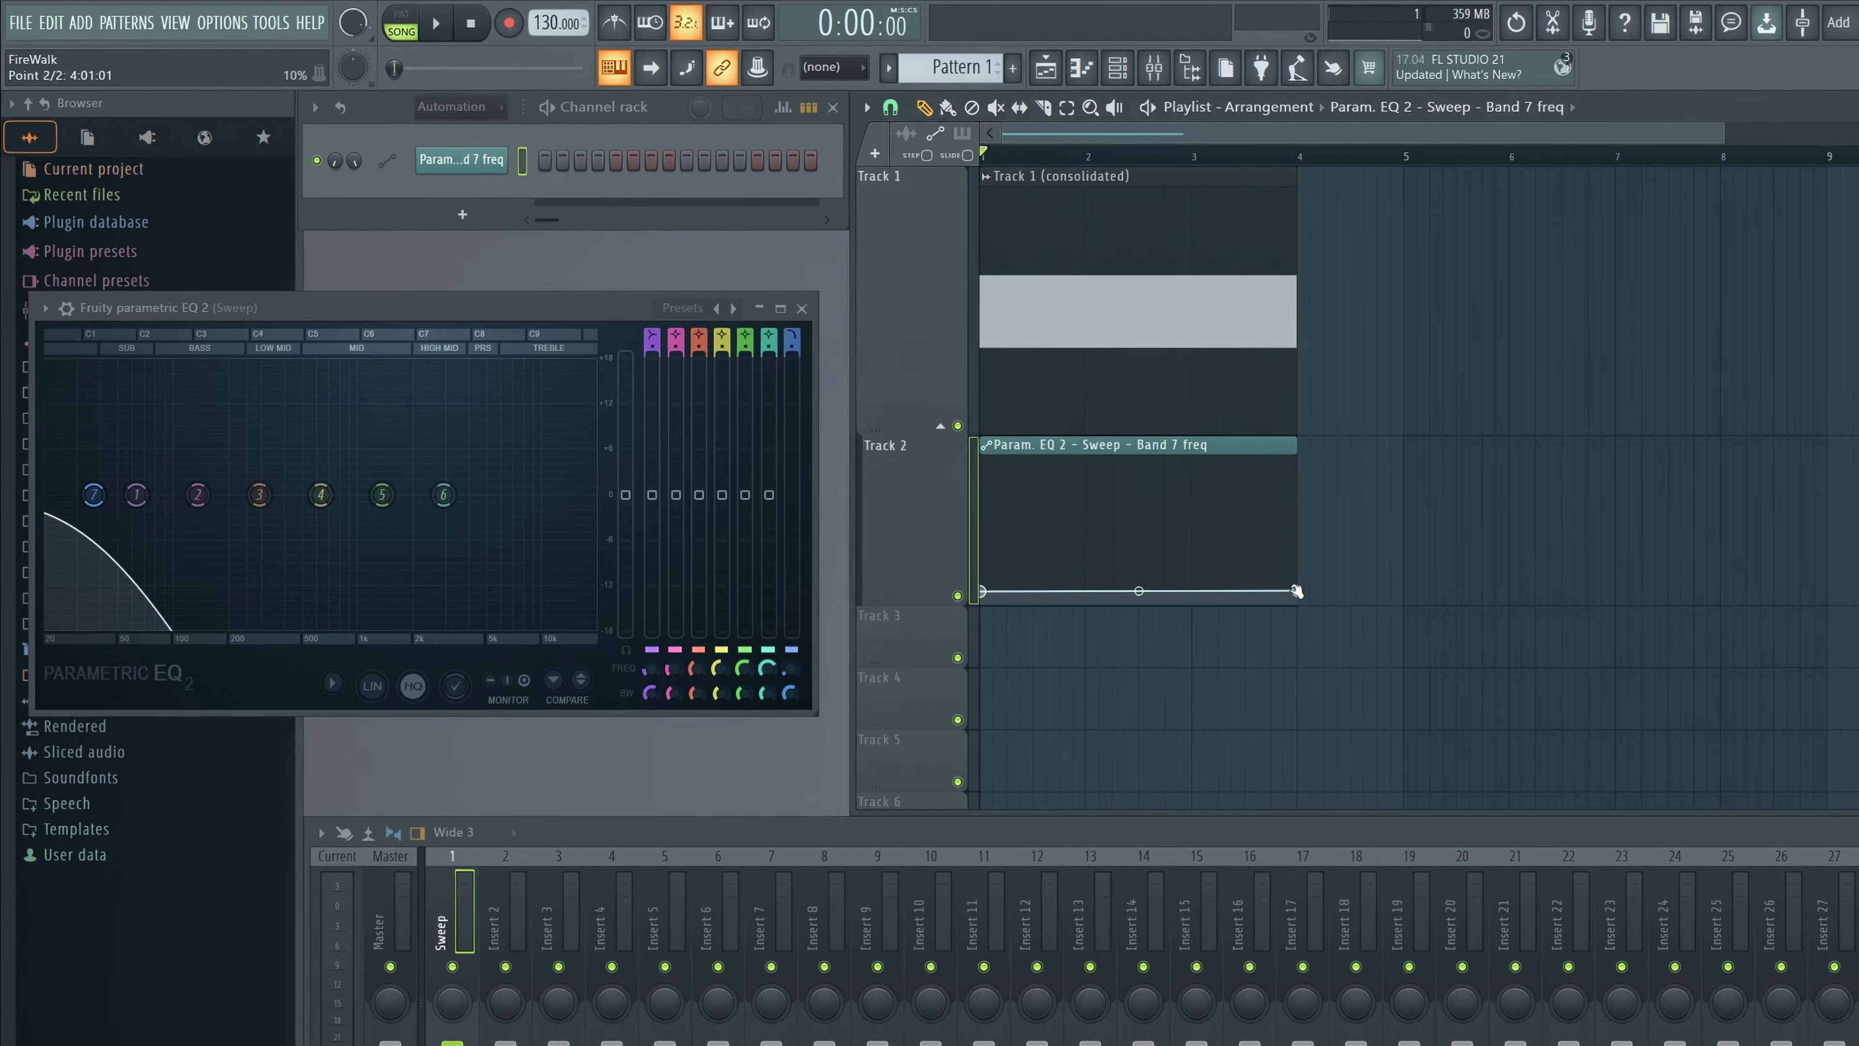
left_click_drag(1295, 590, 1304, 473)
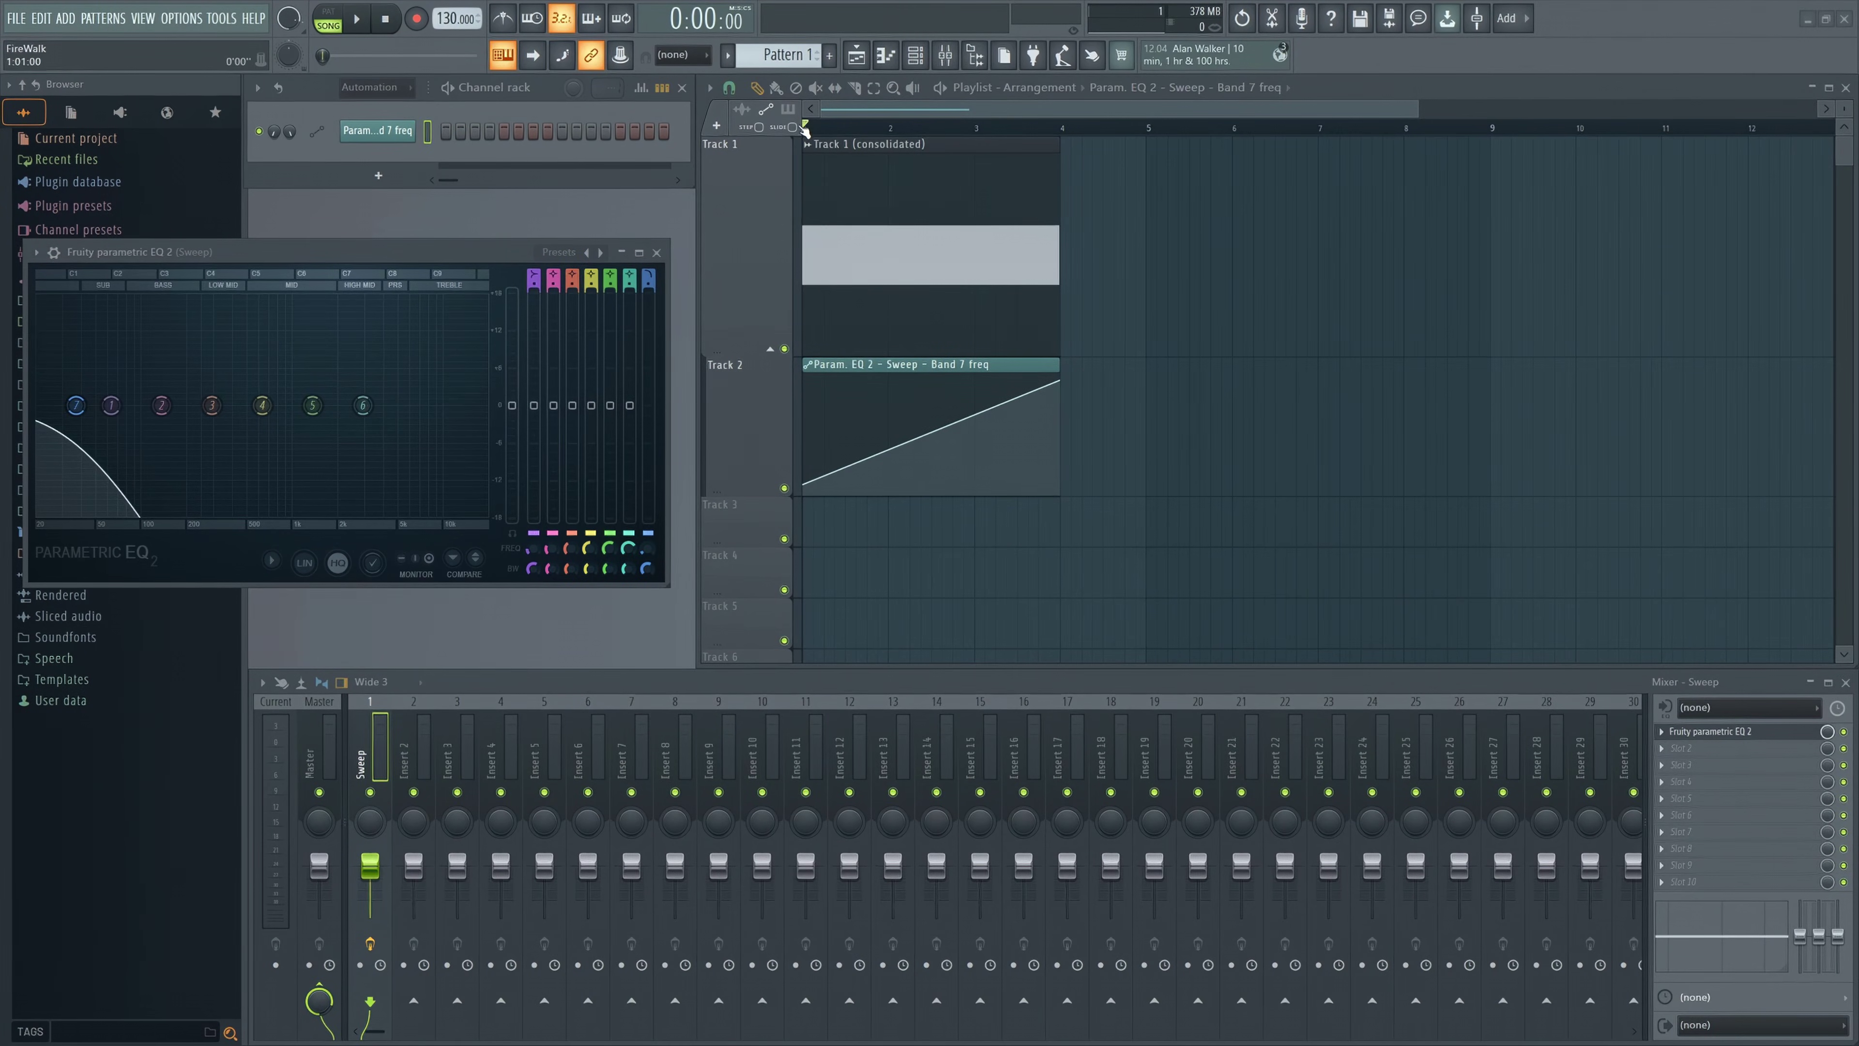
Close the parametric EQ and set the consolidated Track 1 clip's time-stretch mode to Stretch
left_click(656, 252)
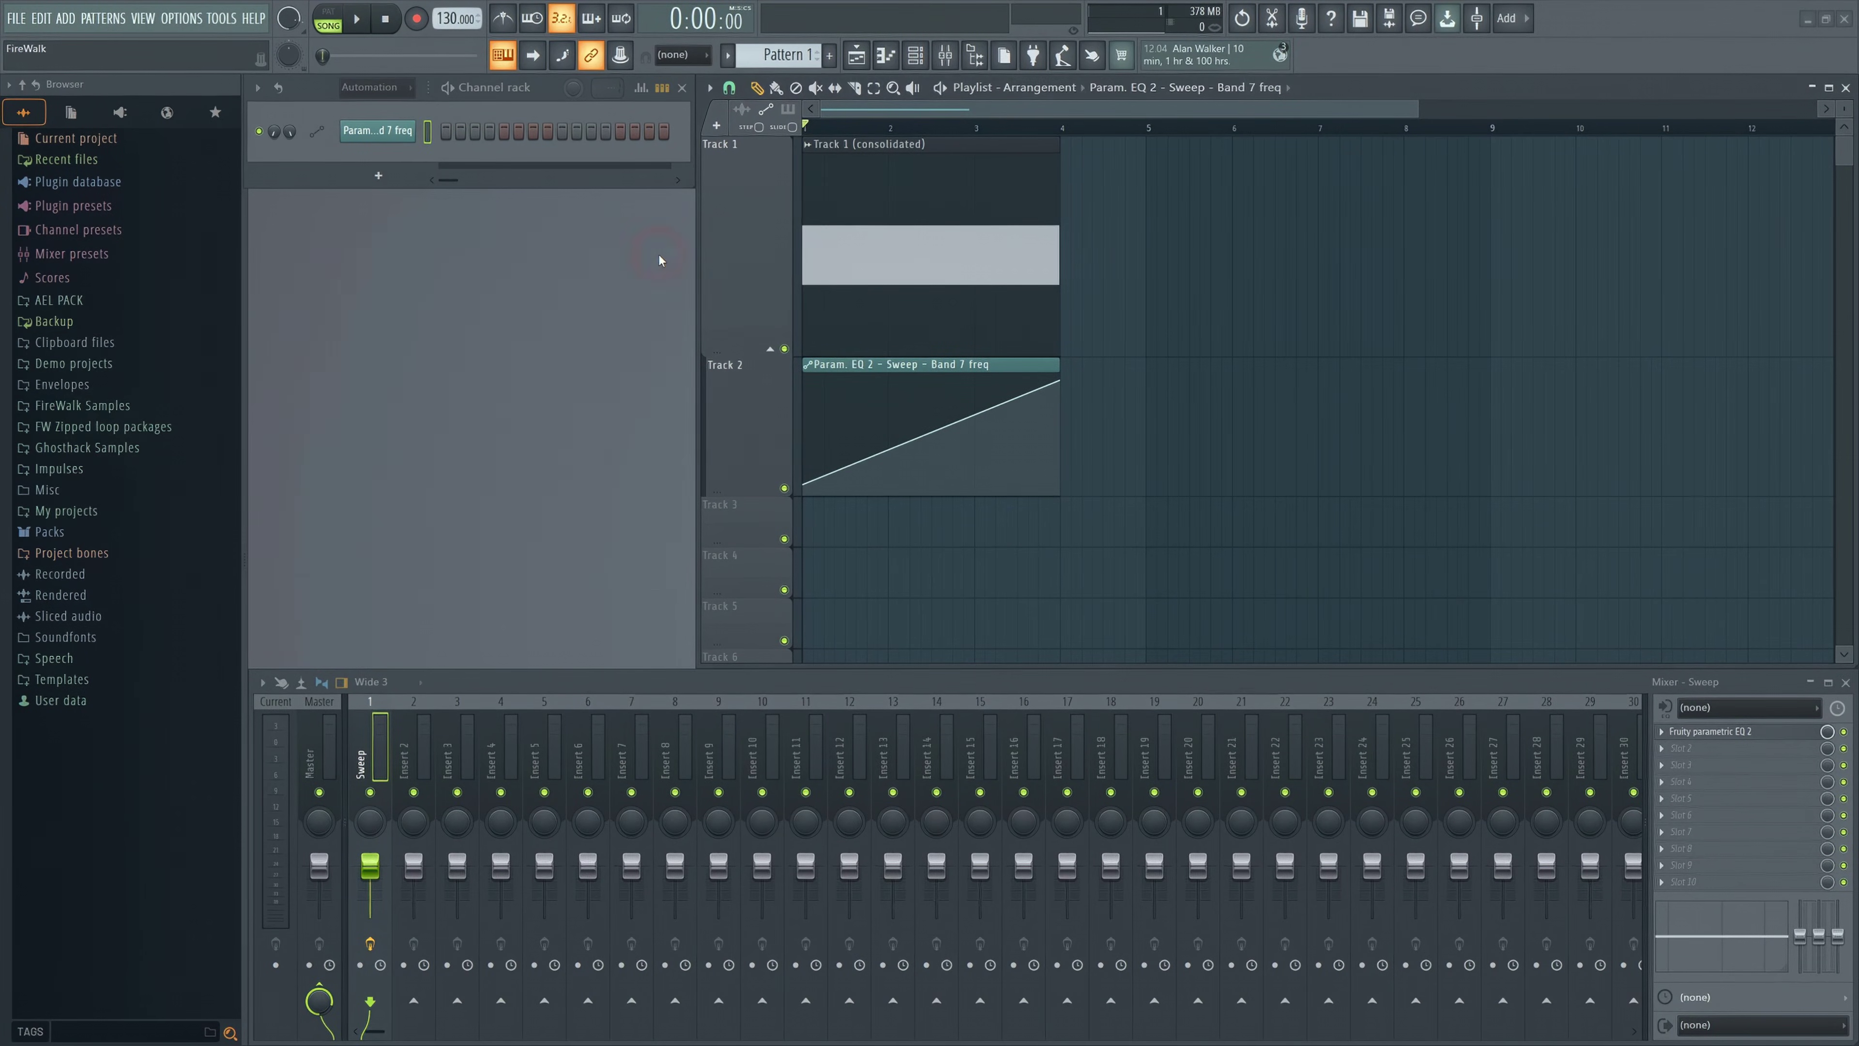
double_click(892, 198)
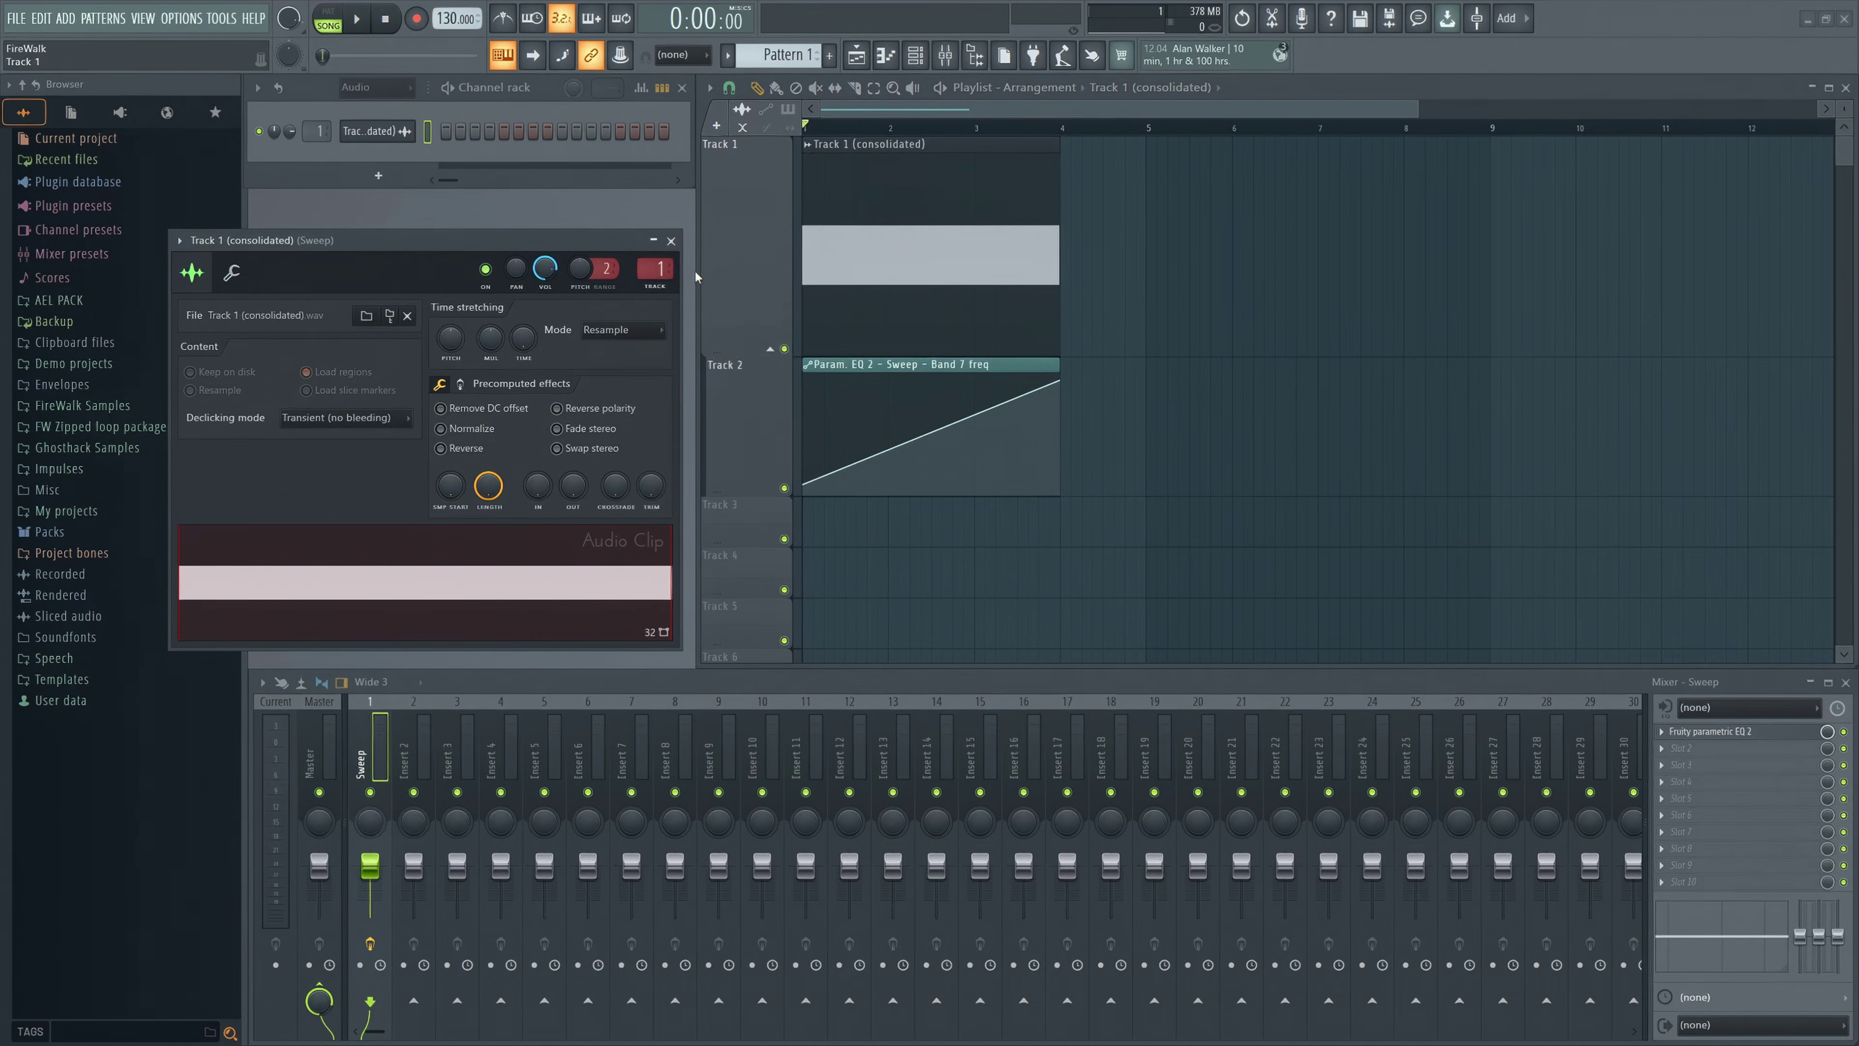
left_click(614, 330)
left_click(613, 378)
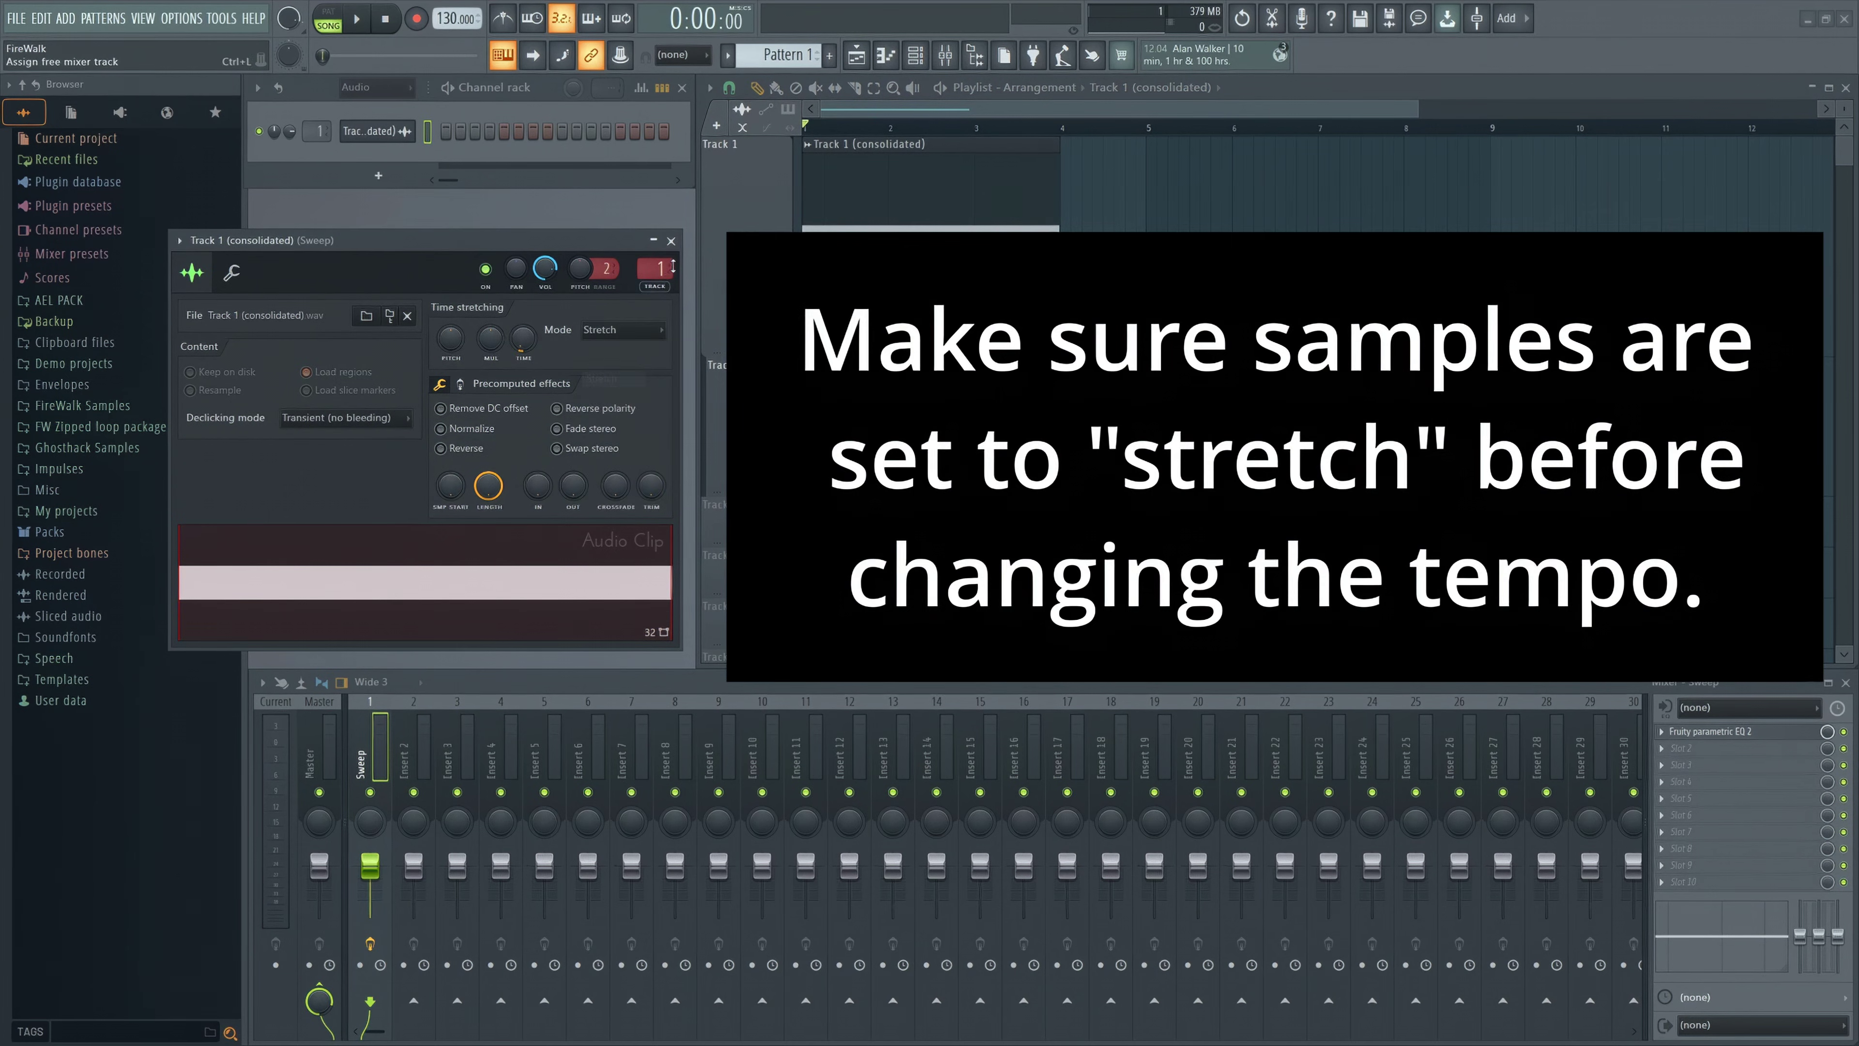
left_click(671, 241)
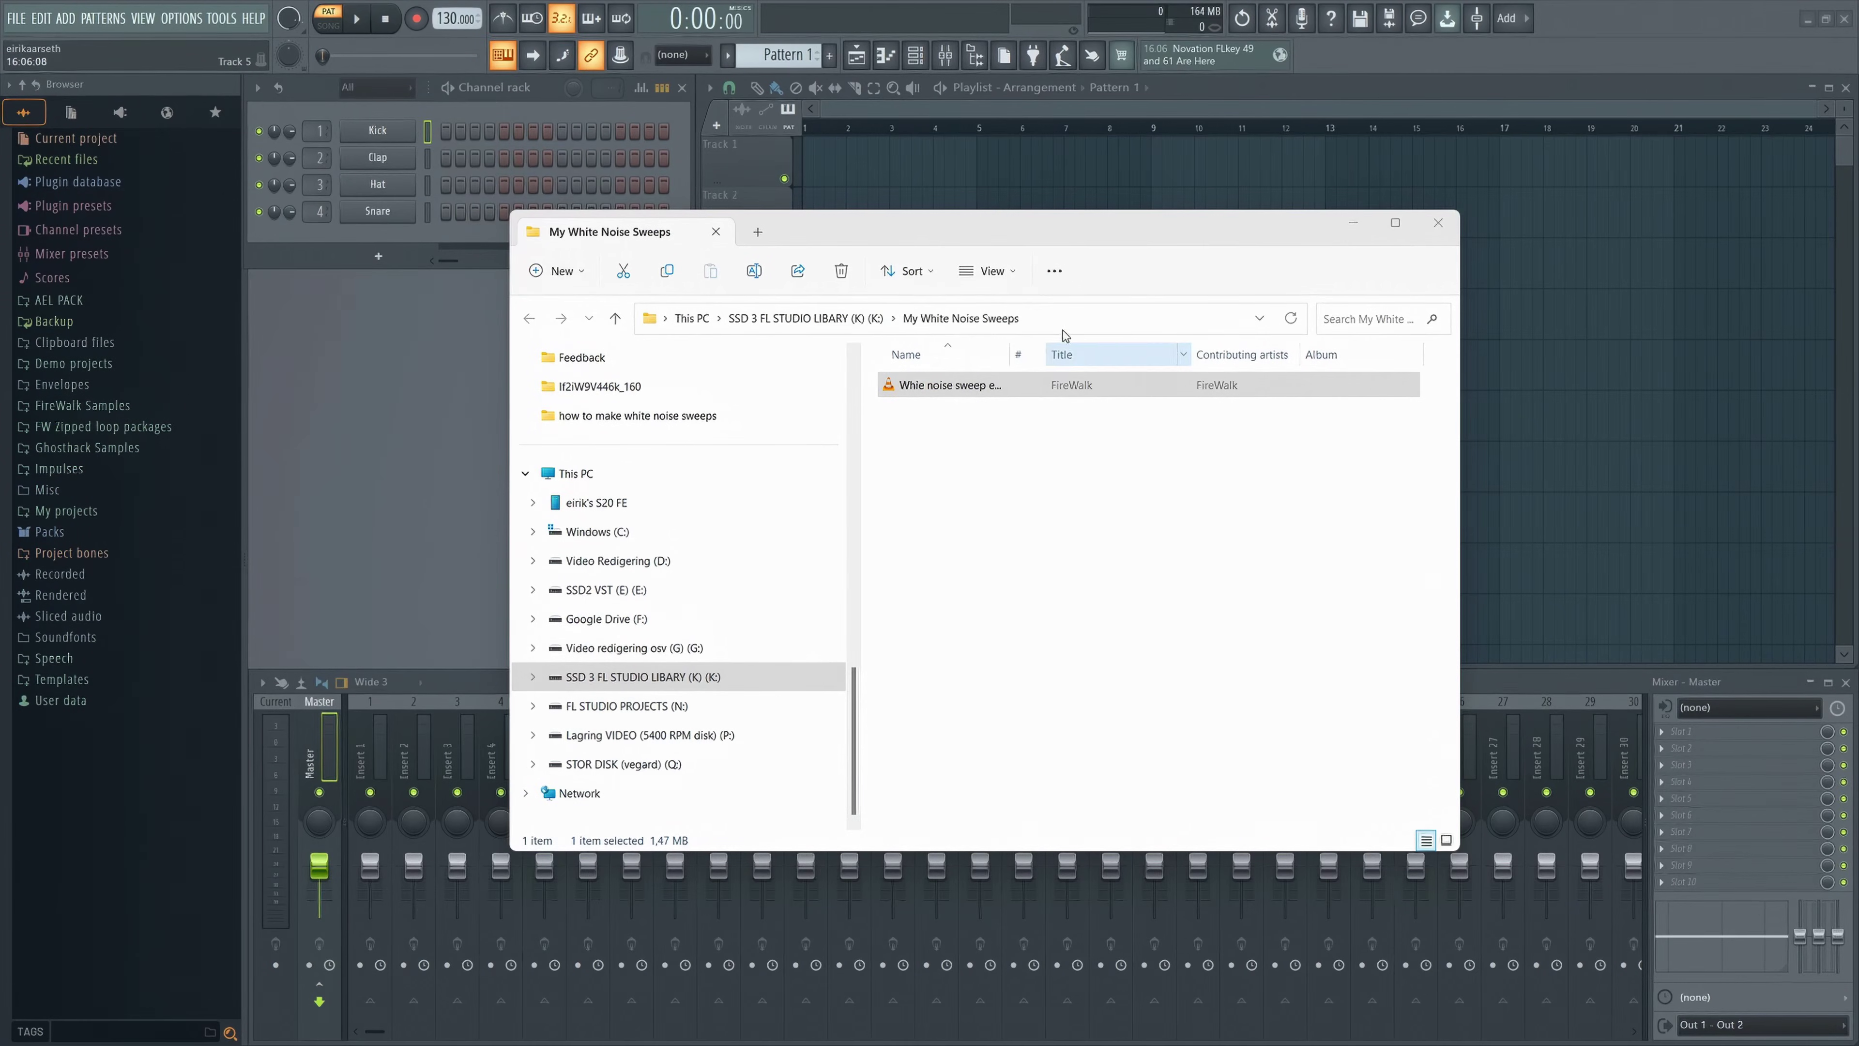
Copy the K:\My White Noise Sweeps path from Explorer's address bar, then go to FL Studio's OPTIONS menu
left_click(1053, 316)
right_click(761, 316)
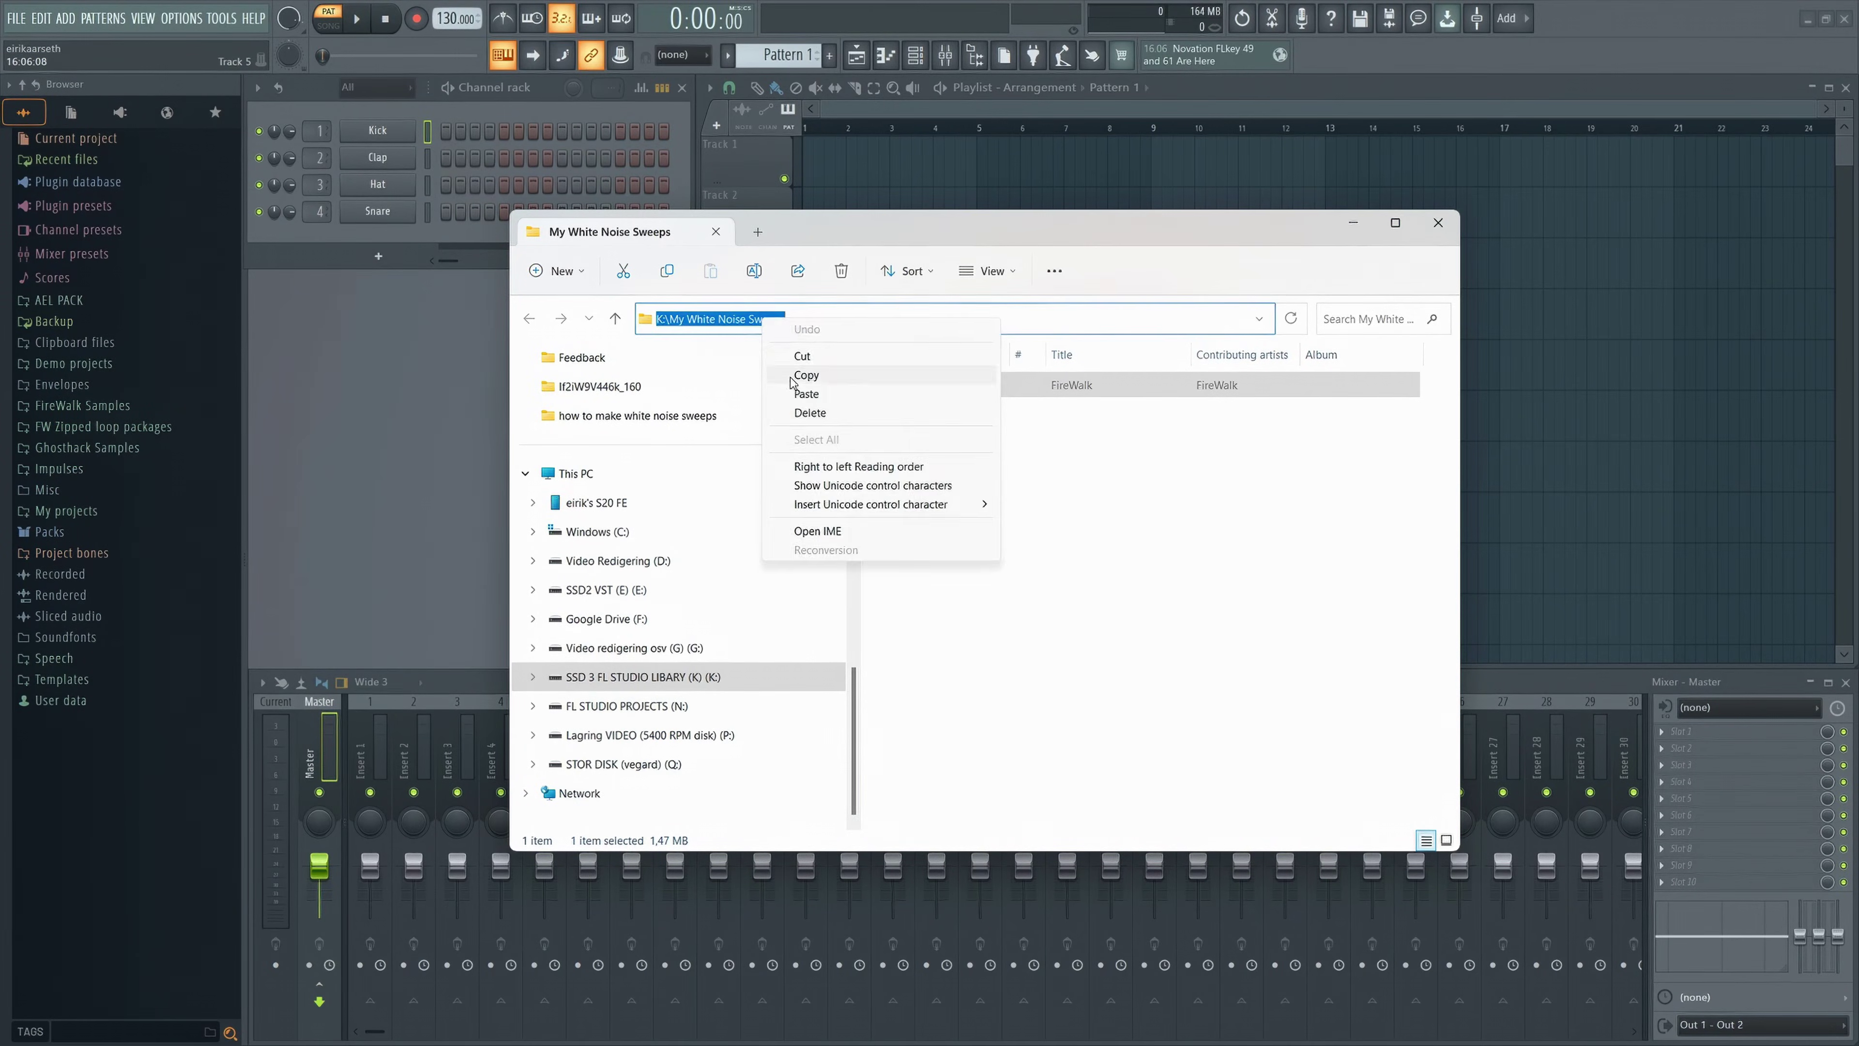
left_click(812, 377)
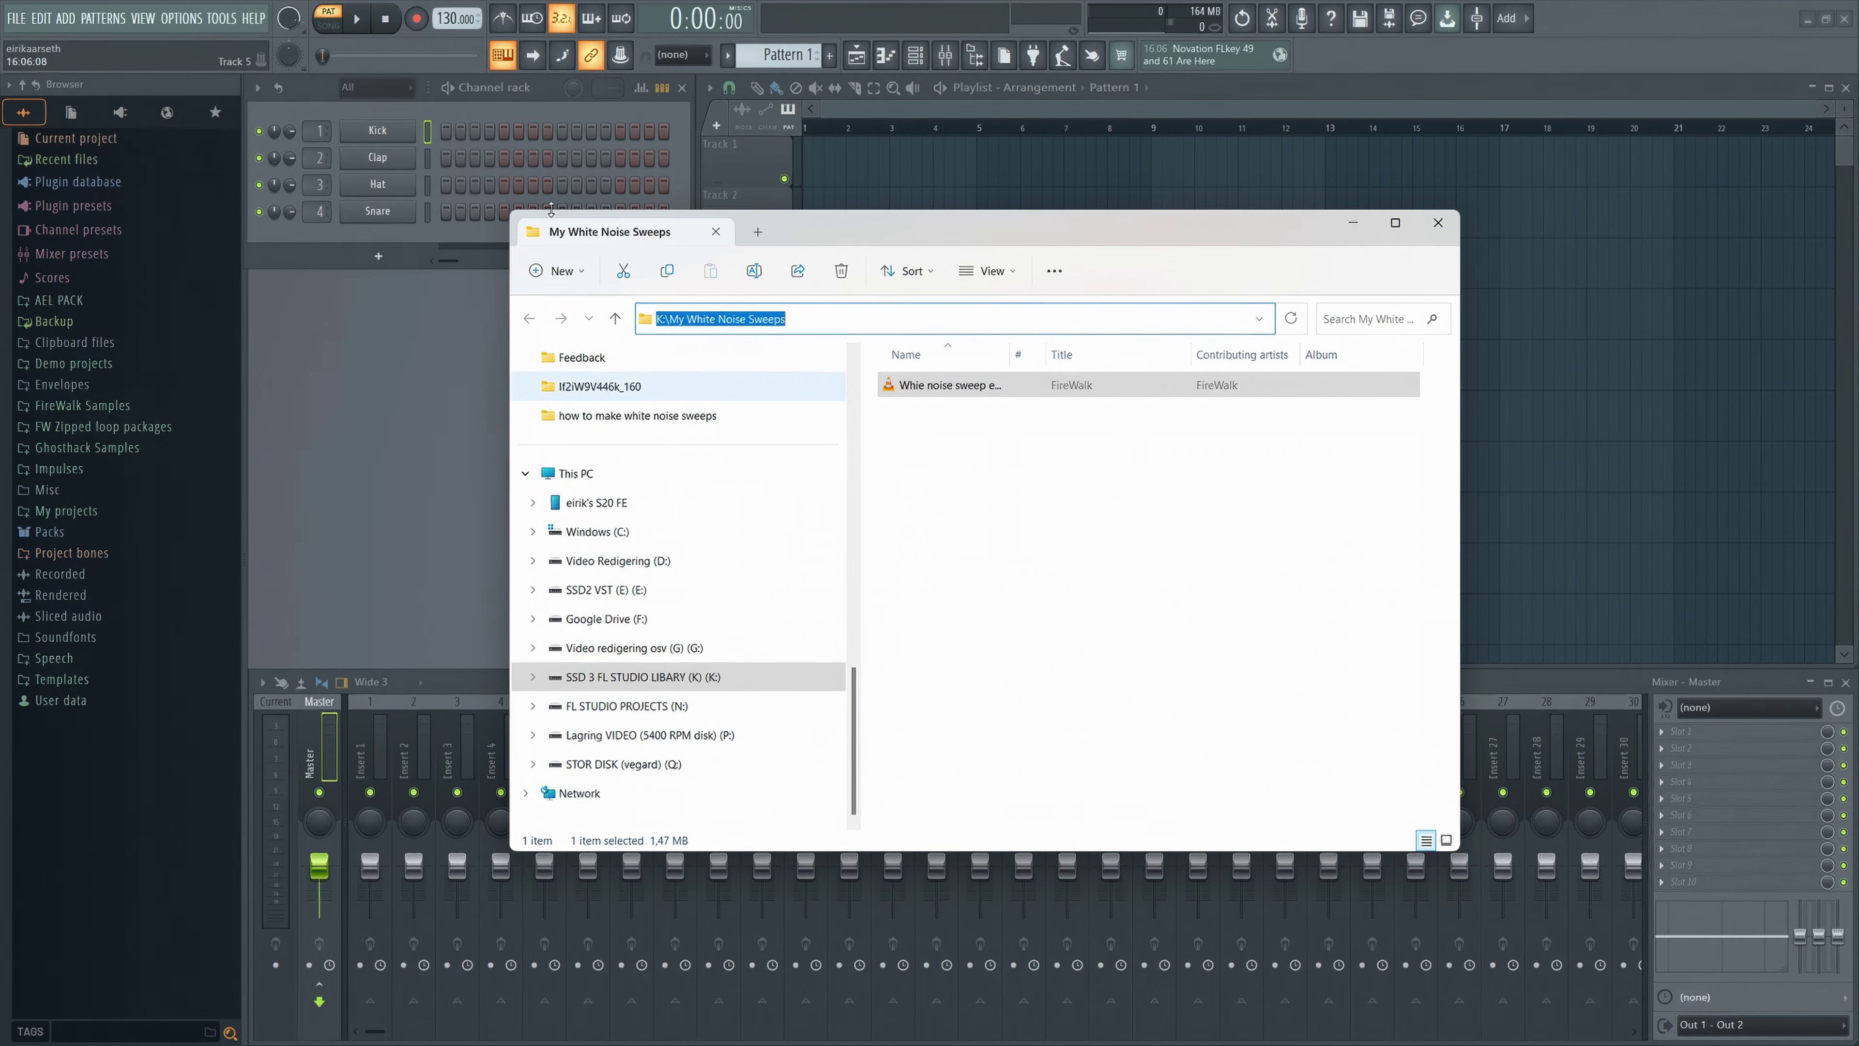
left_click(181, 19)
Paste K:\My White Noise Sweeps into an empty extra search folder row and expand it in the Browser
left_click(190, 103)
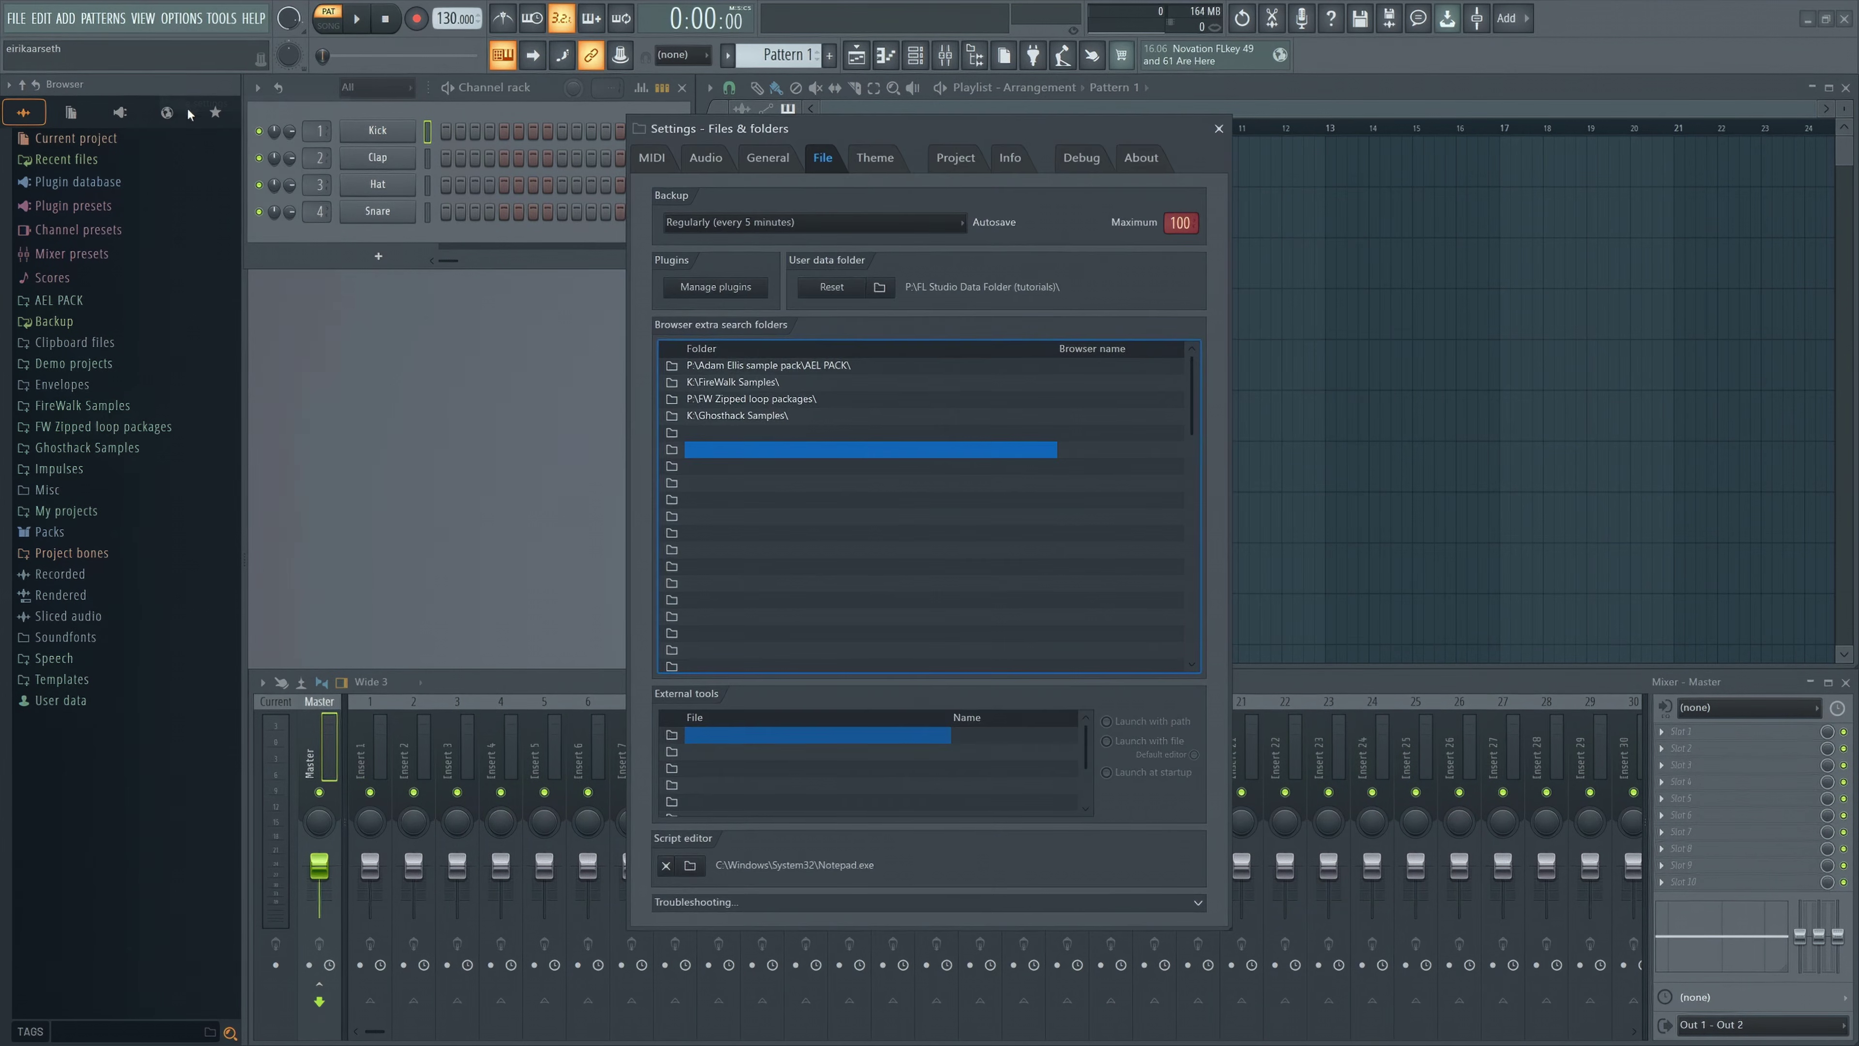
left_click(737, 433)
right_click(737, 436)
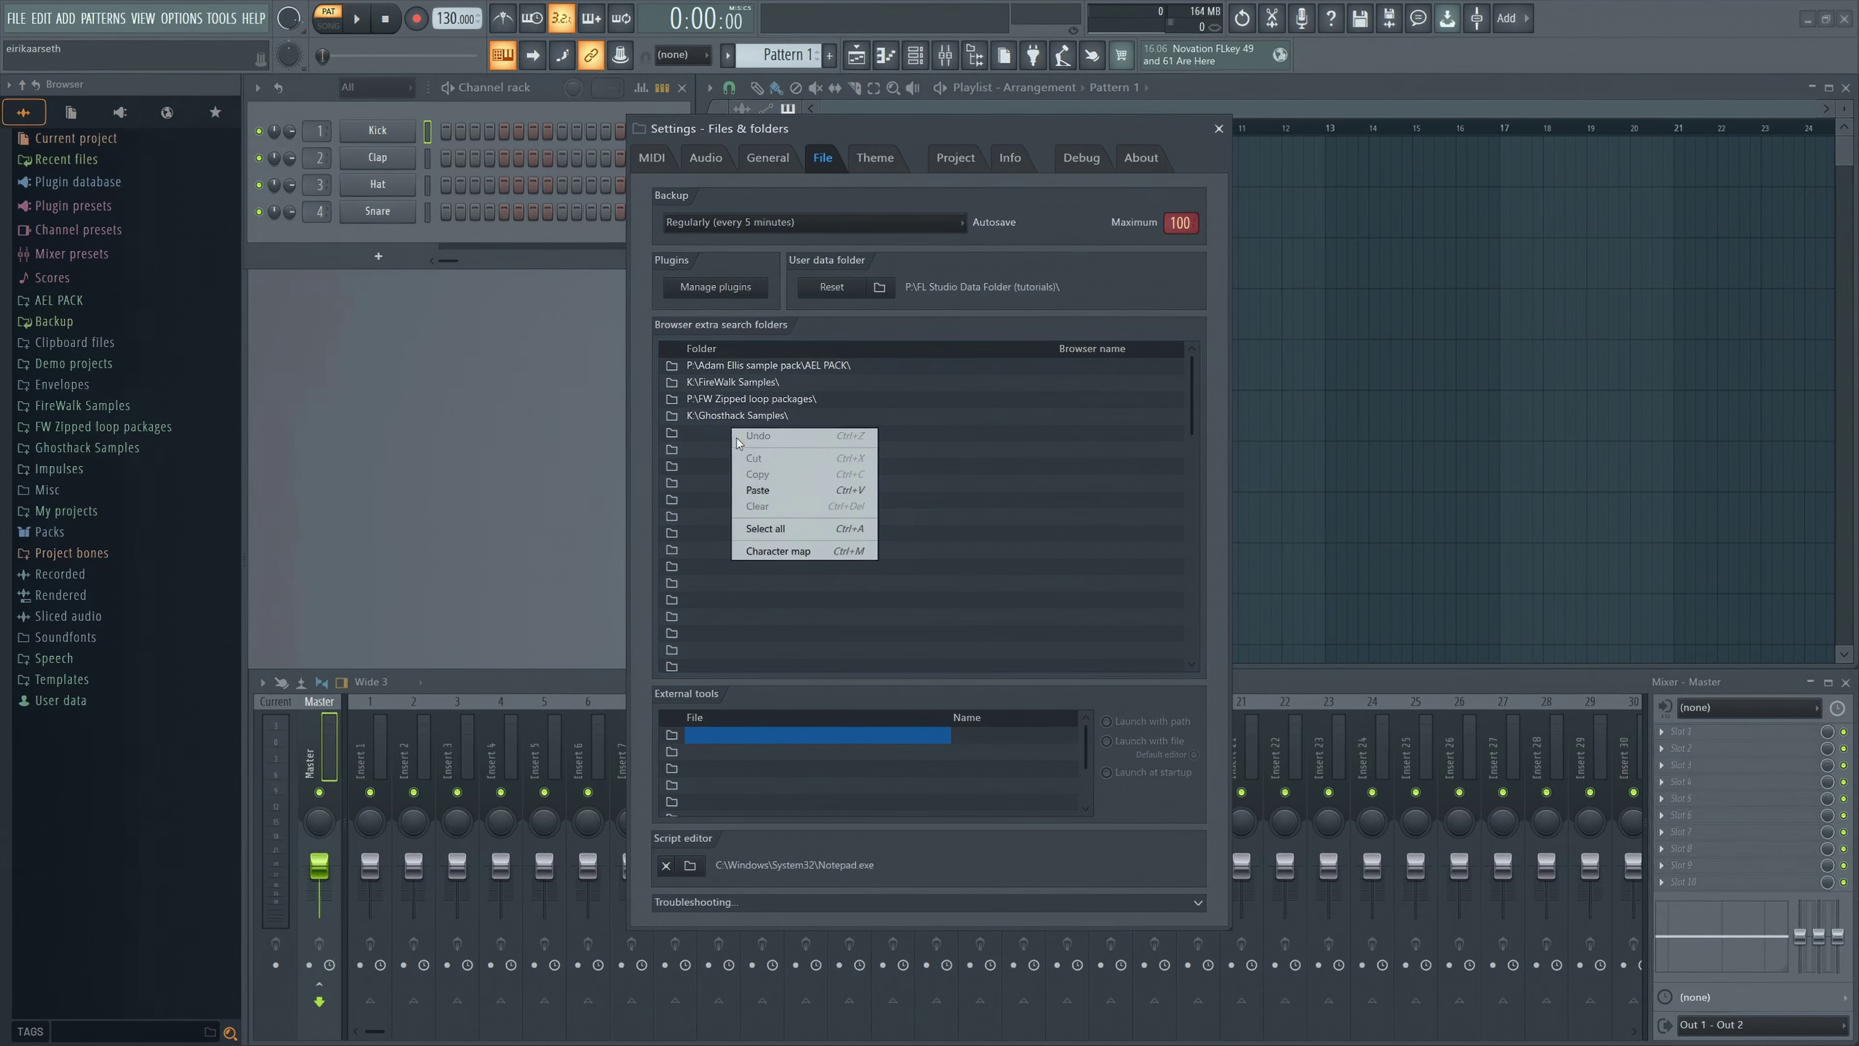
left_click(759, 491)
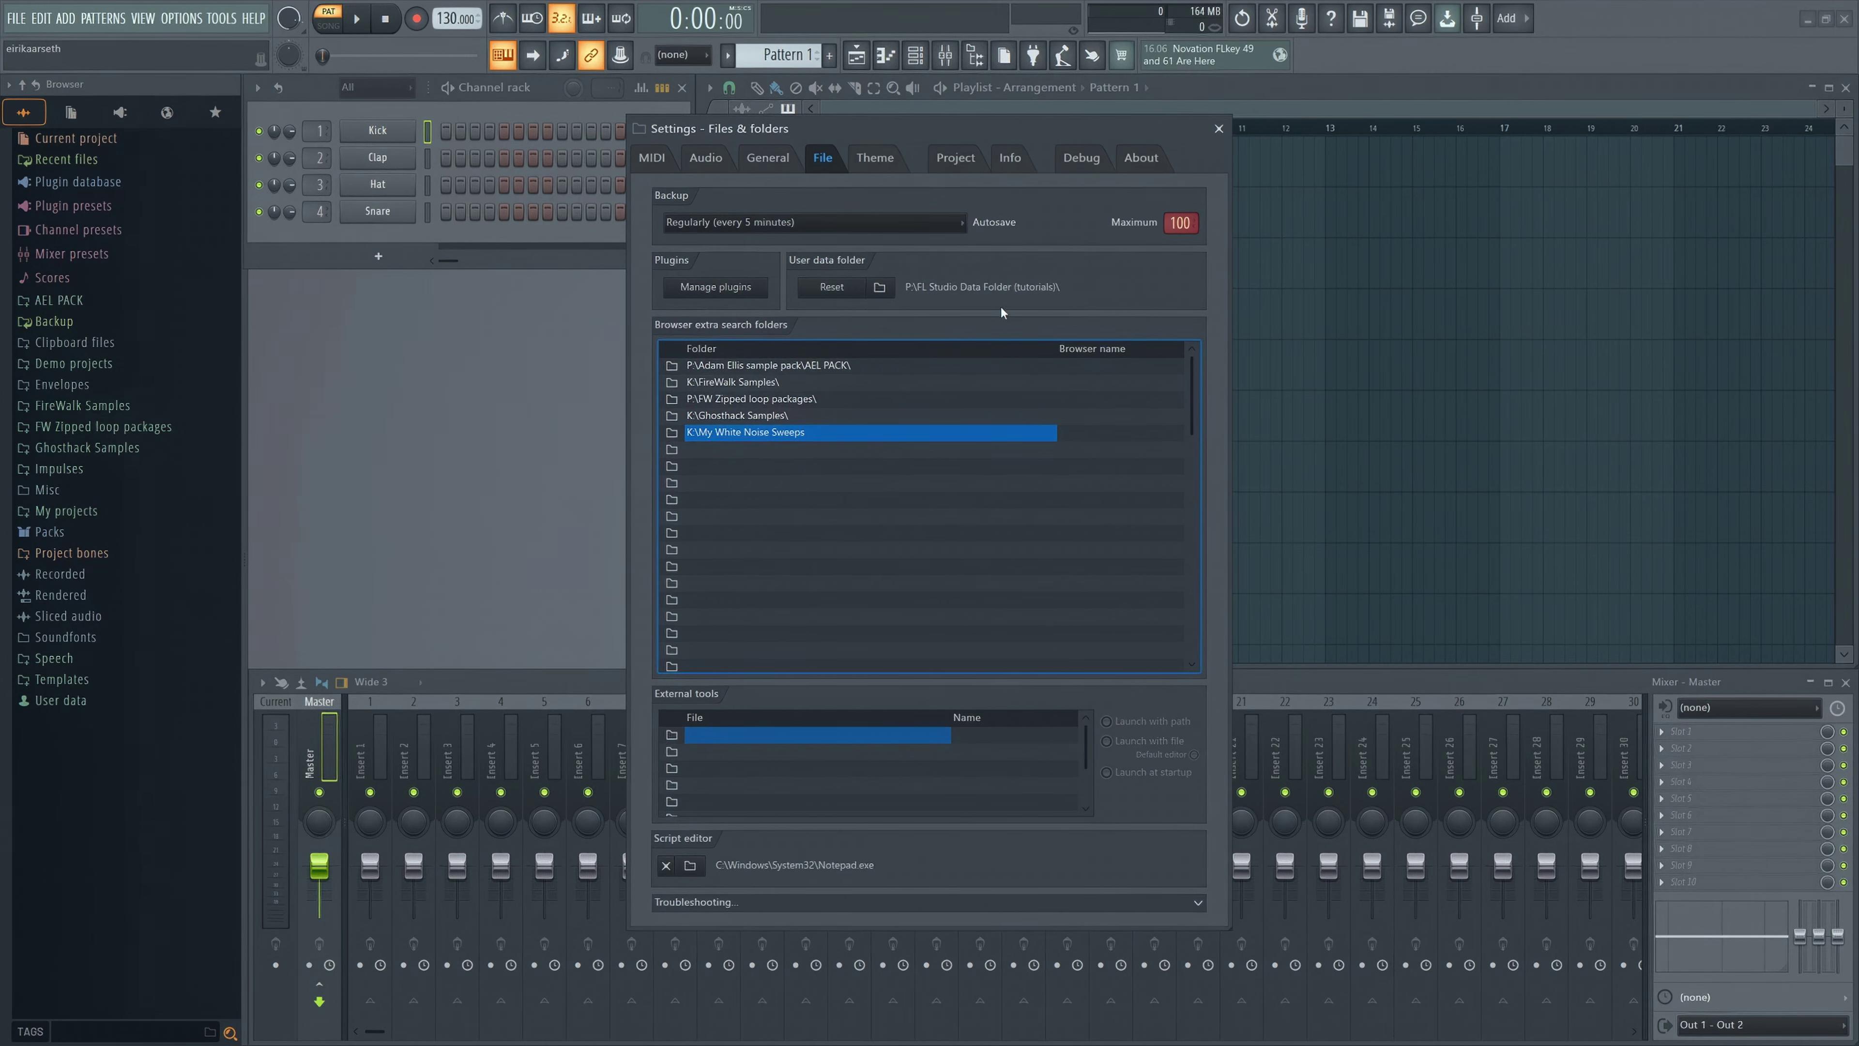
left_click(1219, 129)
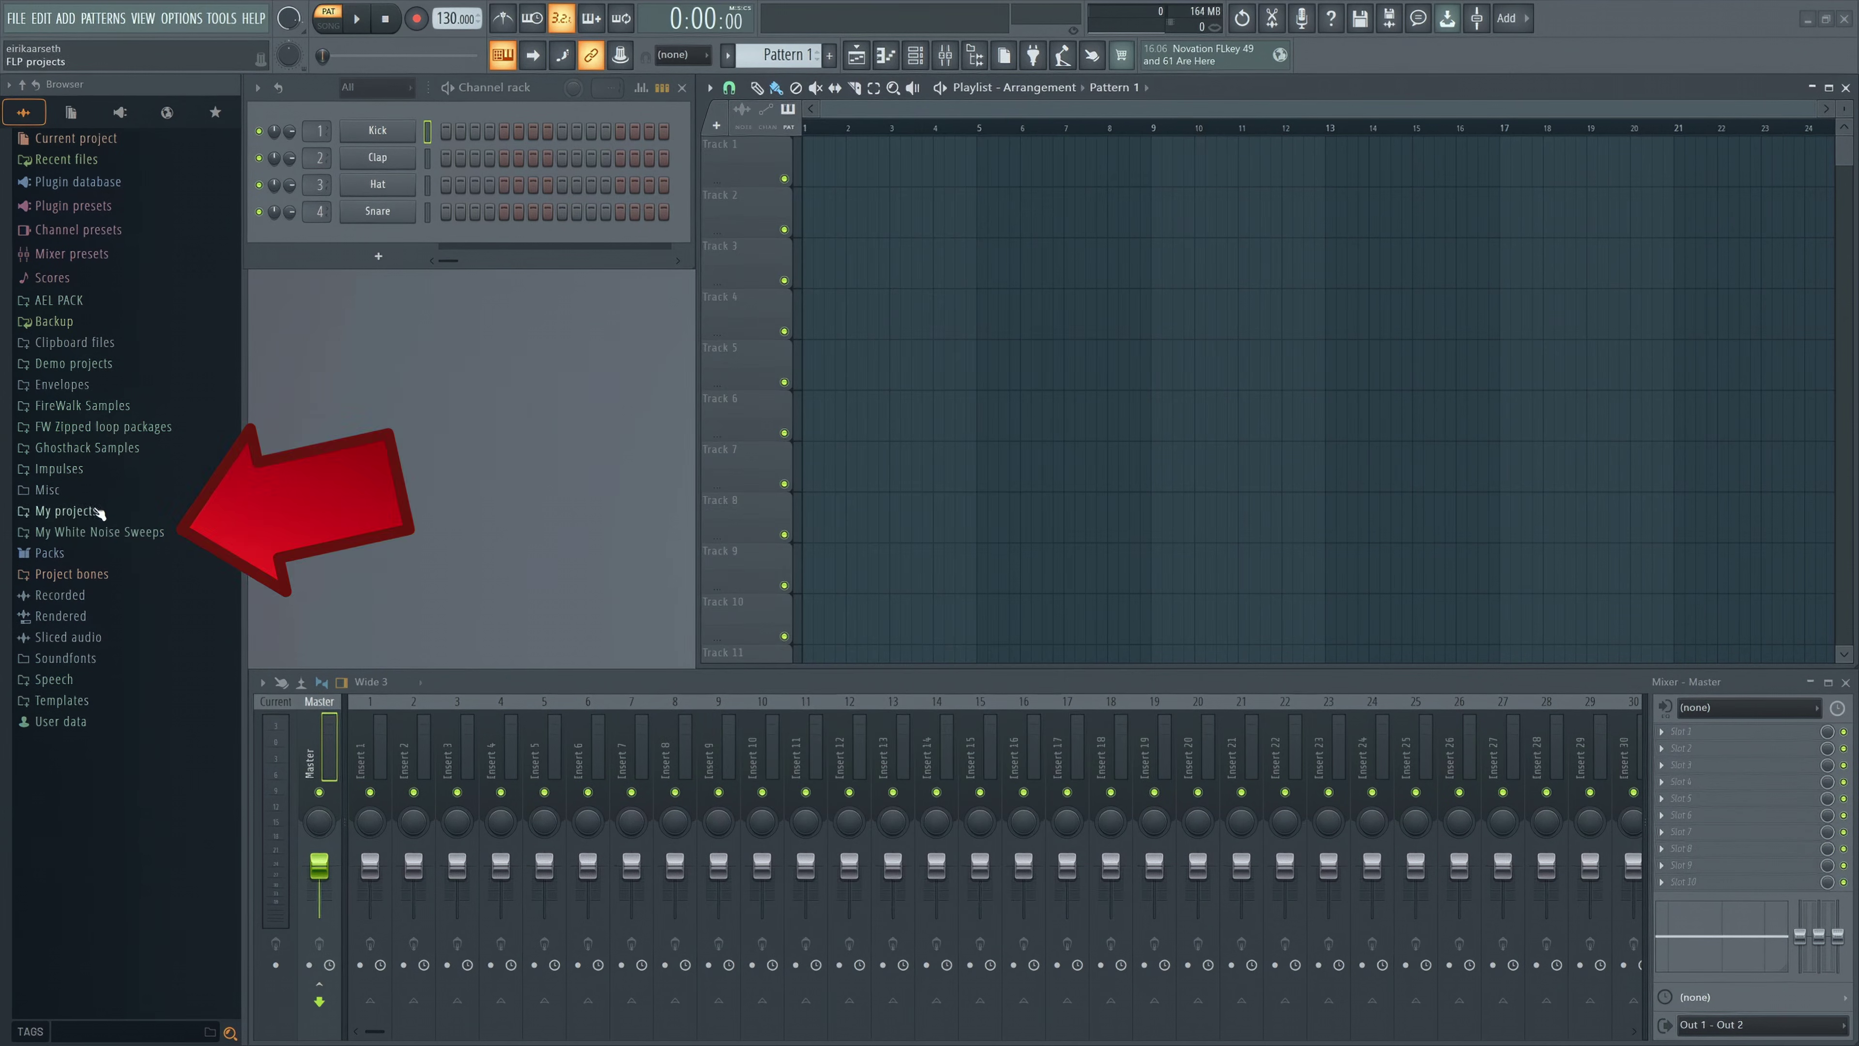
left_click(124, 532)
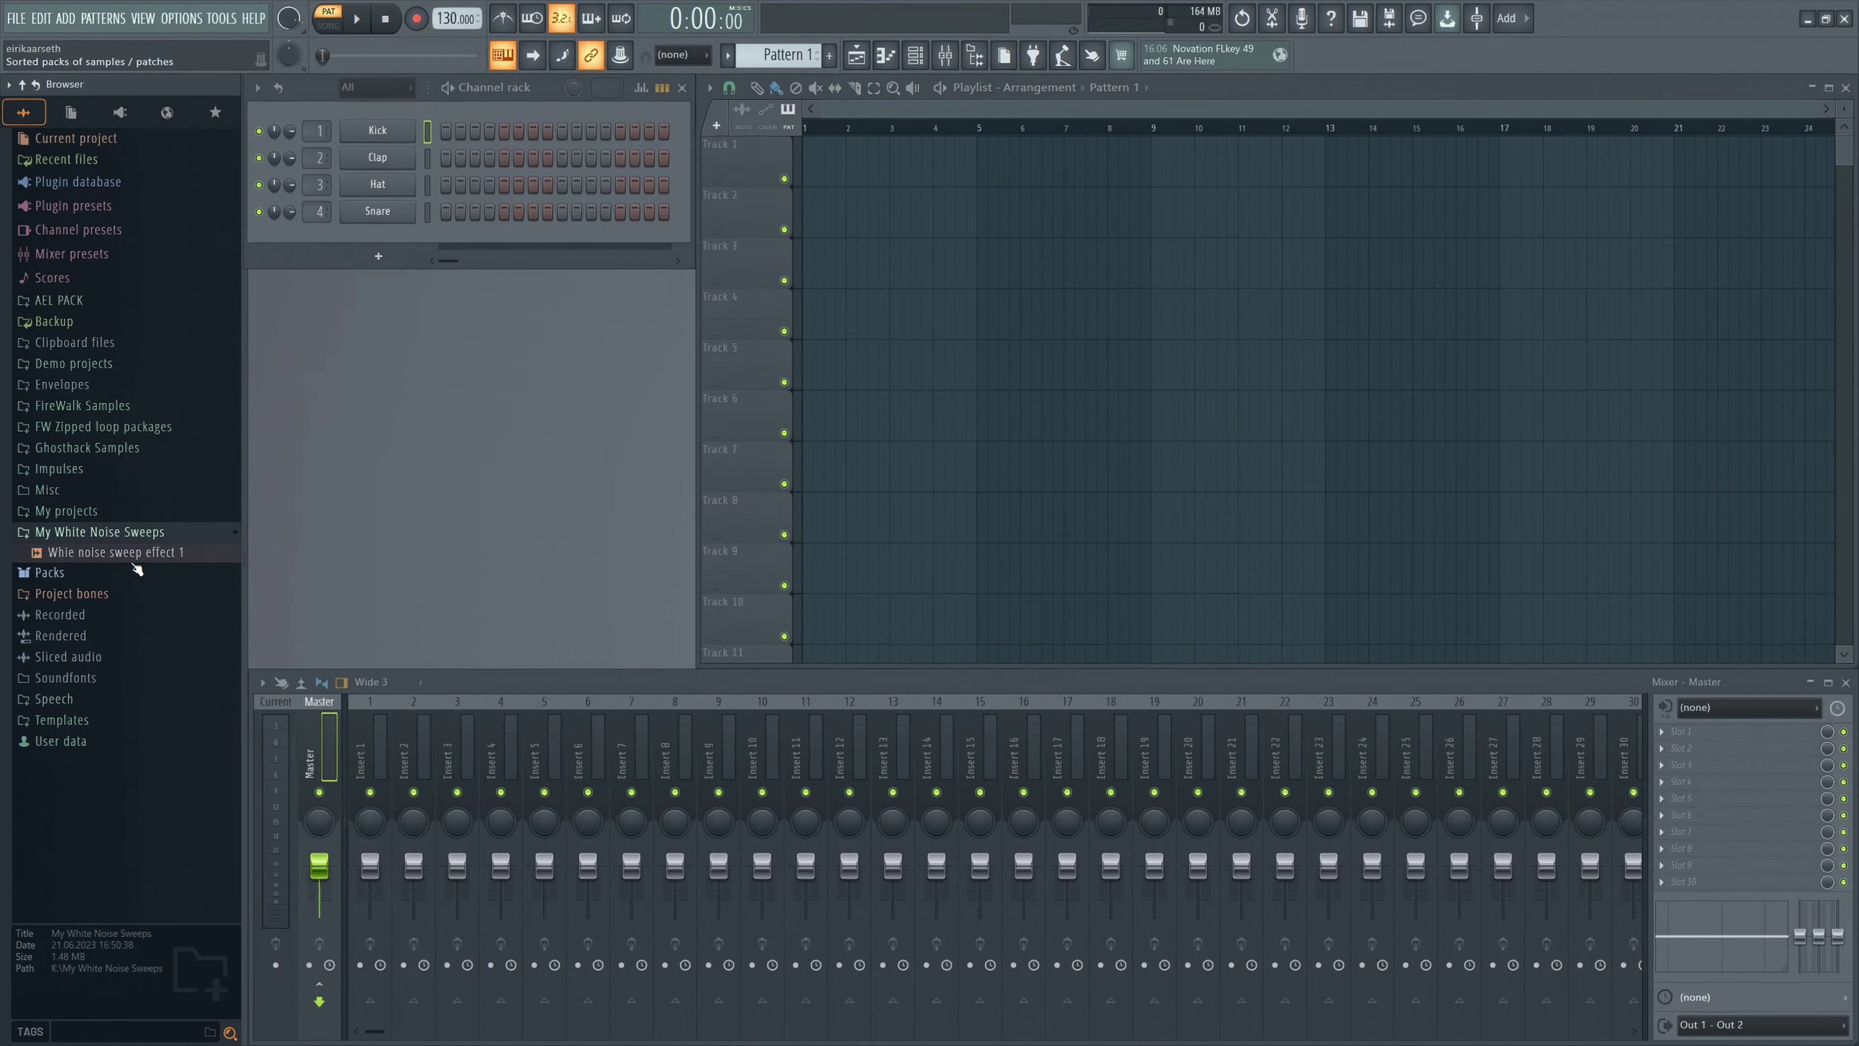
Place 'Whie noise sweep effect 1' on Track 1 at bar 1, enlarge the track, and play the song
left_click_drag(136, 553, 855, 174)
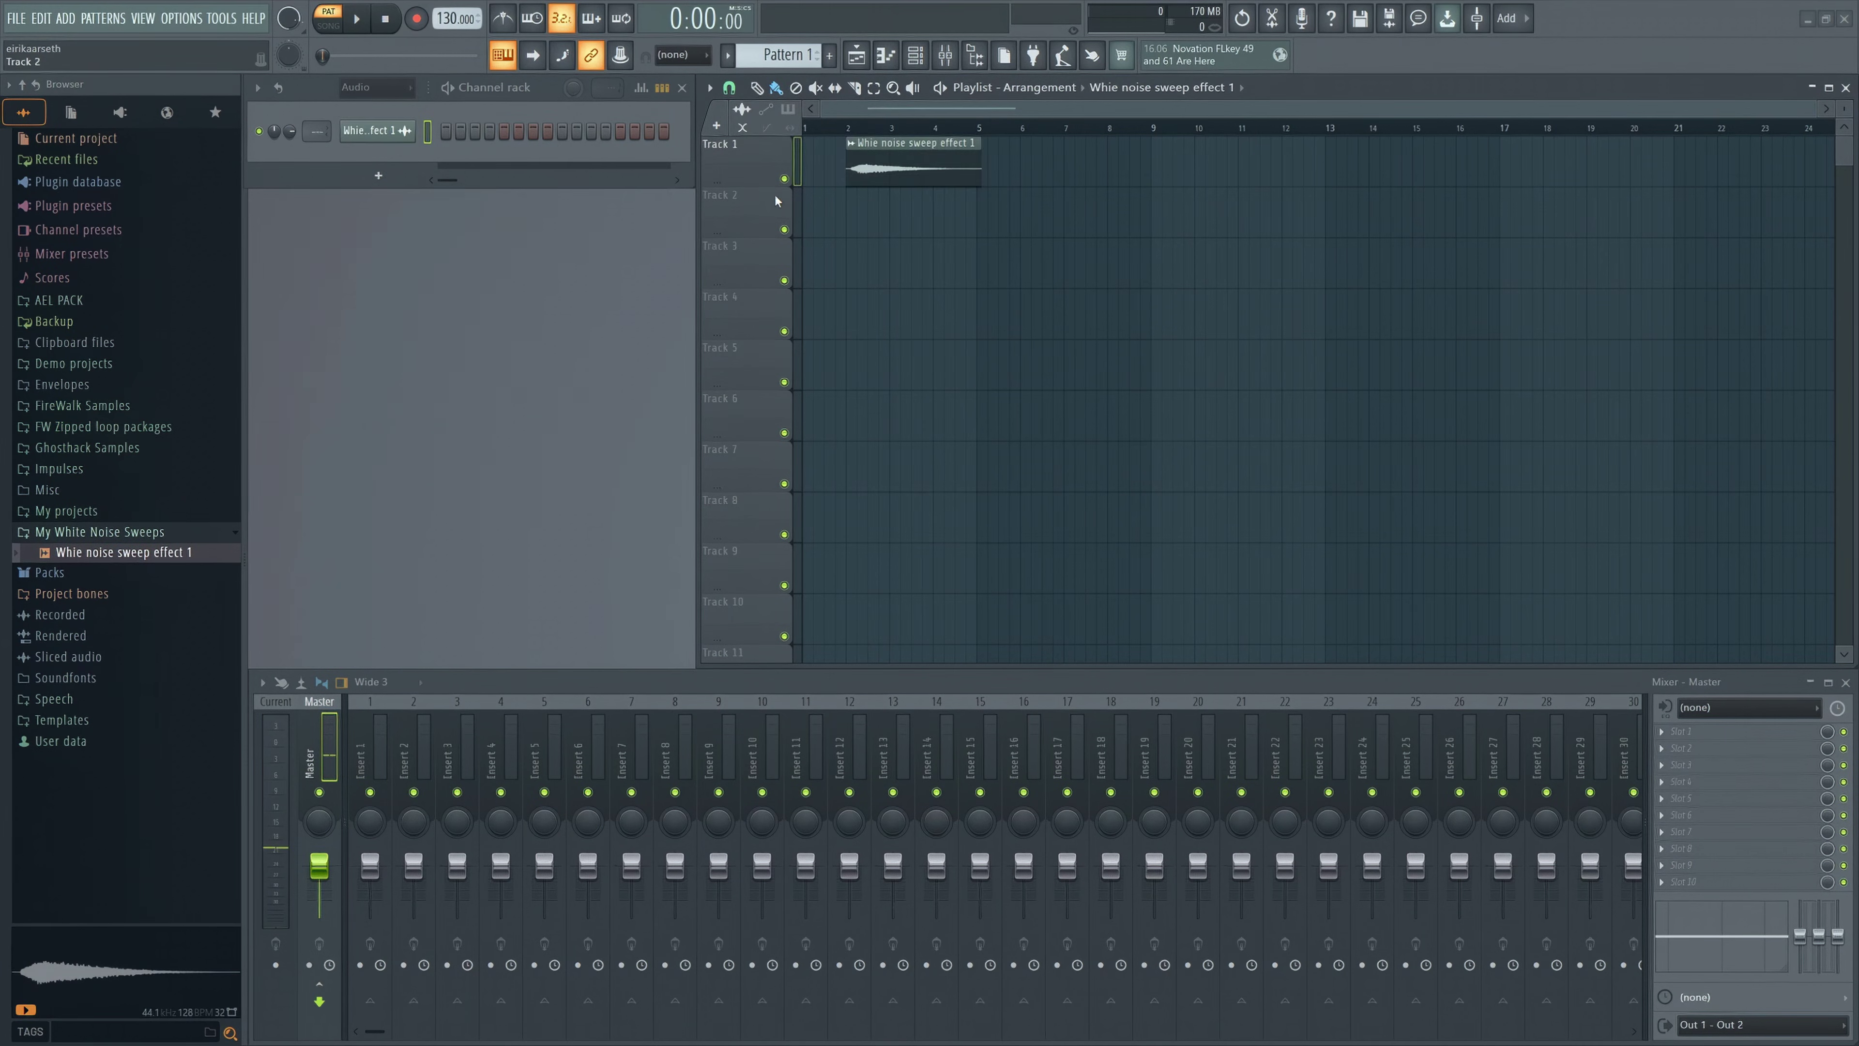
left_click_drag(743, 184, 744, 396)
left_click_drag(947, 257, 884, 174)
key("l")
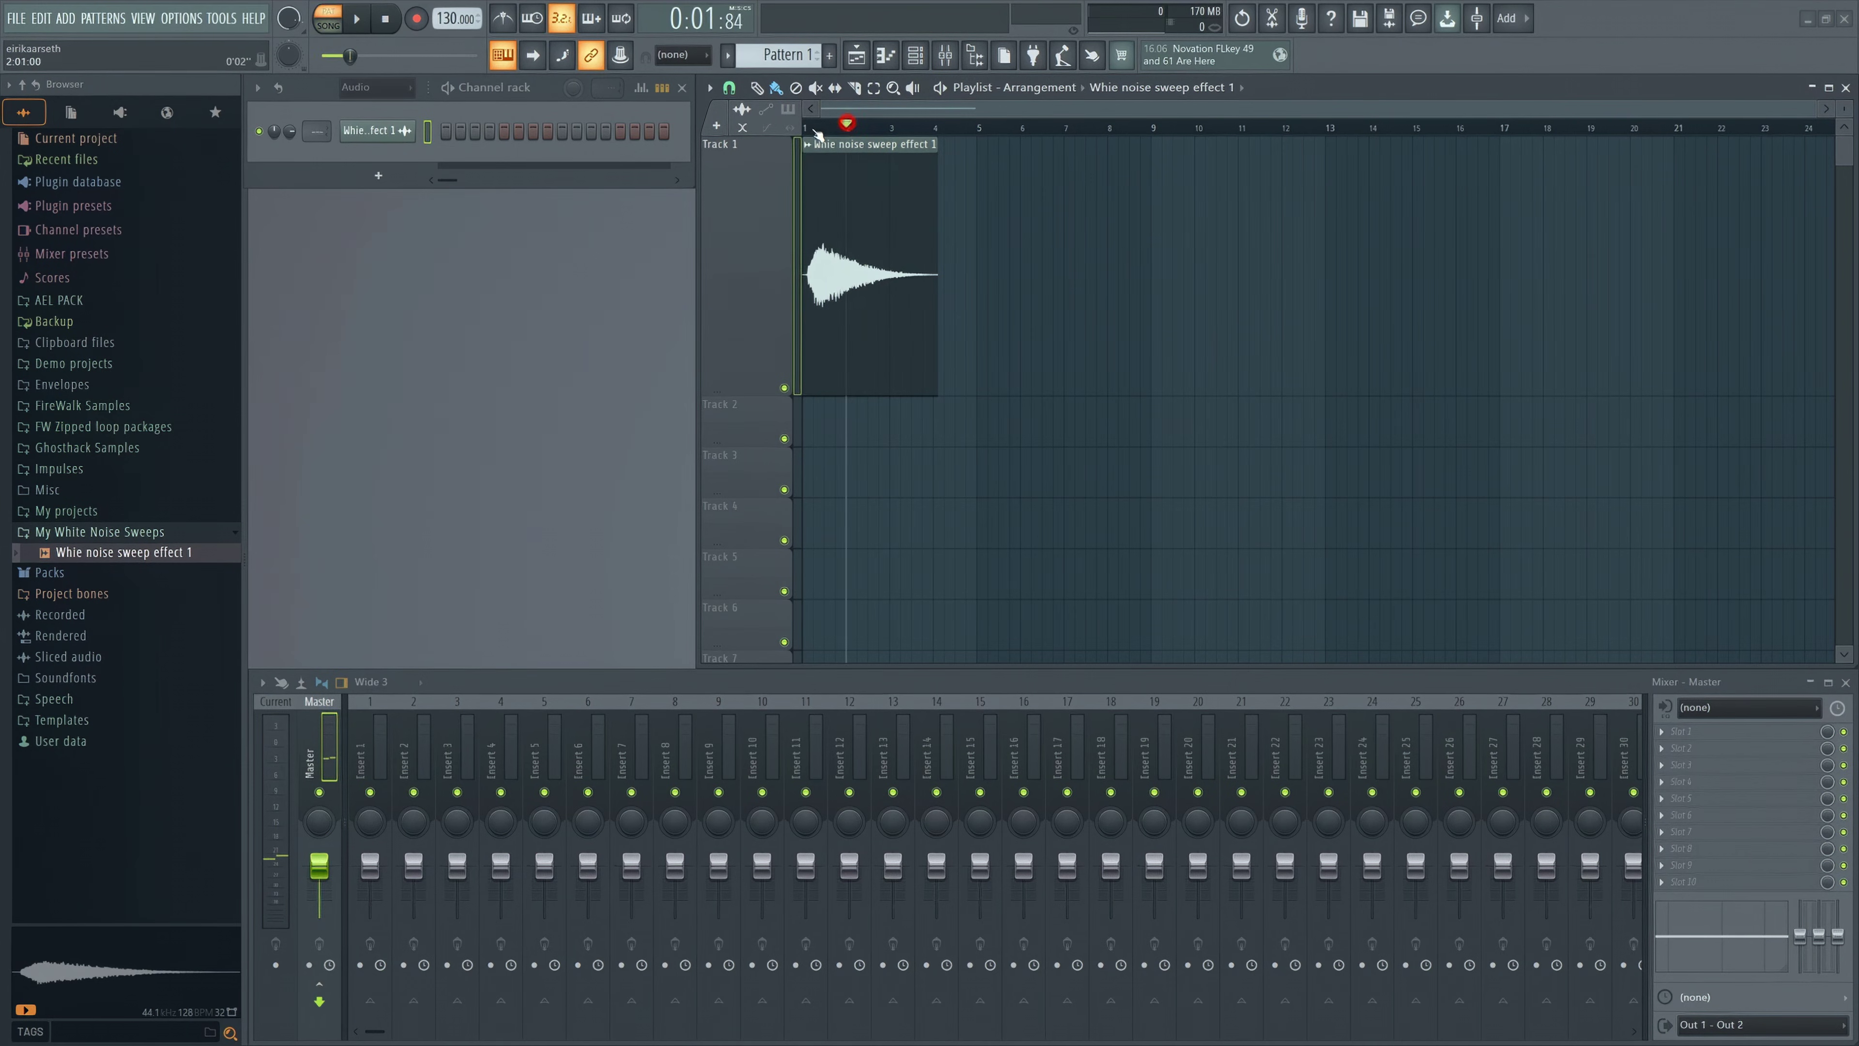
key("space")
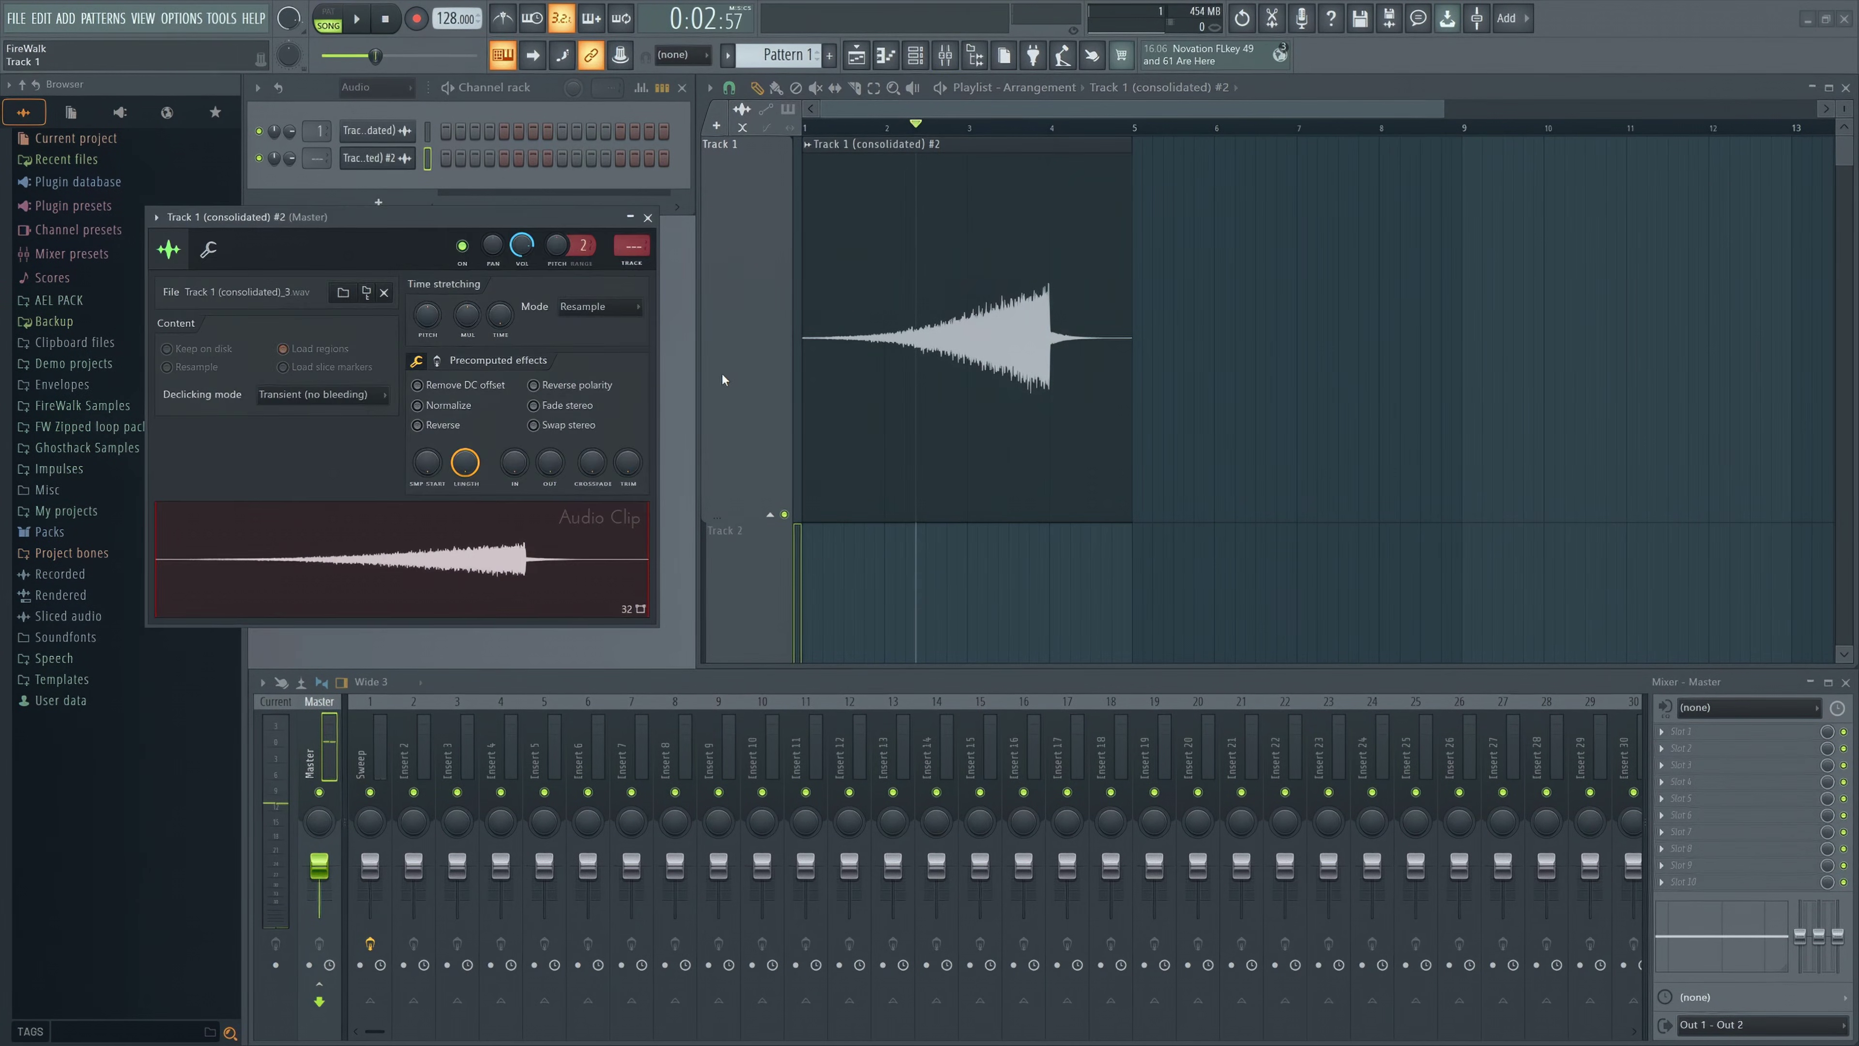
Reverse the sweep clip, rewind the song, trim its empty start, and return it to bar 1
left_click(418, 426)
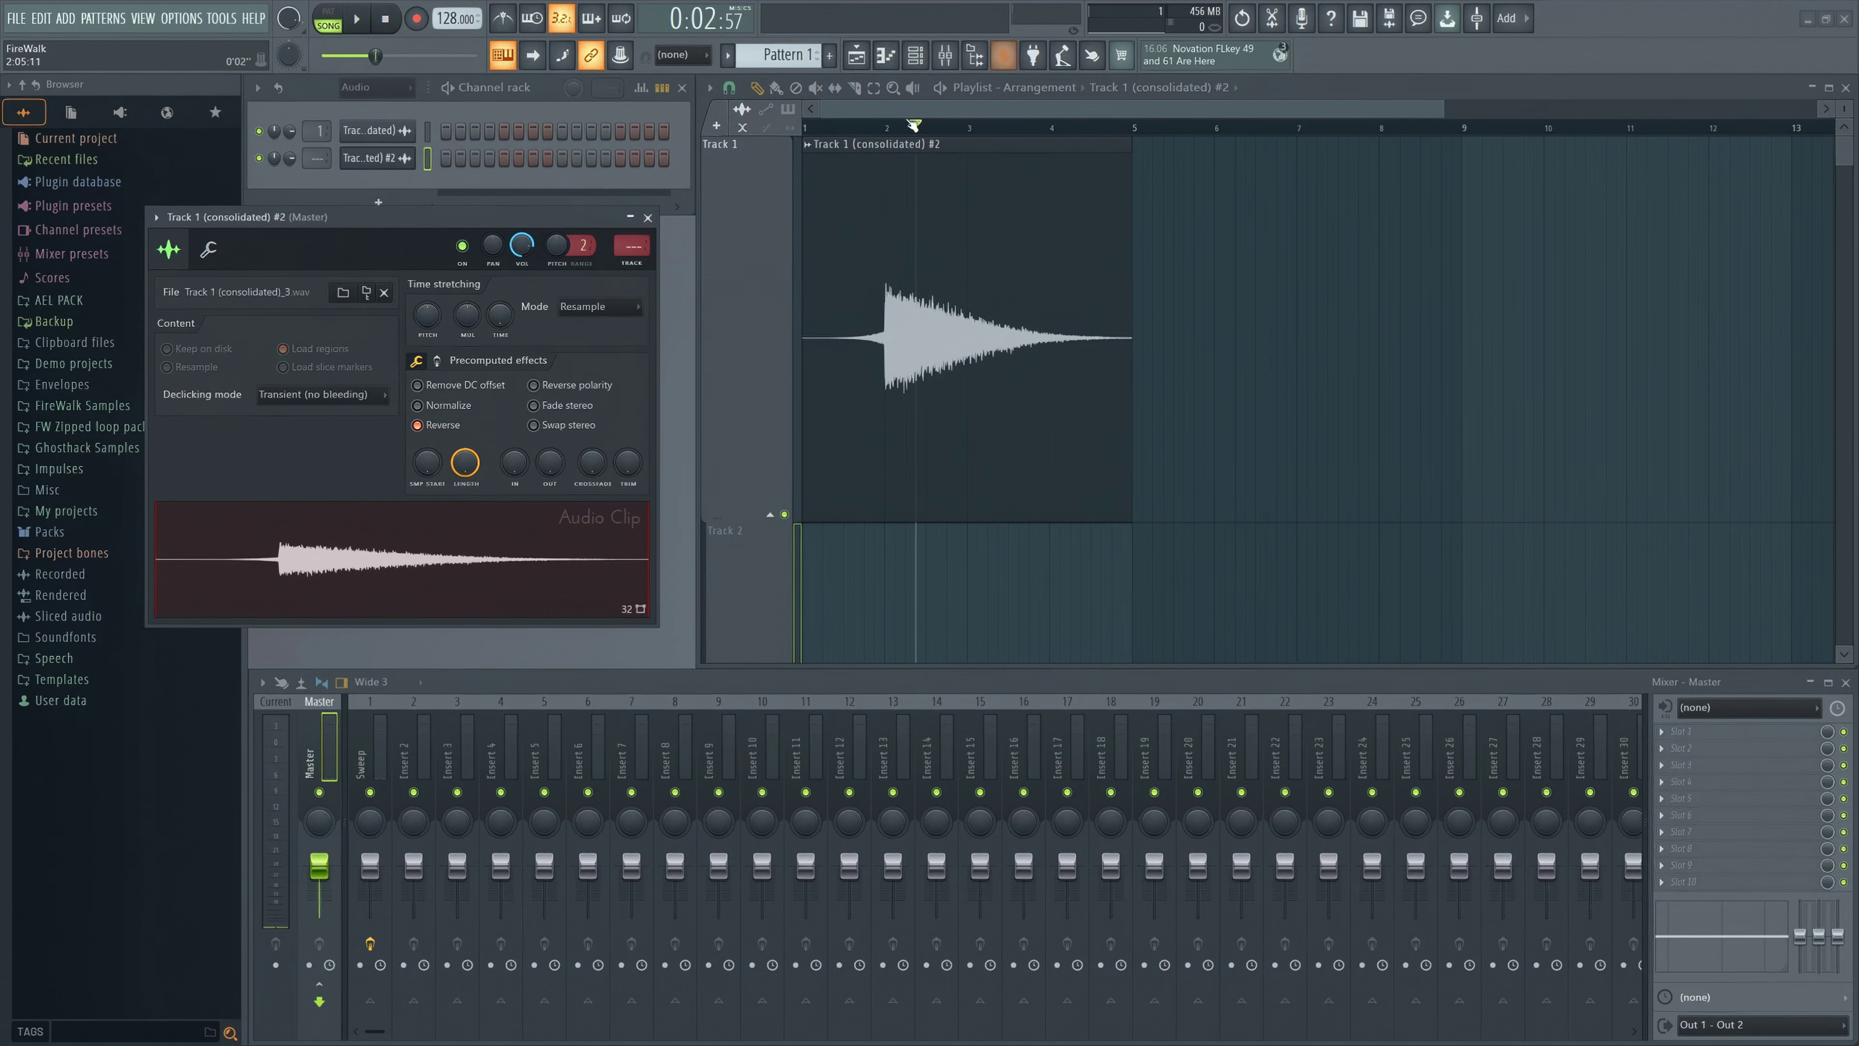
left_click_drag(913, 124, 808, 166)
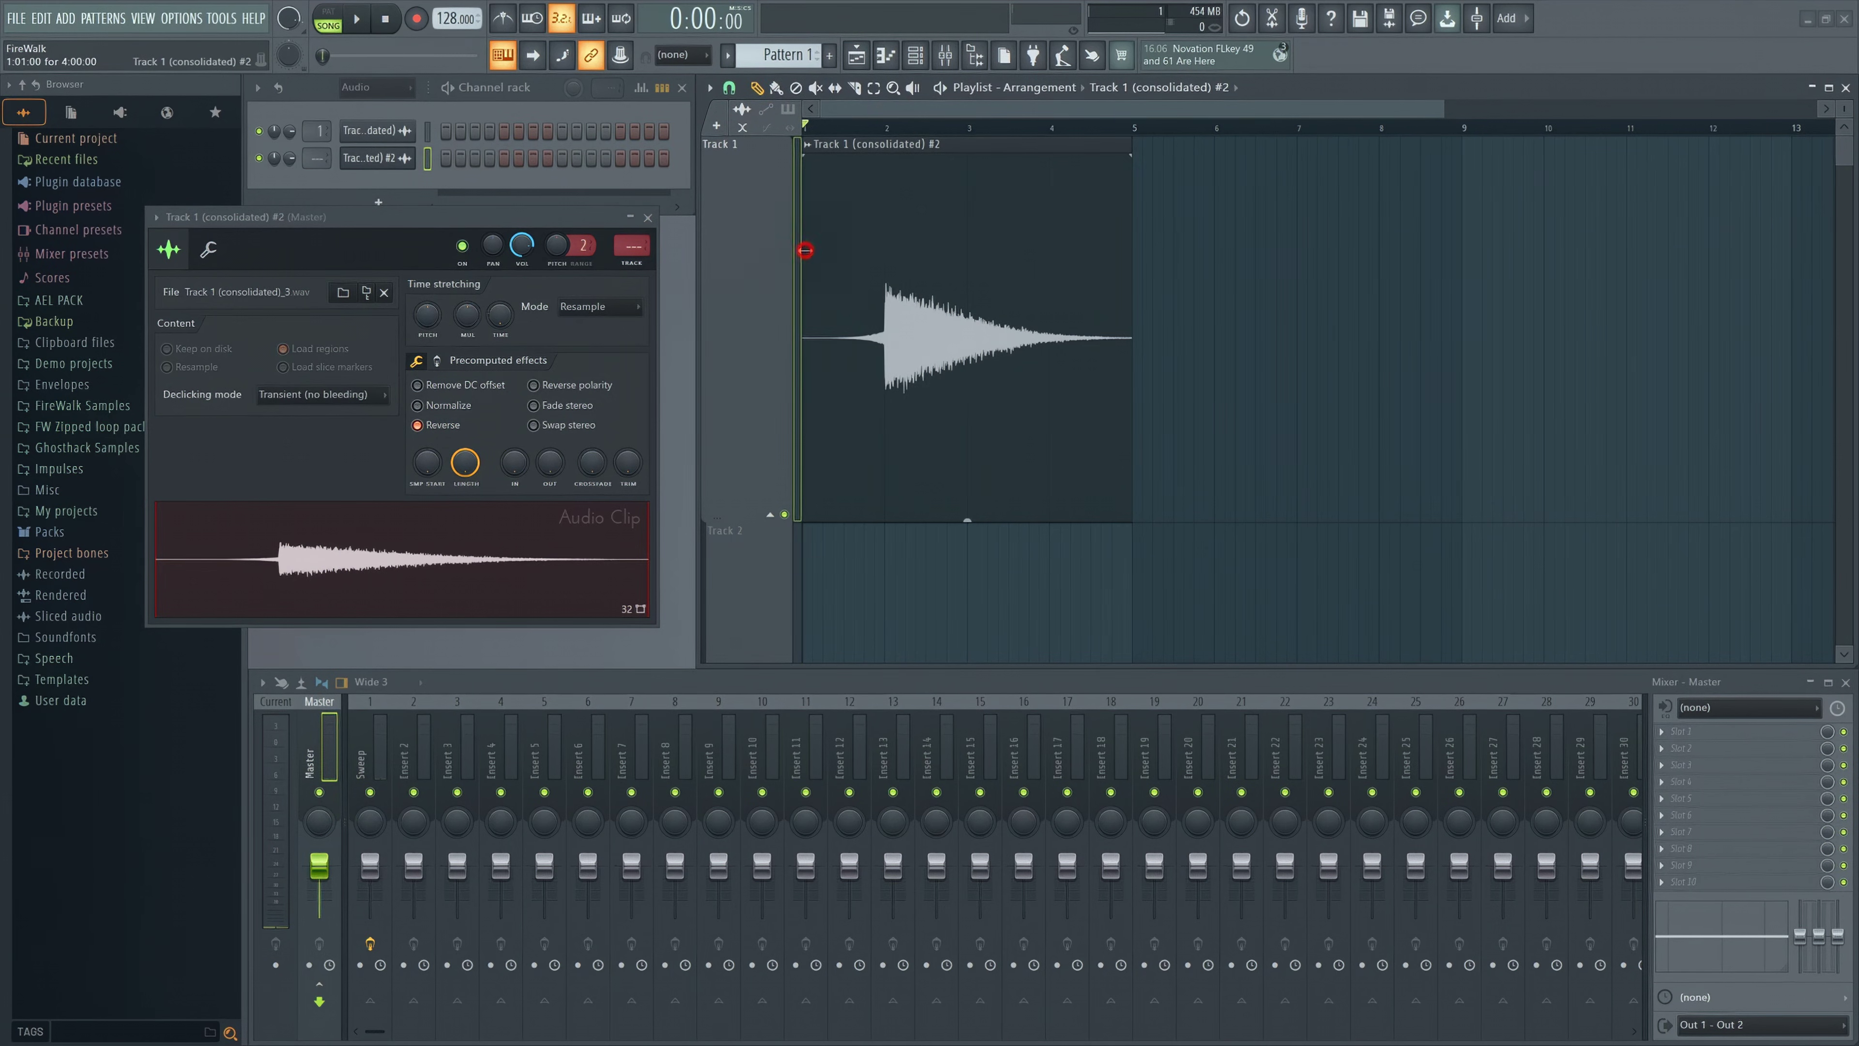
left_click_drag(805, 249, 853, 249)
left_click_drag(859, 161, 806, 155)
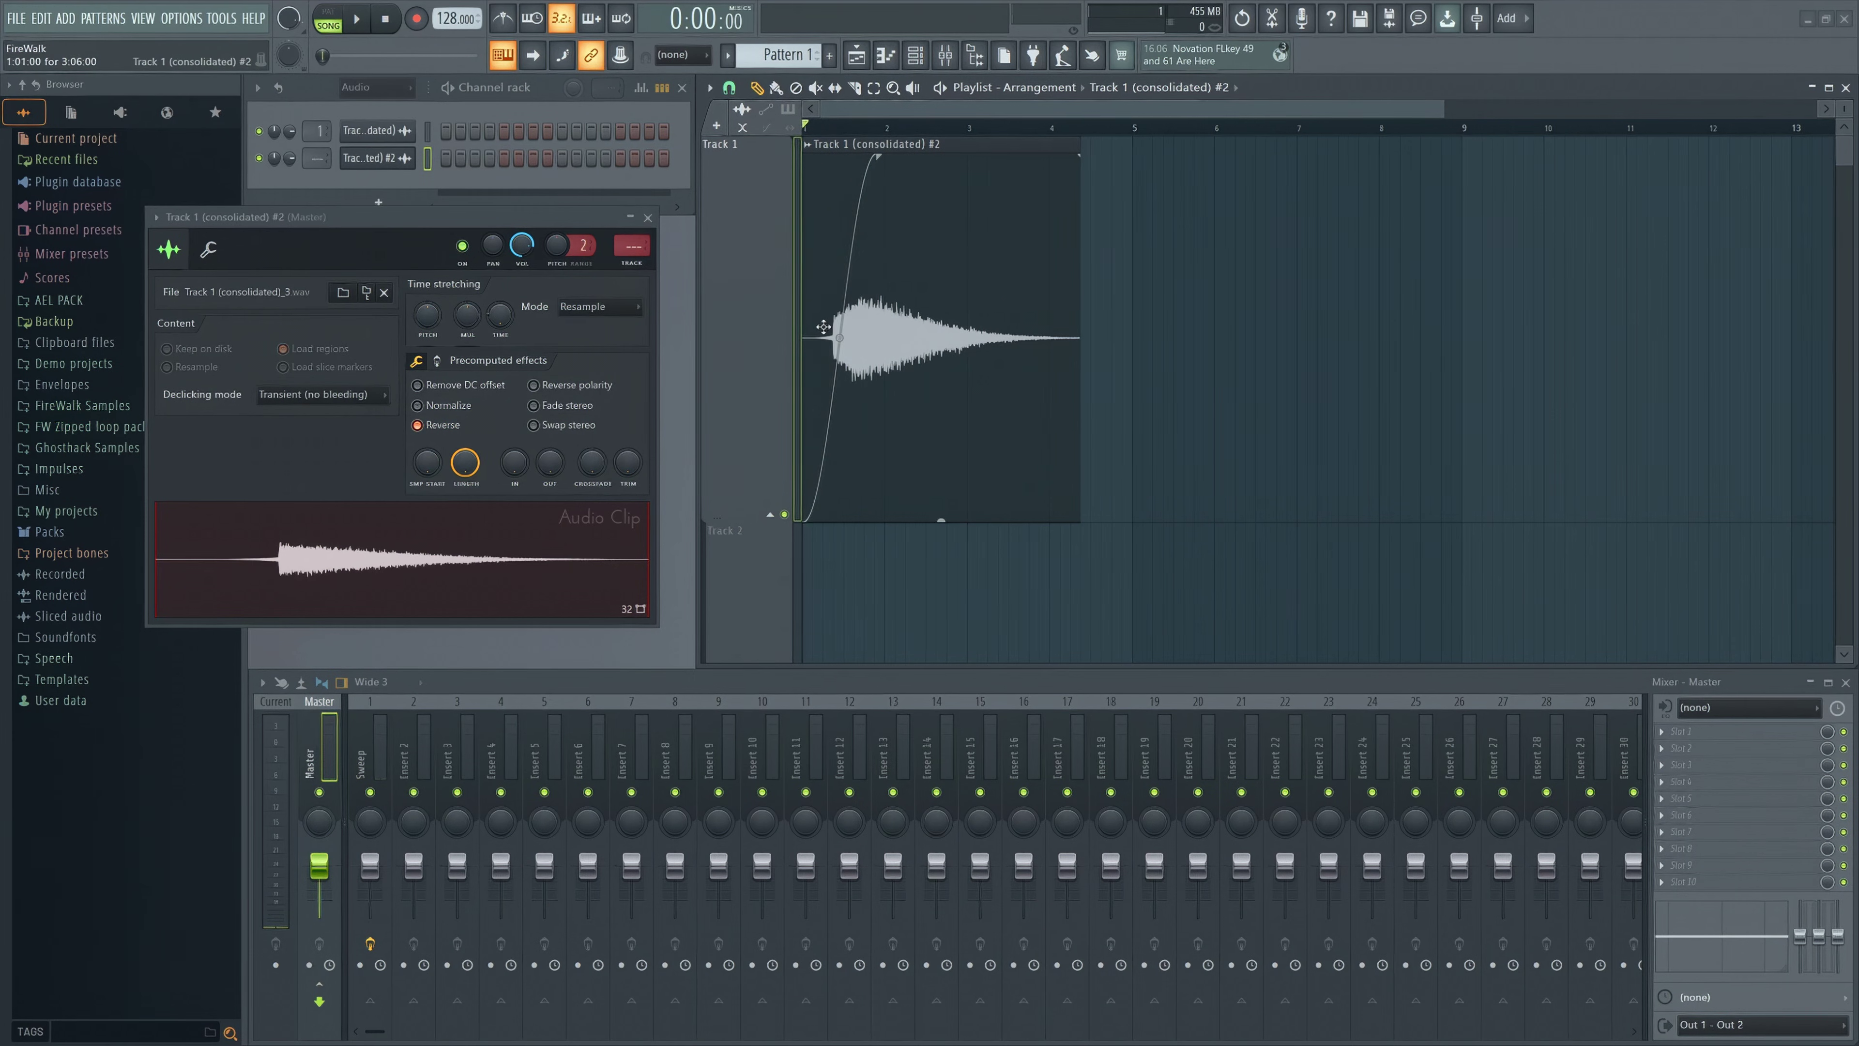
Trim the sweep clip's start further, add a short fade-in, nudge it earlier, and play it
left_click_drag(807, 330, 823, 330)
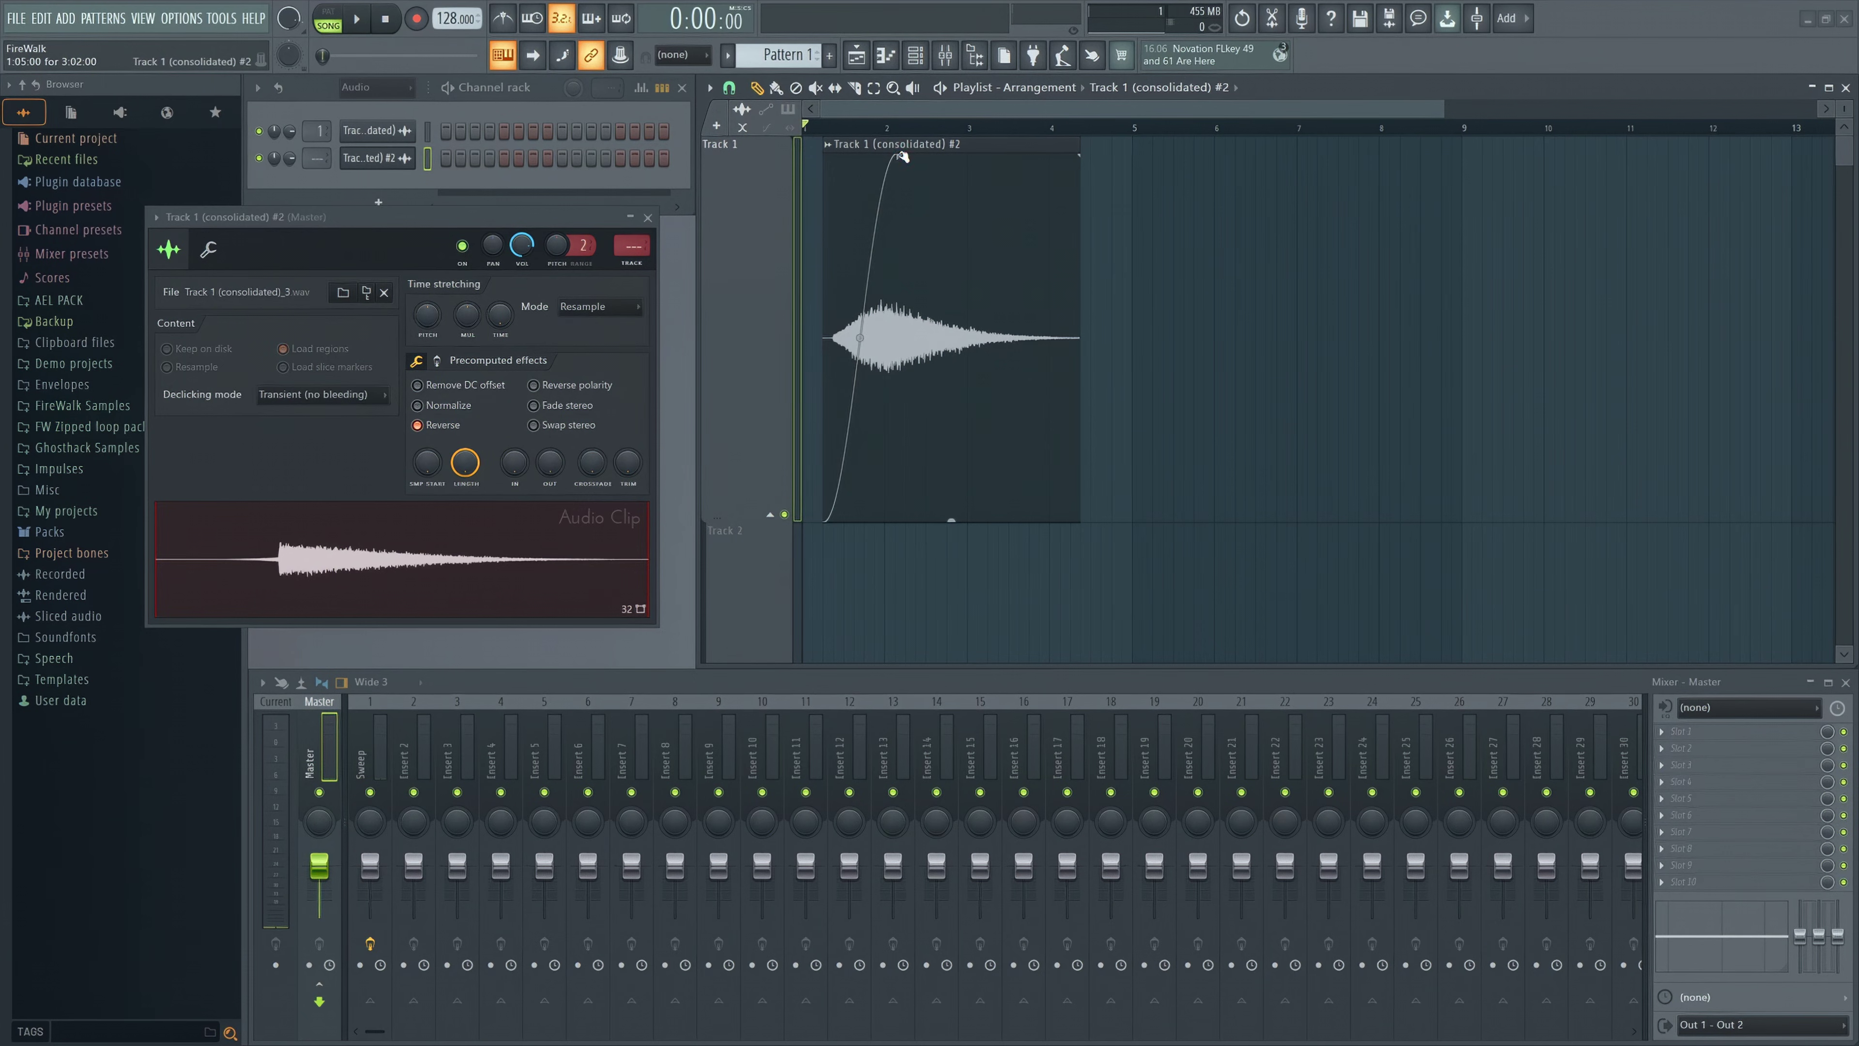
left_click_drag(903, 157, 858, 159)
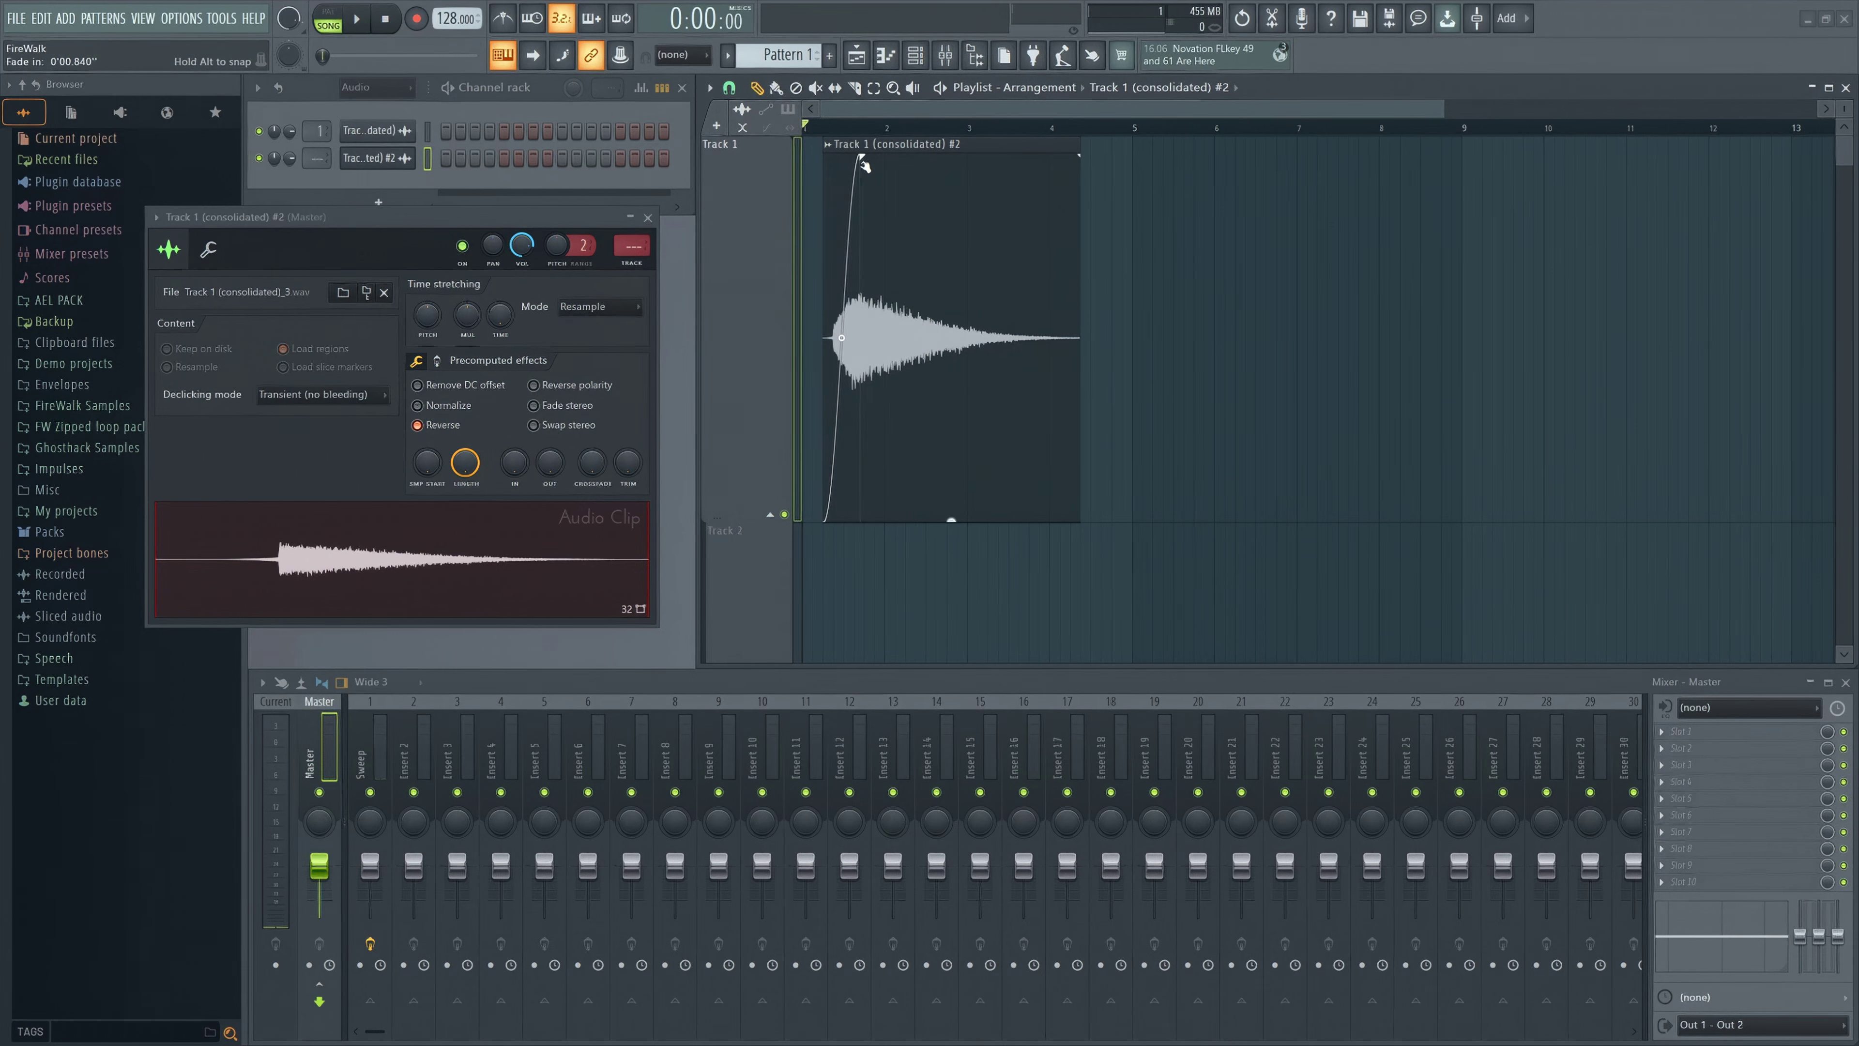
left_click(825, 125)
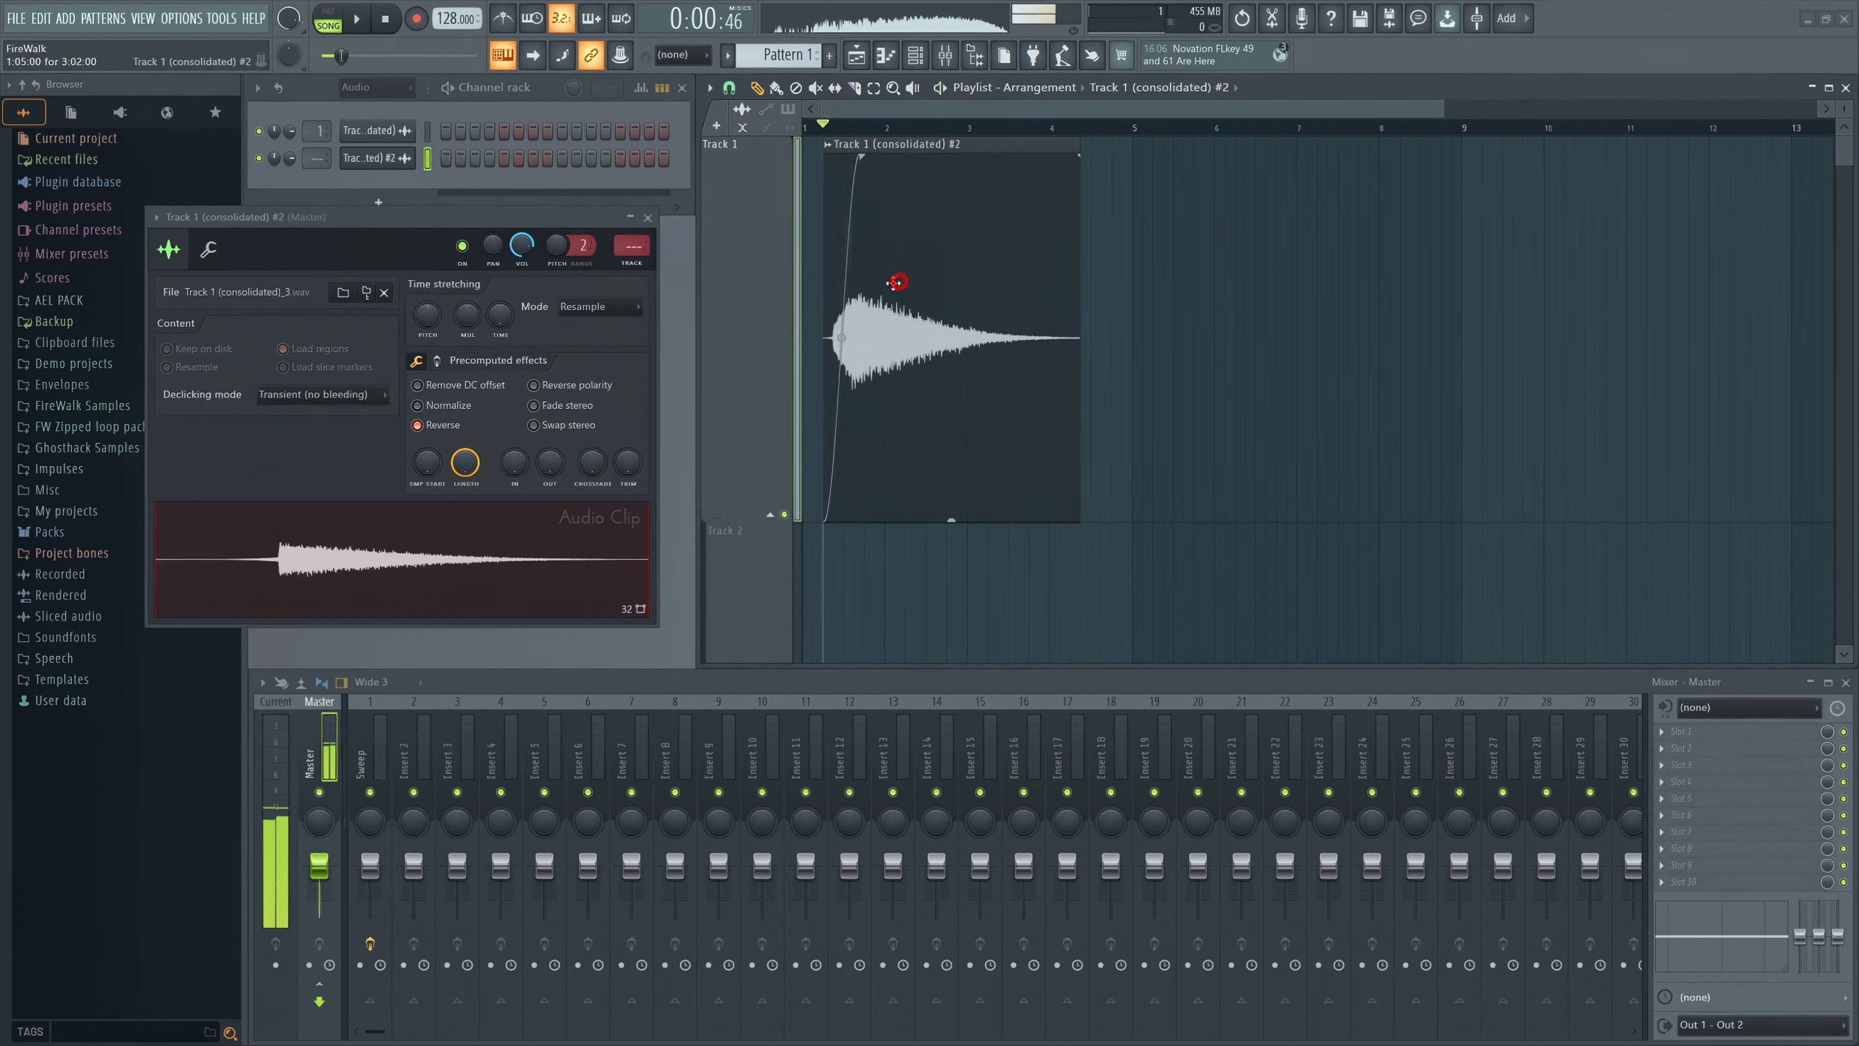
left_click_drag(884, 282, 863, 283)
left_click(833, 129)
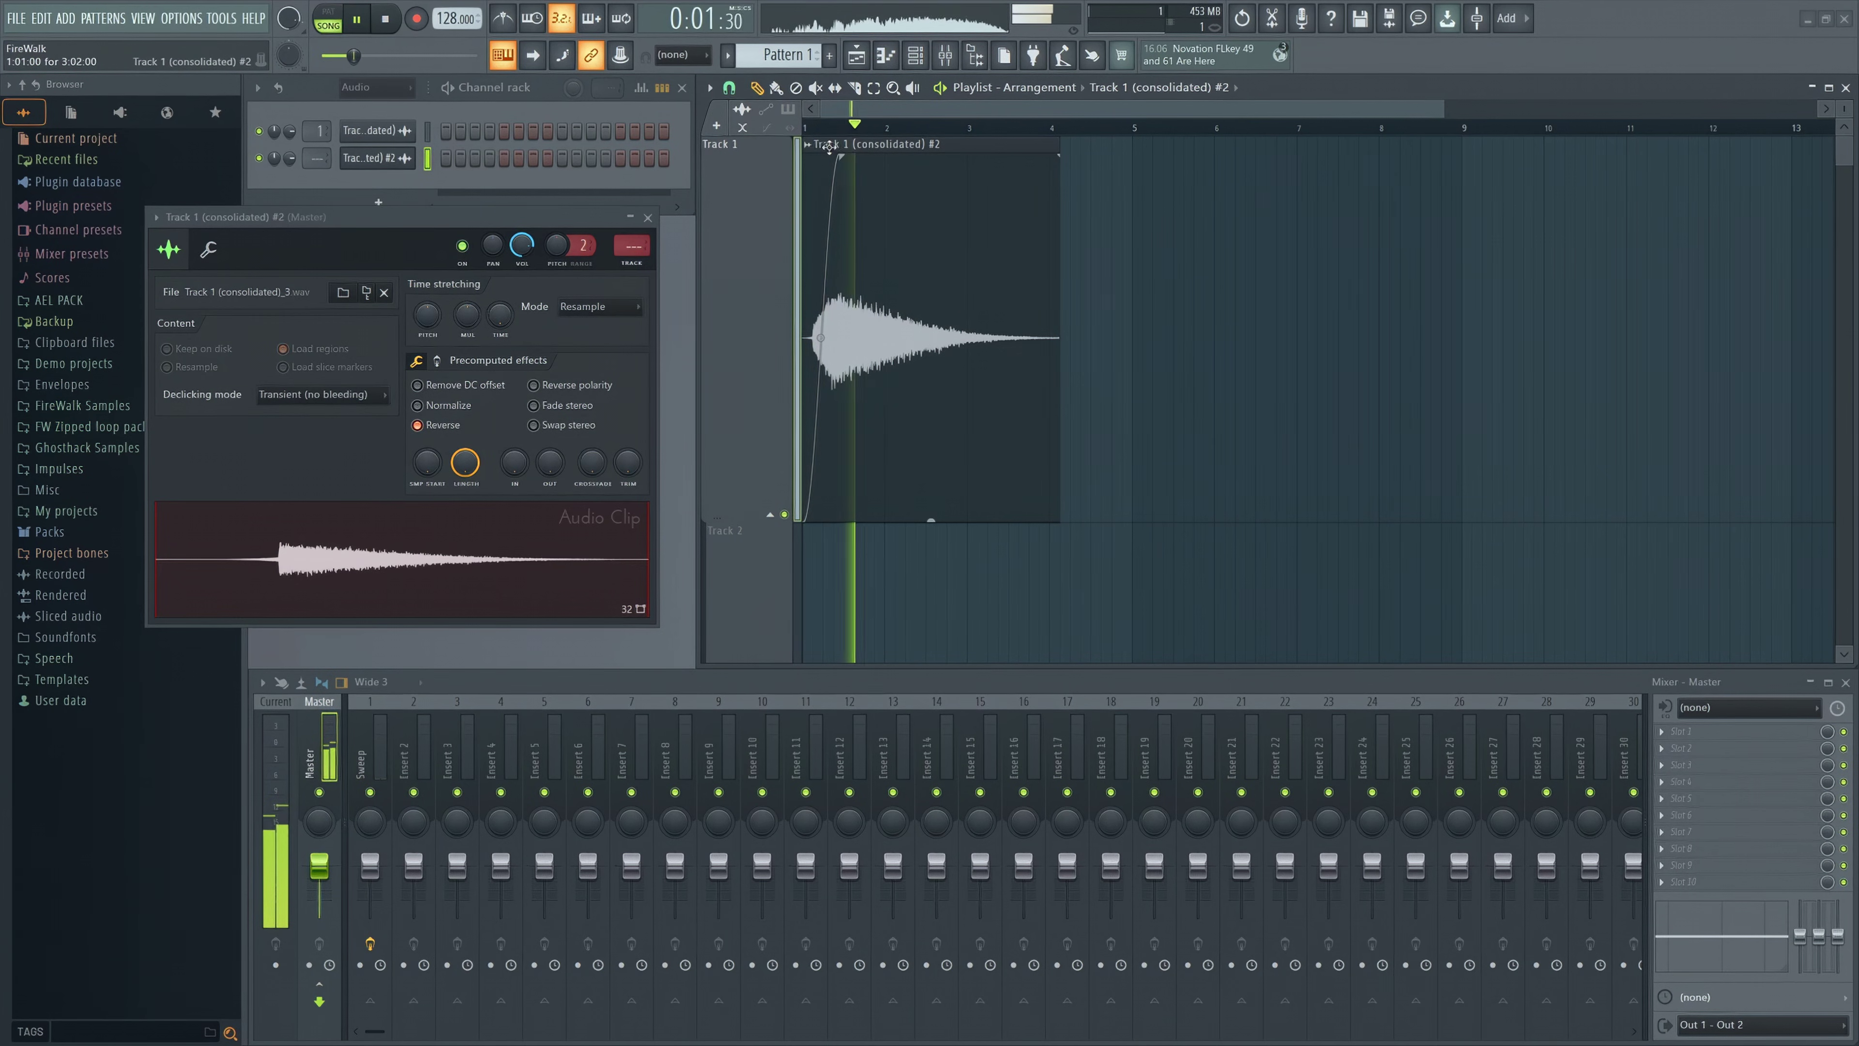
left_click_drag(1060, 160, 888, 173)
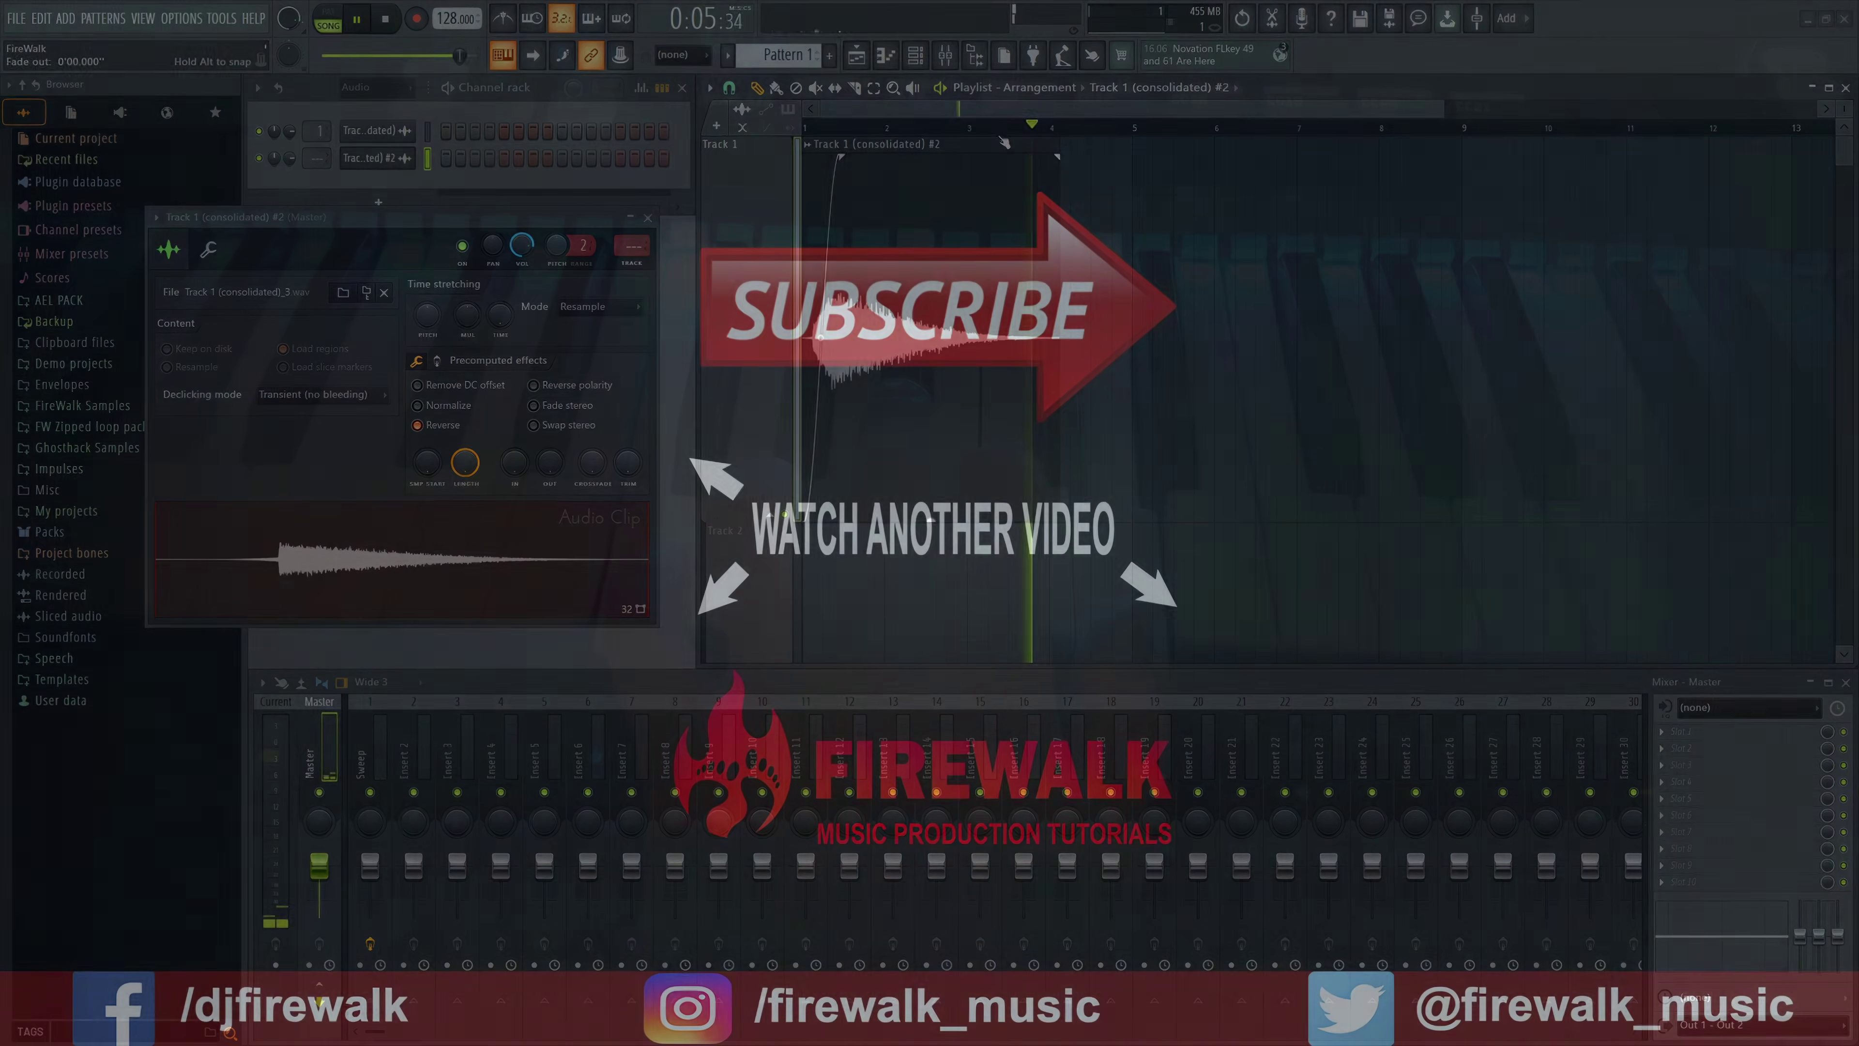